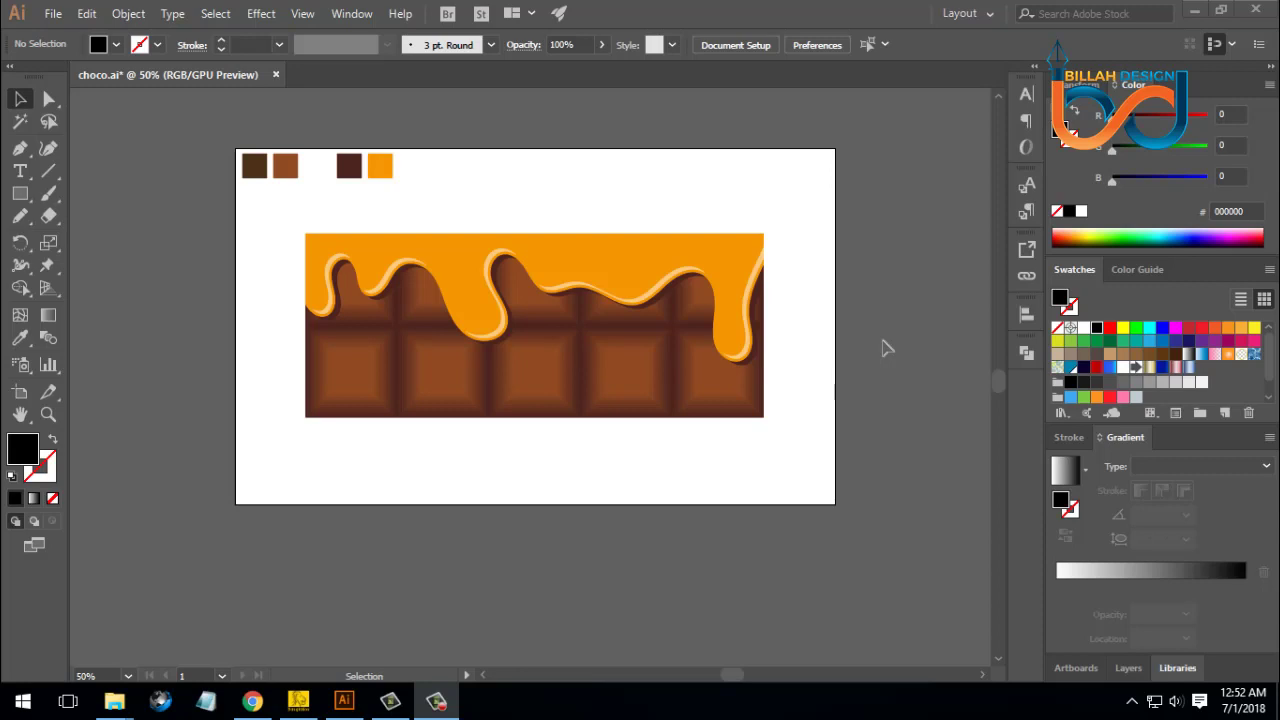
# Step: Move the finished chocolate bar artwork off the artboard, just beyond its left edge
pyautogui.click(840, 348)
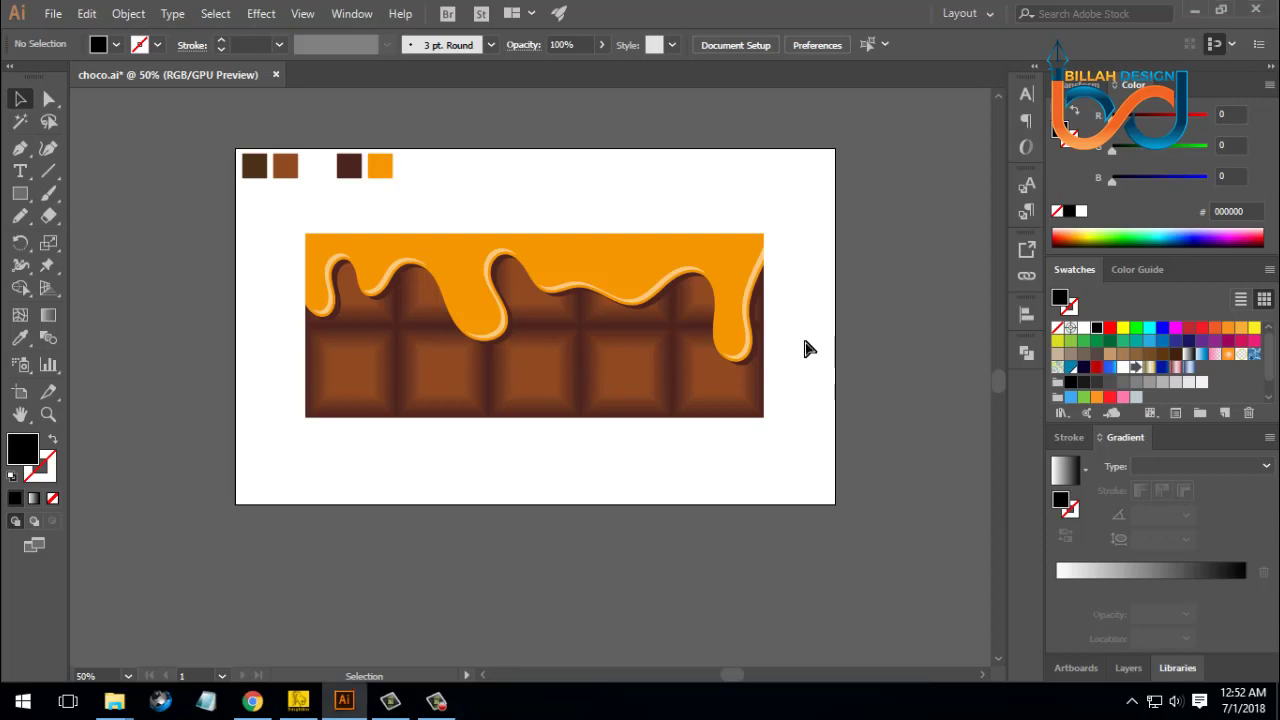
pyautogui.hotkey('ctrl', '-')
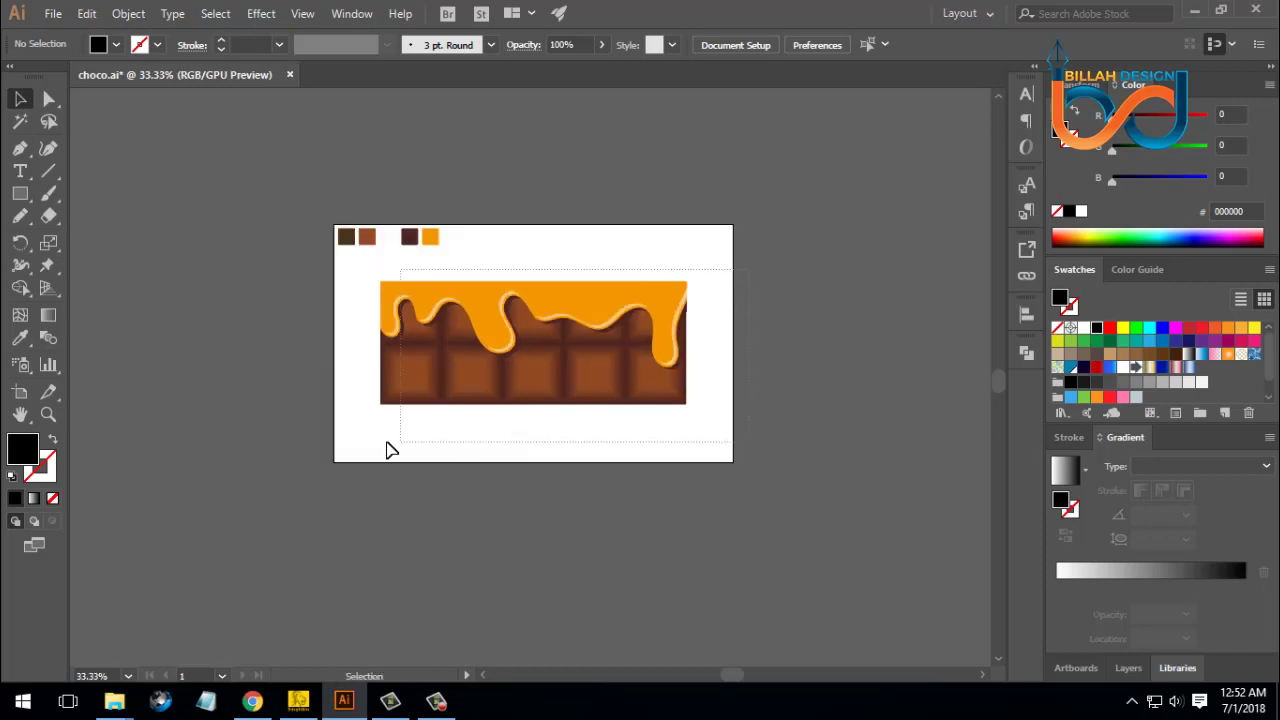
pyautogui.click(551, 386)
pyautogui.moveTo(587, 381); pyautogui.dragTo(226, 323)
pyautogui.click(500, 360)
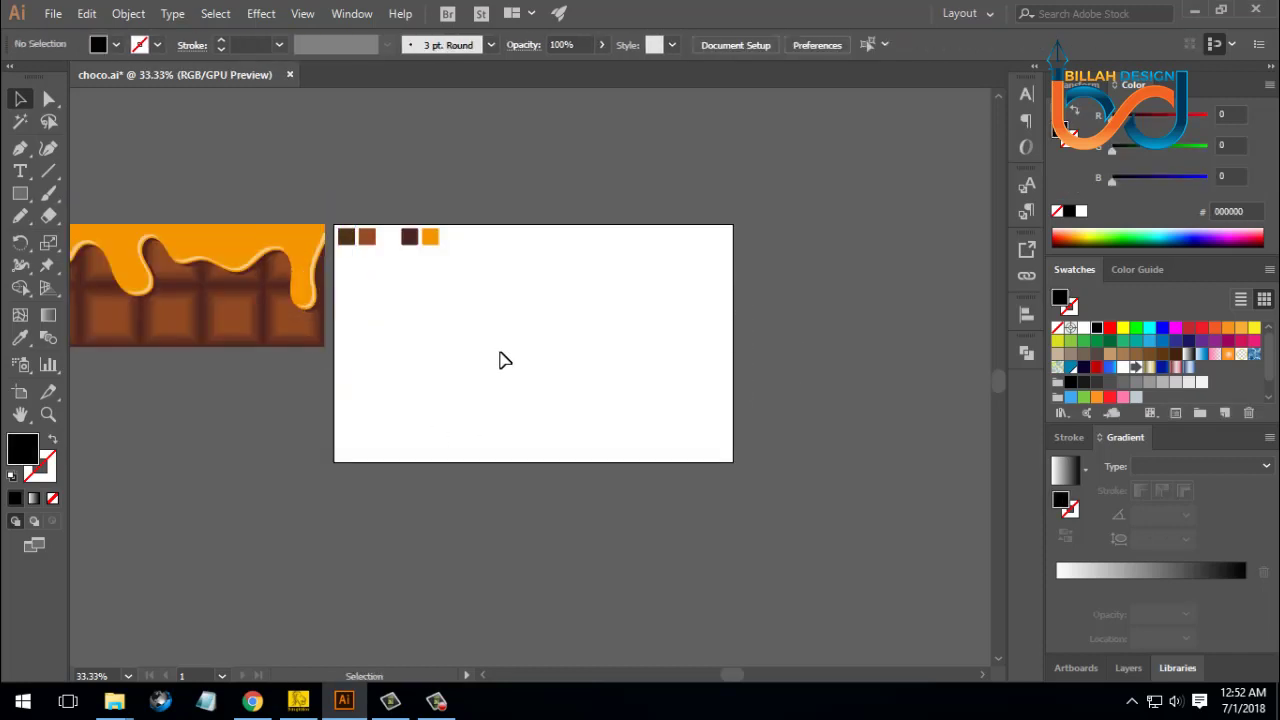
# Step: Create a 200 px by 200 px rectangle on the empty artboard
pyautogui.click(20, 195)
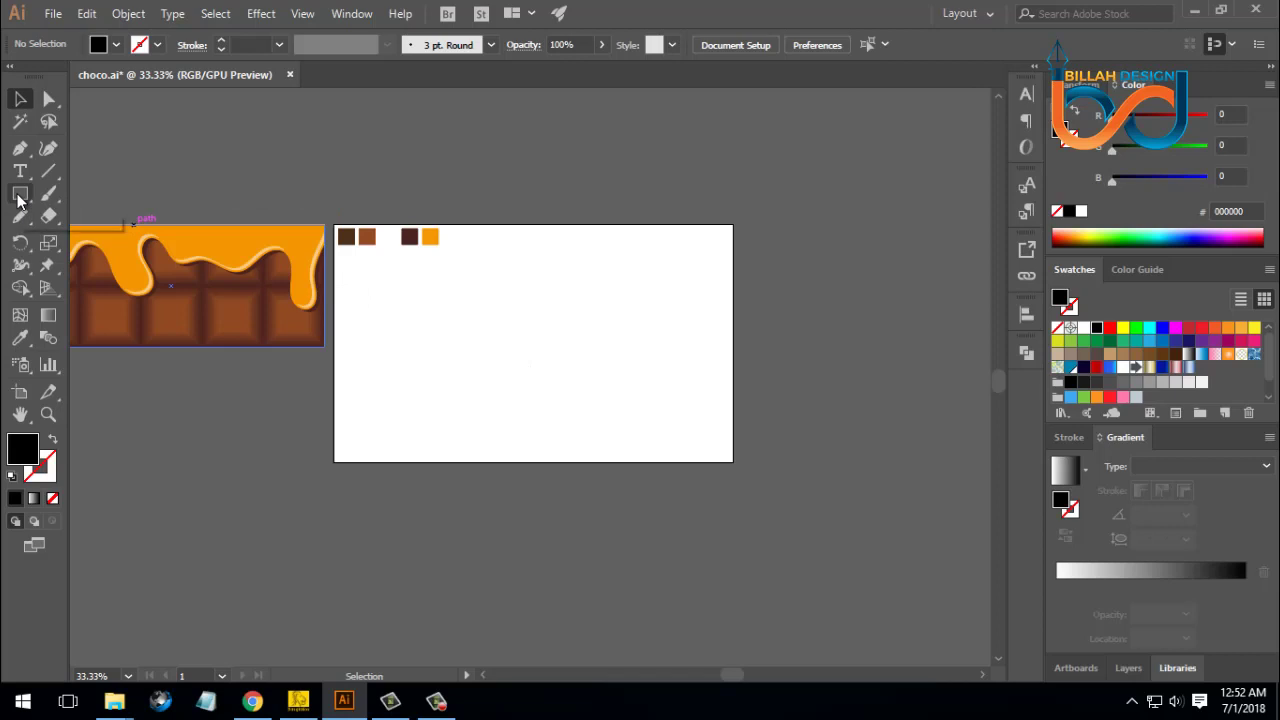
pyautogui.hotkey('ctrl', '=')
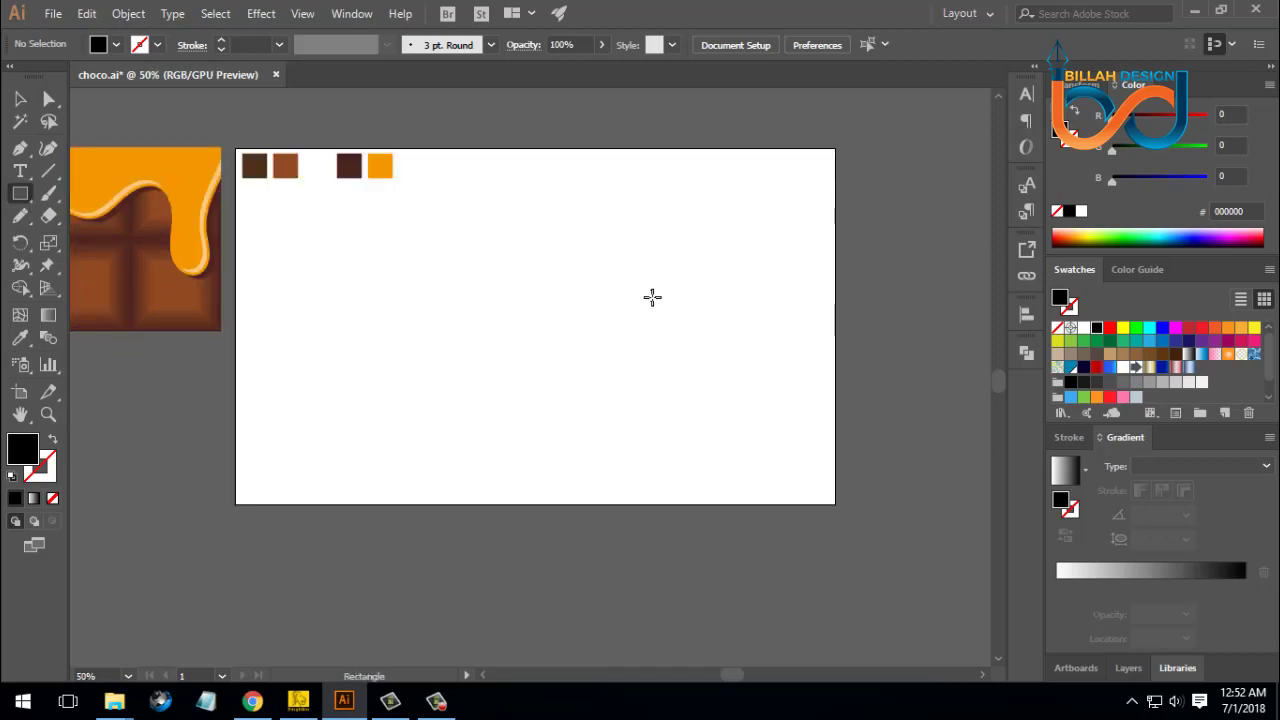
pyautogui.click(642, 266)
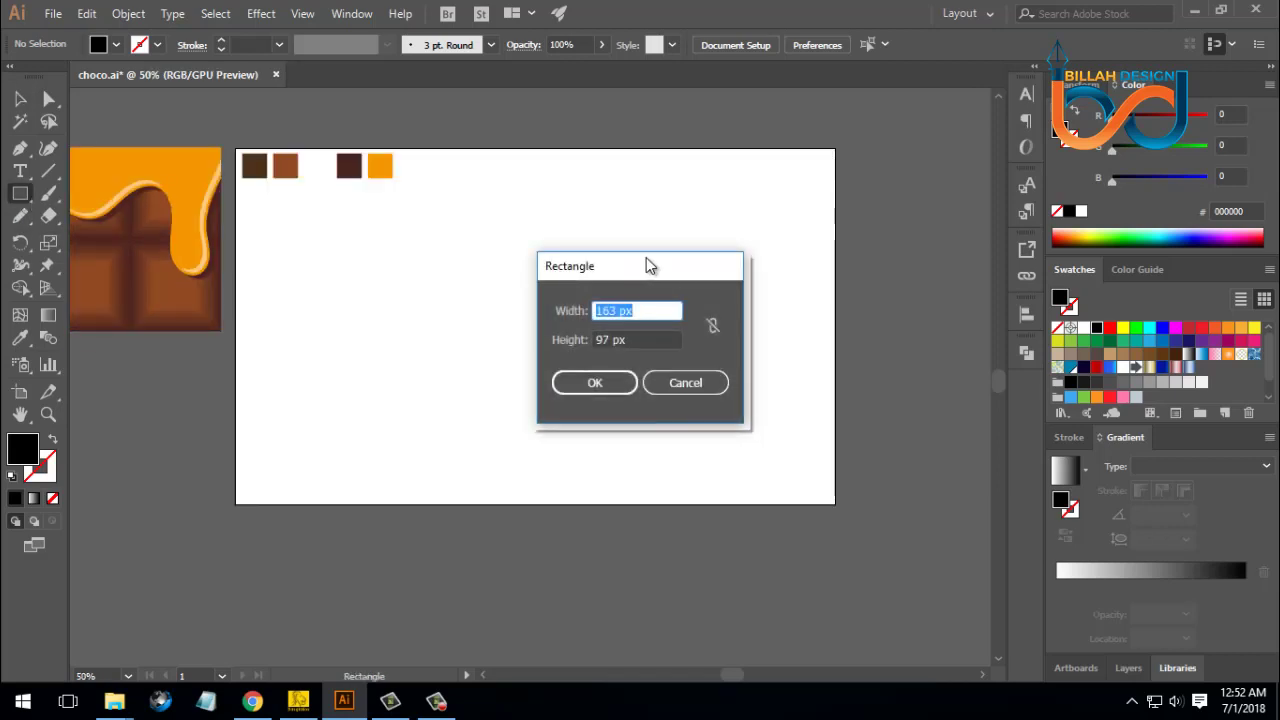
pyautogui.click(641, 311)
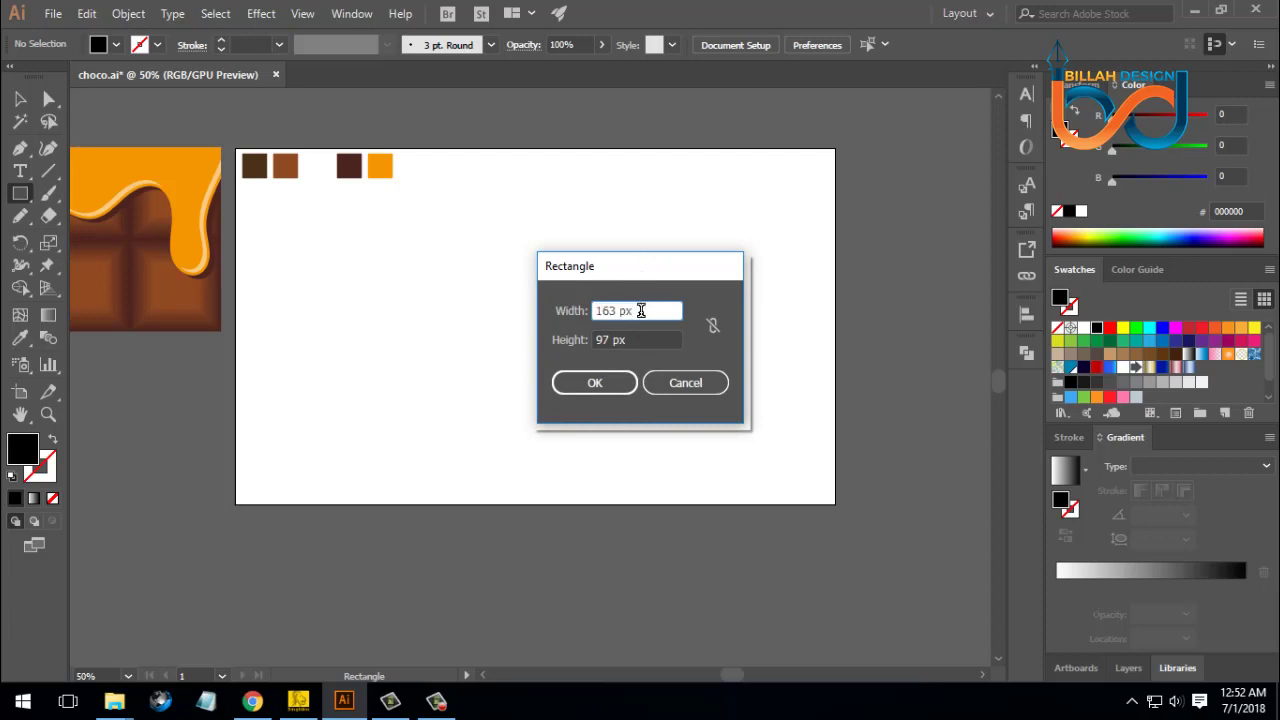
pyautogui.moveTo(641, 311); pyautogui.dragTo(518, 330)
pyautogui.write('200')
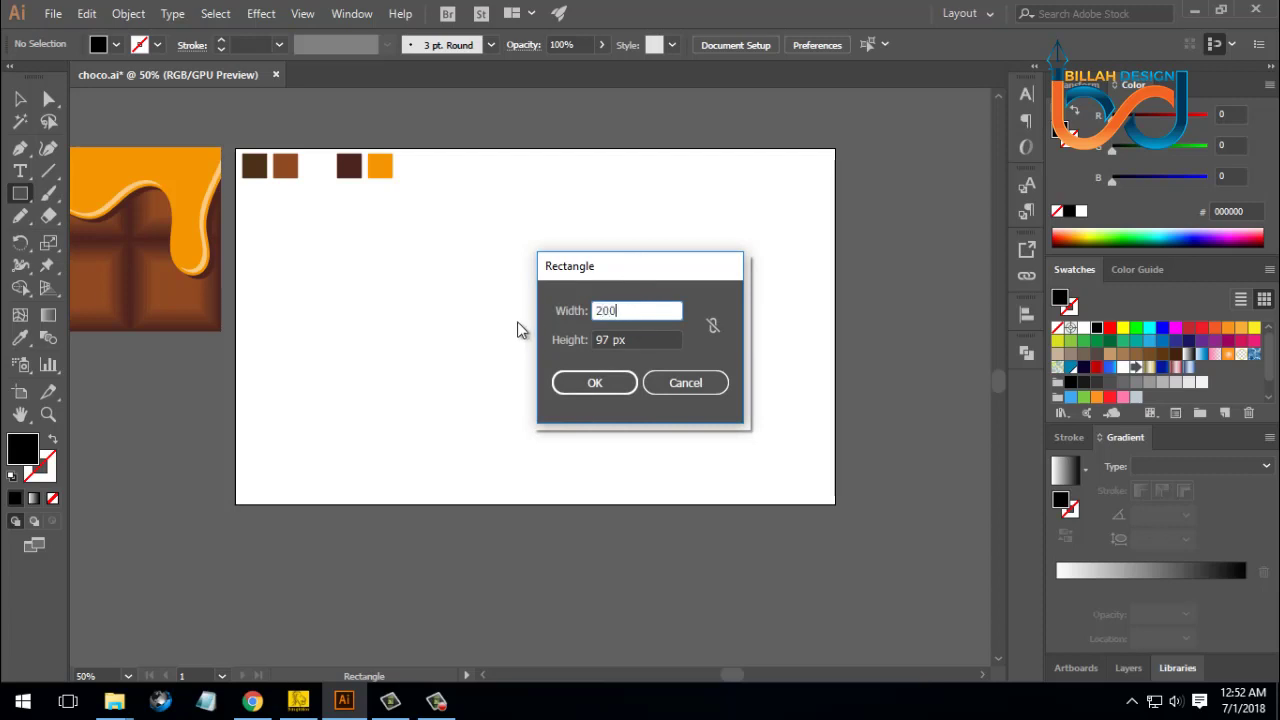
pyautogui.moveTo(632, 341); pyautogui.dragTo(558, 347)
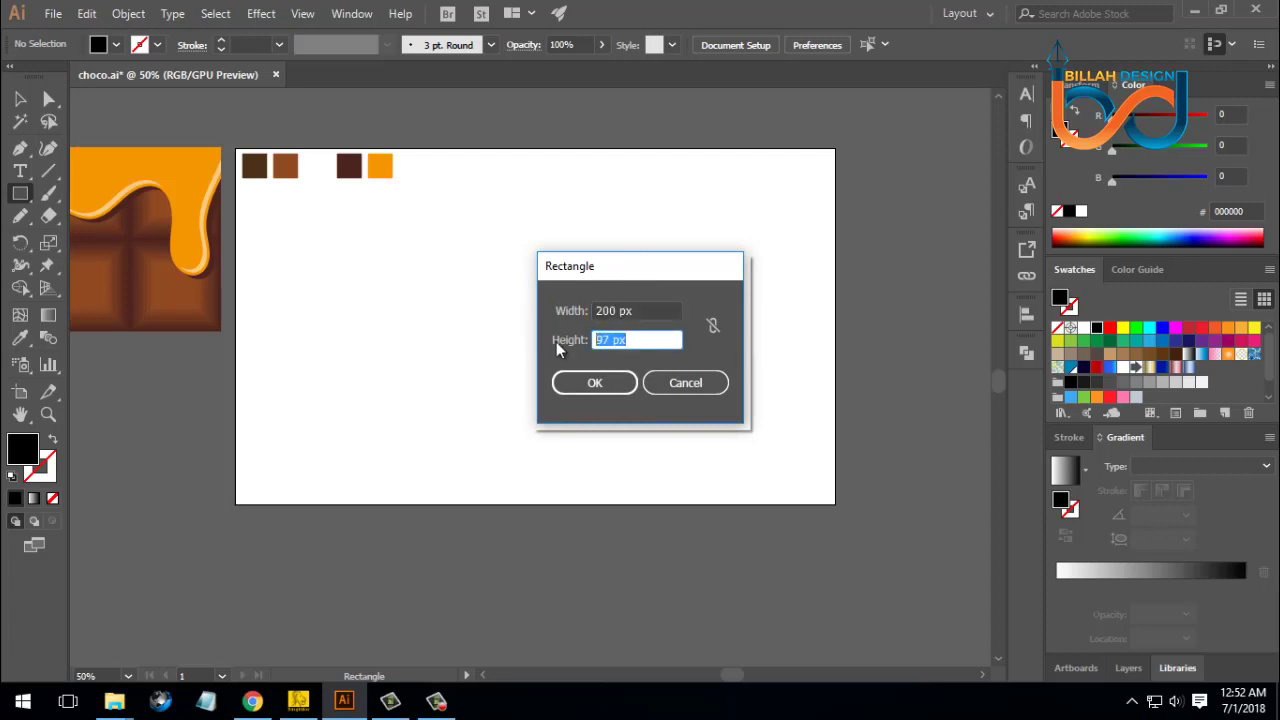
pyautogui.write('200')
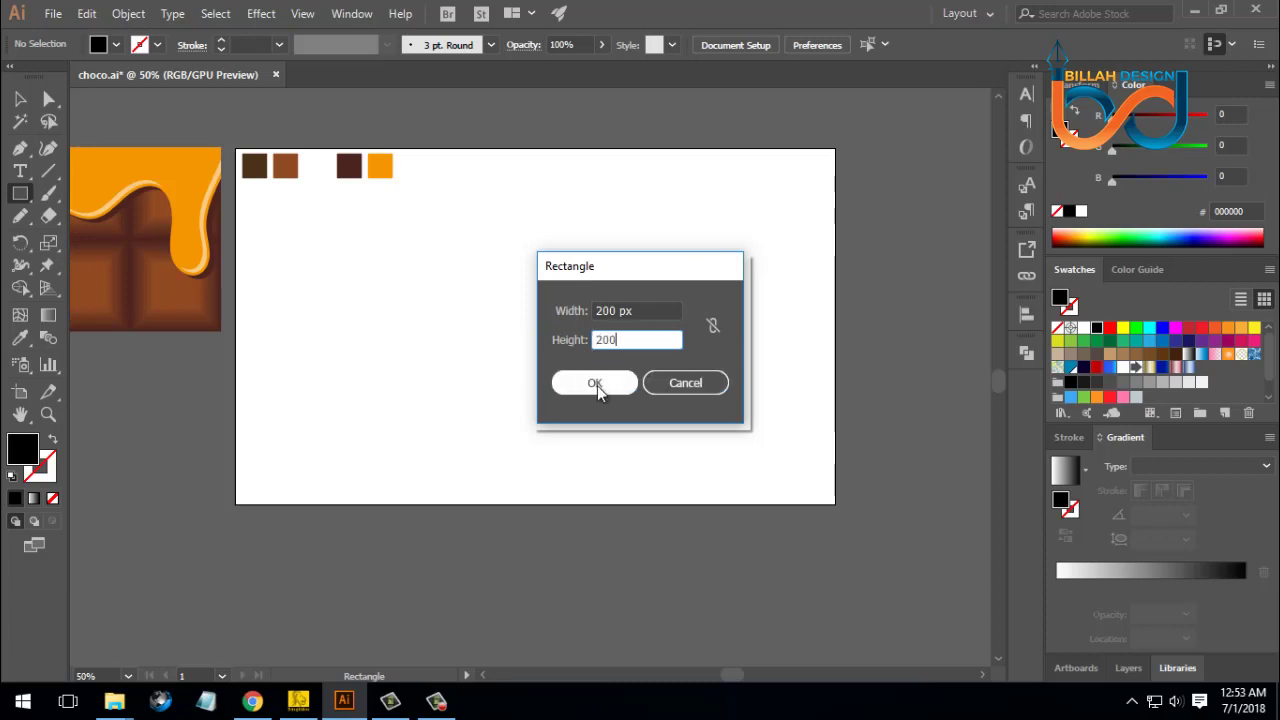
pyautogui.click(595, 382)
# Step: Move the black square to the artboard's left side, just below the colour sample squares
pyautogui.click(20, 98)
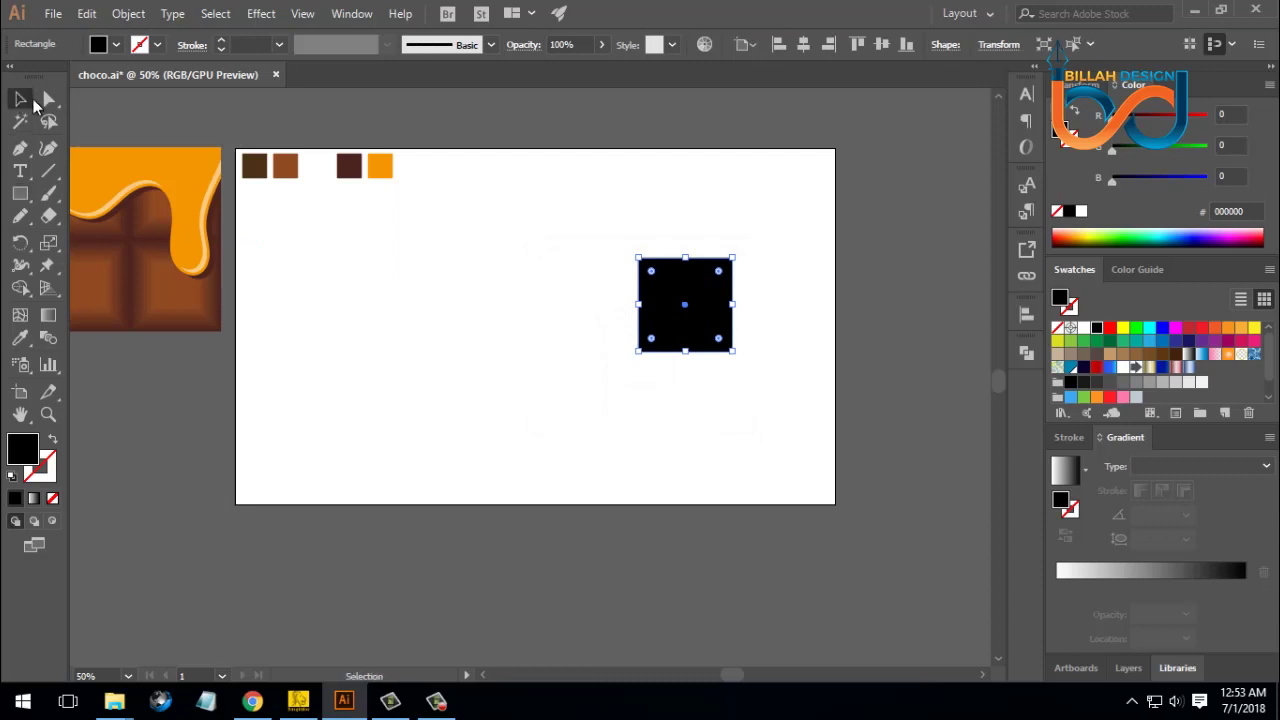
pyautogui.click(638, 400)
pyautogui.moveTo(720, 320); pyautogui.dragTo(334, 291)
pyautogui.click(460, 418)
# Step: Fill the 200 px square with the dark reddish brown (#4C241F) sampled from the third colour square
pyautogui.click(306, 298)
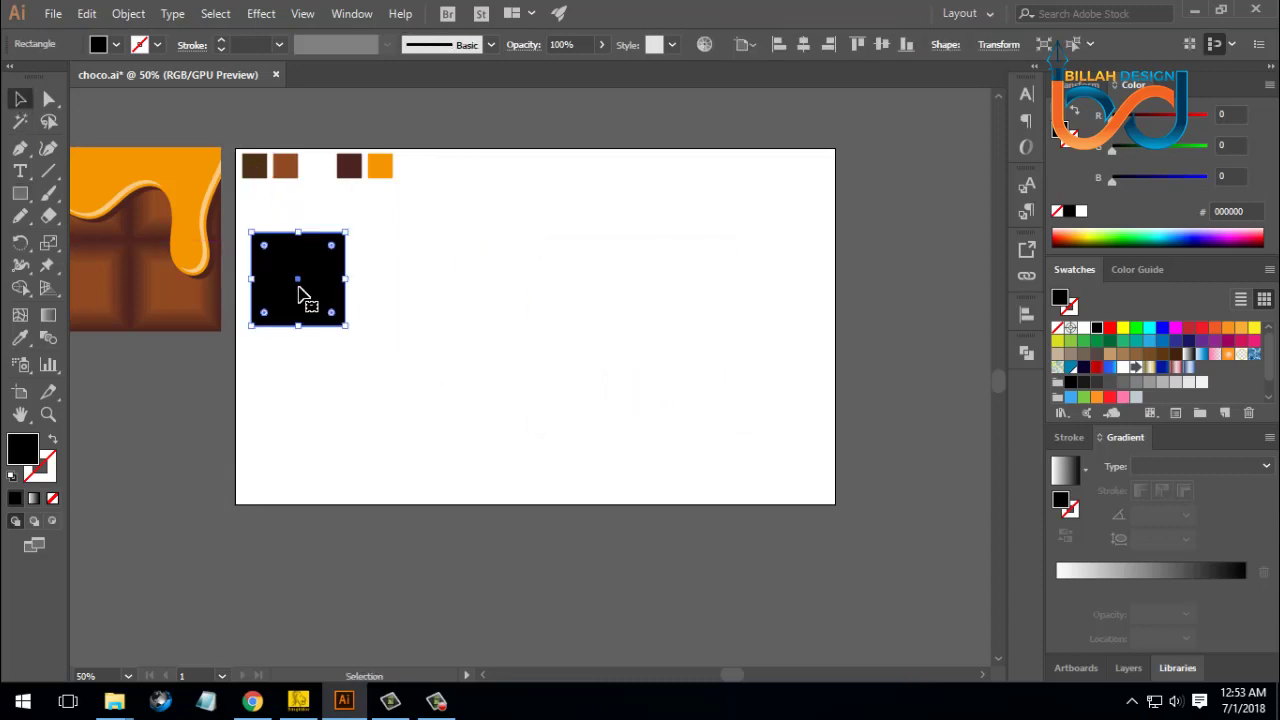
pyautogui.click(27, 340)
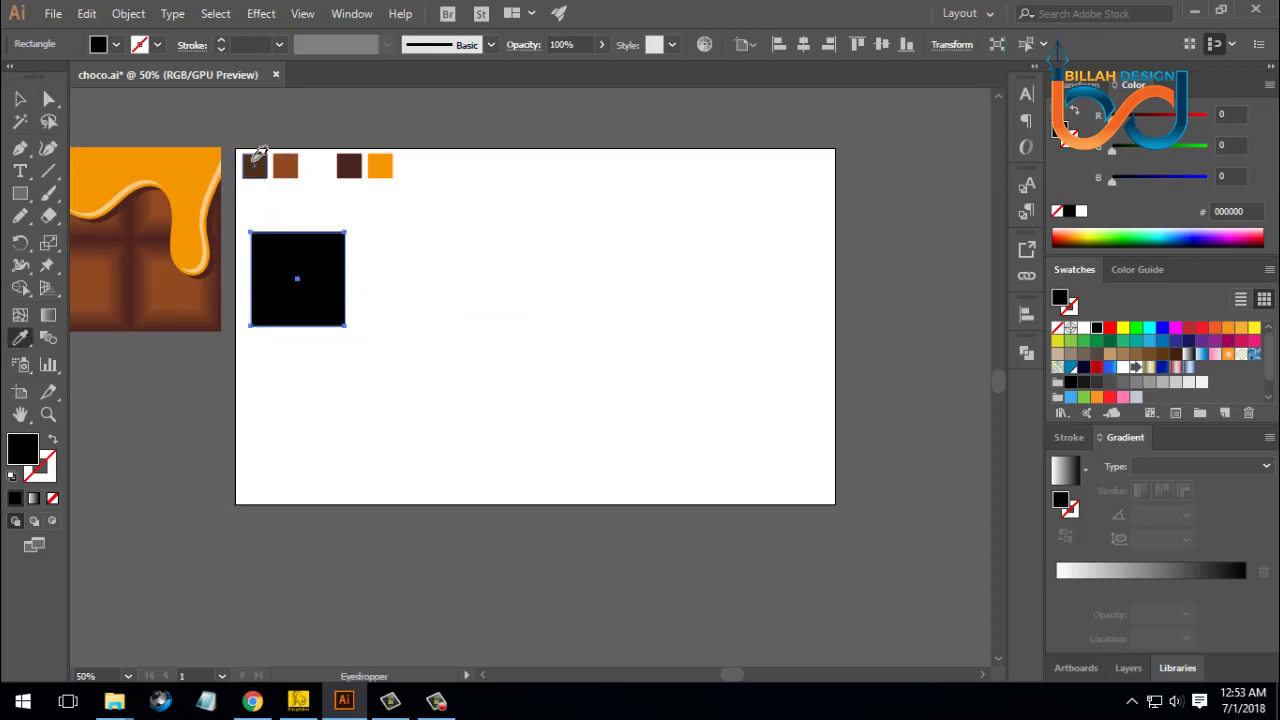
pyautogui.click(349, 163)
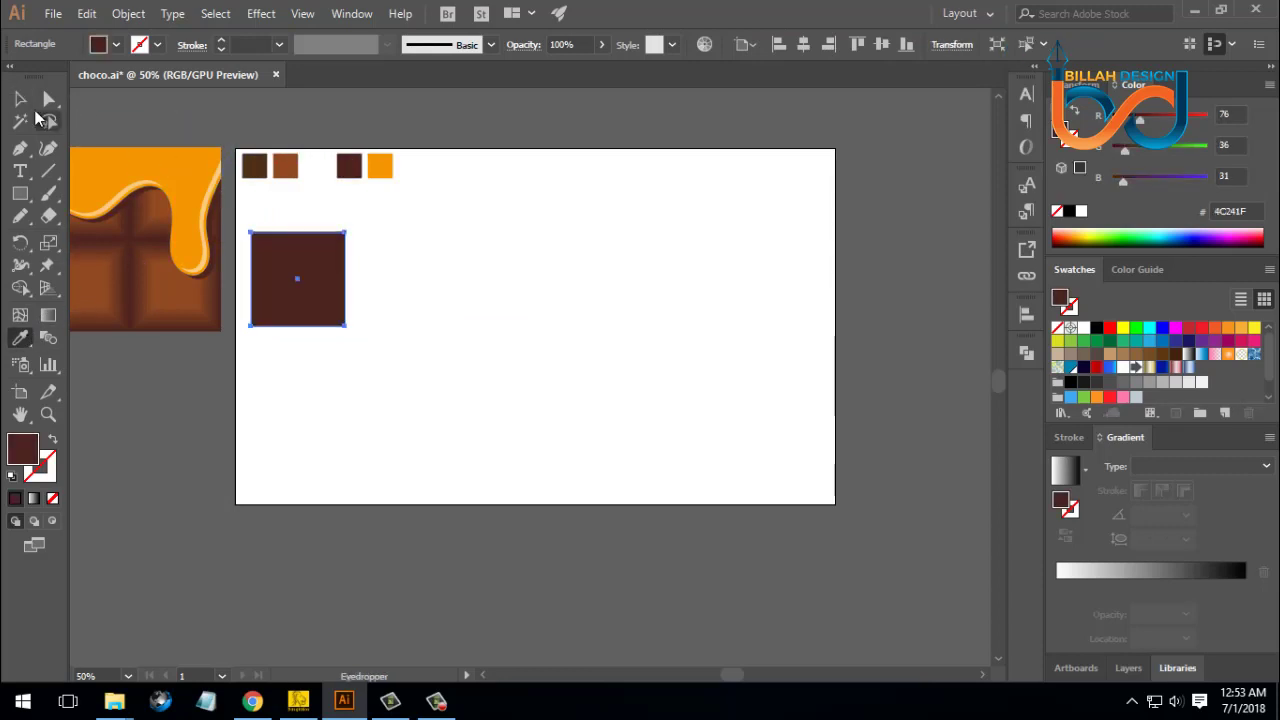
pyautogui.press('v')
pyautogui.click(390, 376)
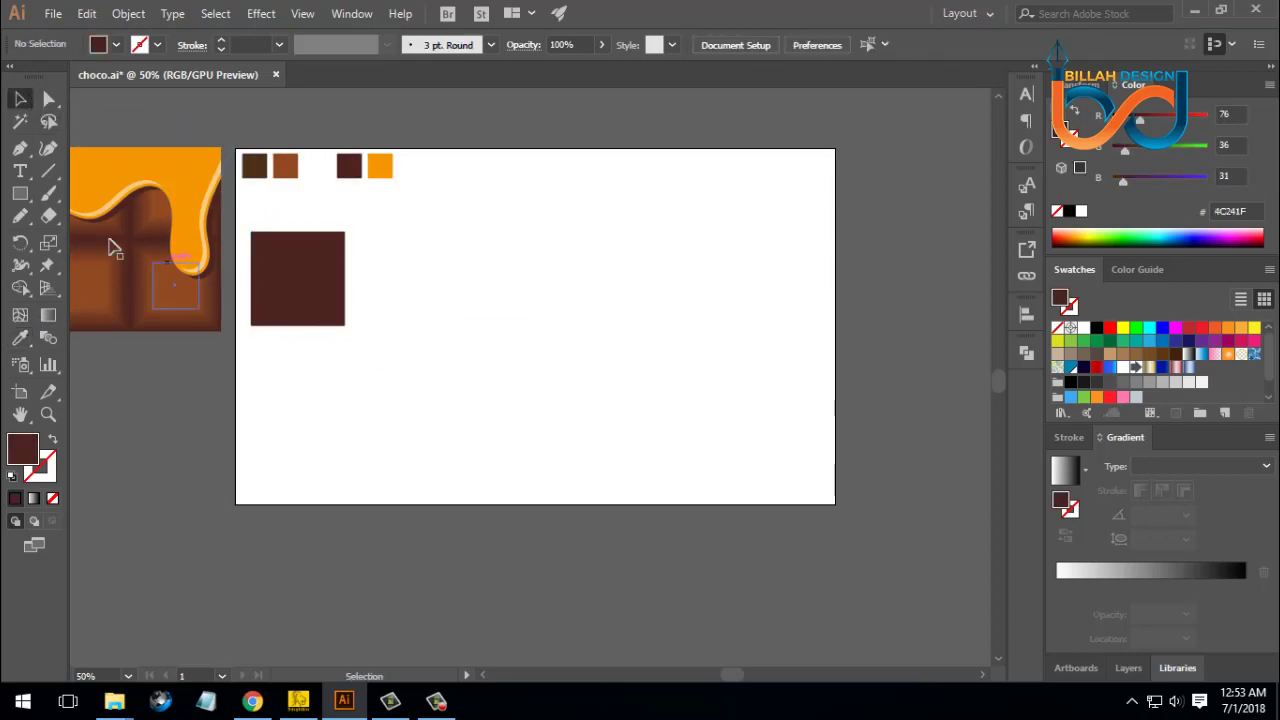
# Step: Create a second rectangle measuring 100 px by 100 px in the middle of the artboard
pyautogui.click(19, 196)
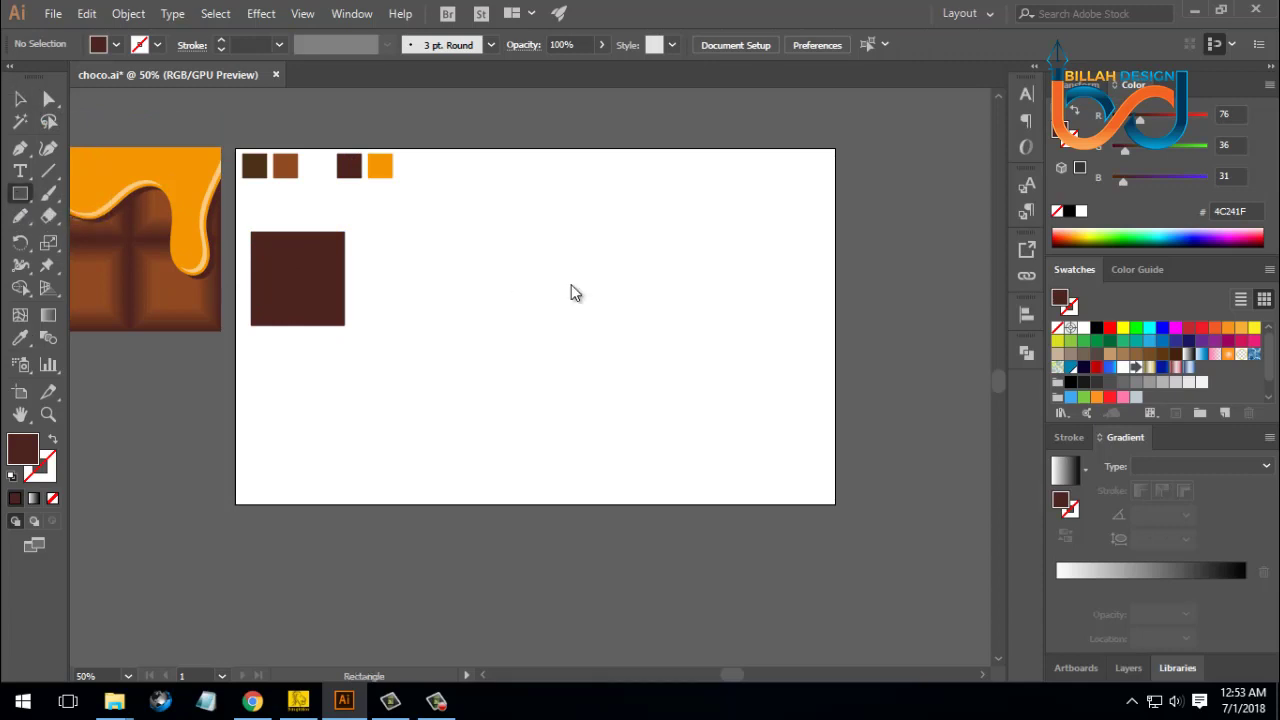
pyautogui.click(574, 290)
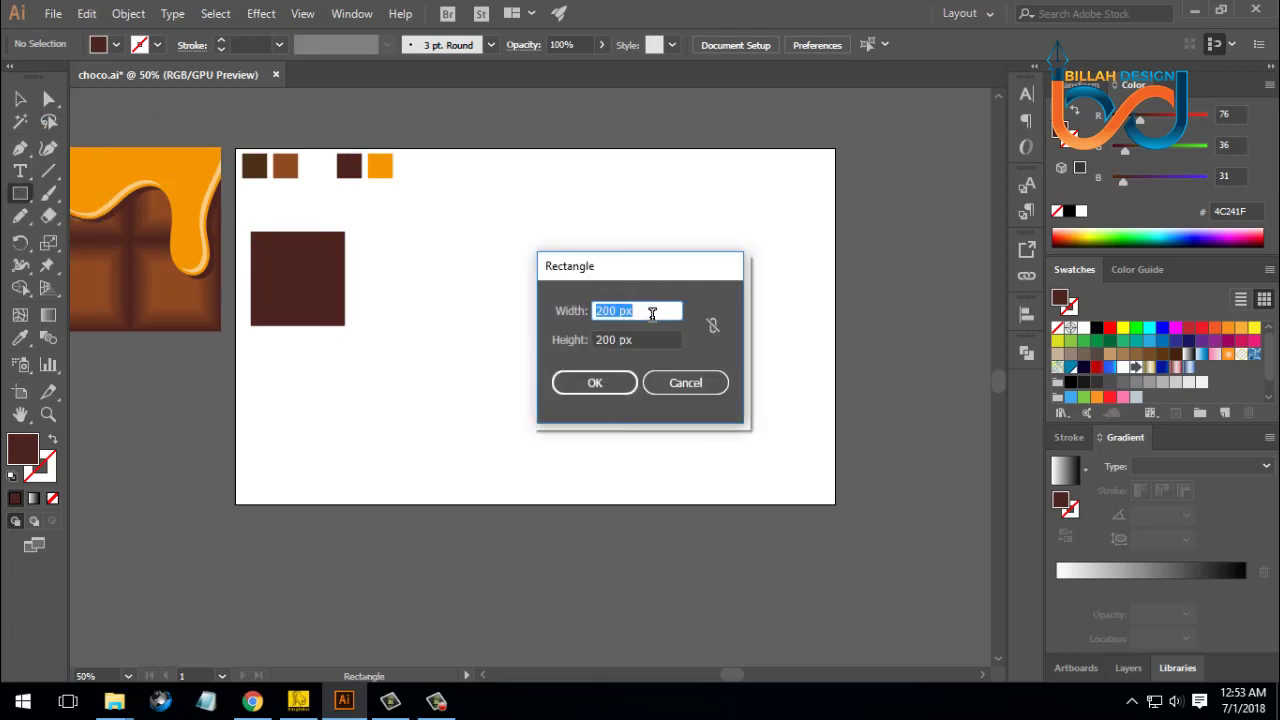
pyautogui.write('100')
pyautogui.press('Tab')
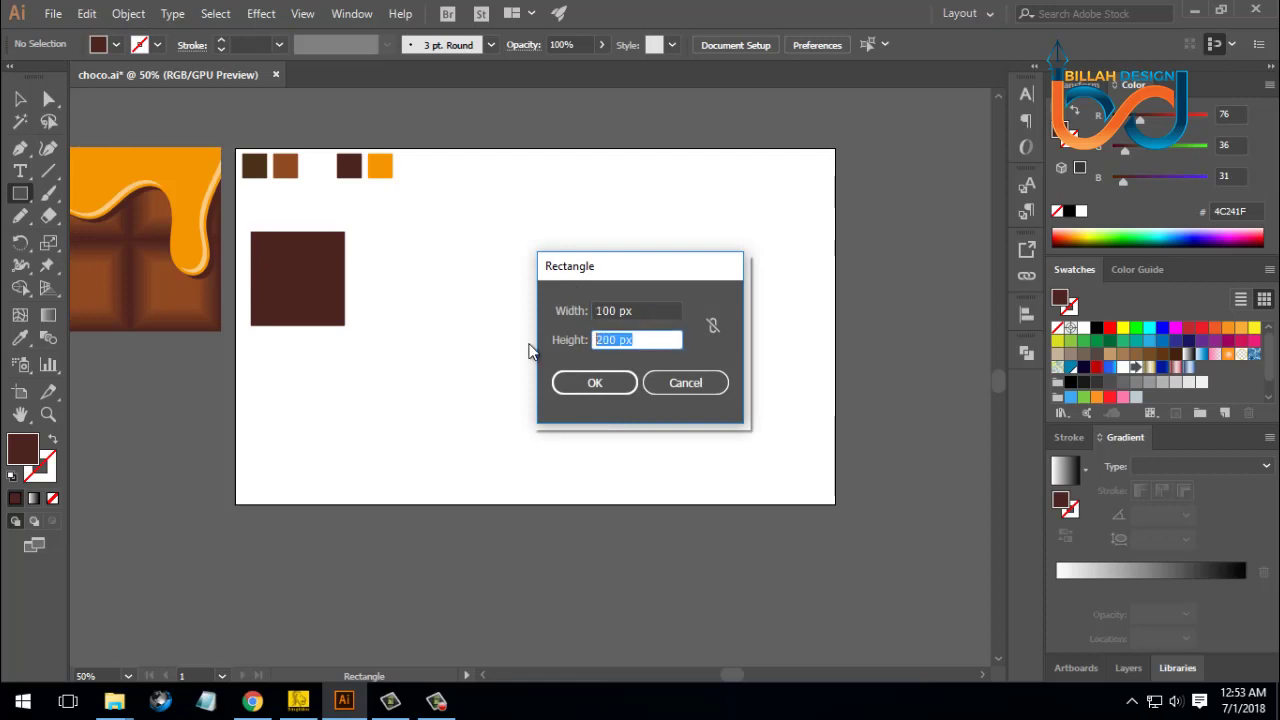
pyautogui.write('100')
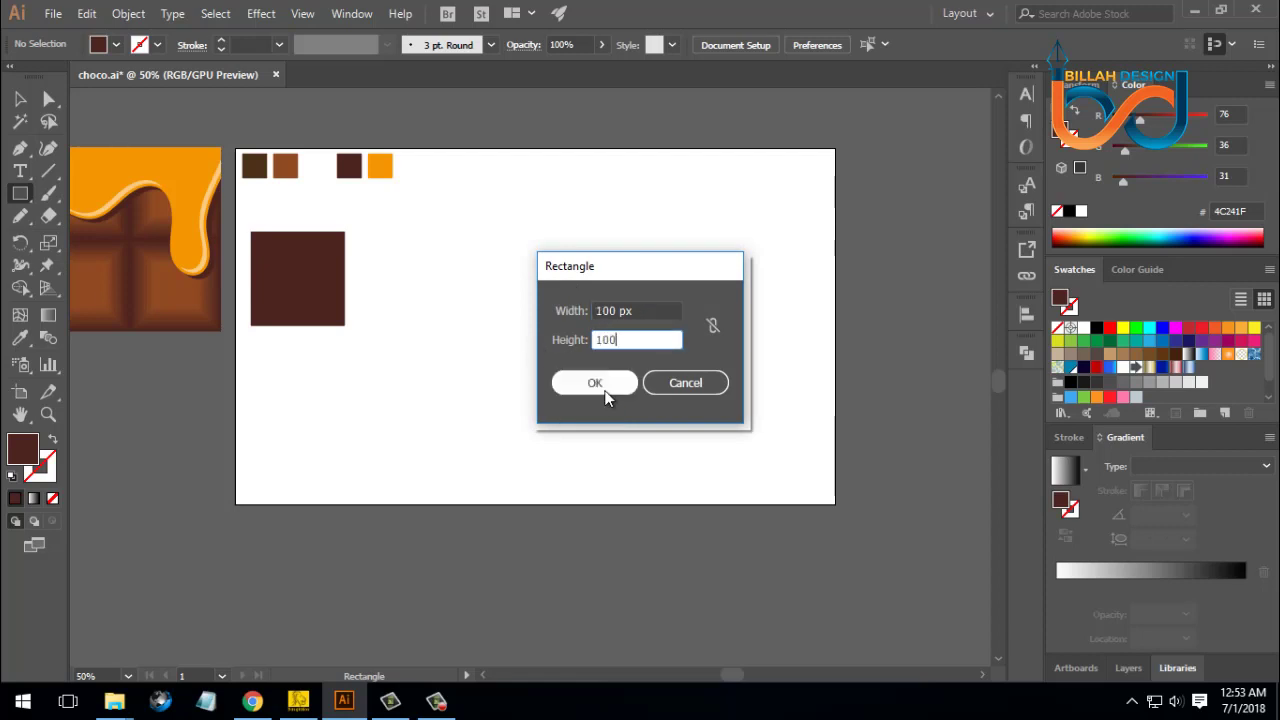
pyautogui.click(600, 385)
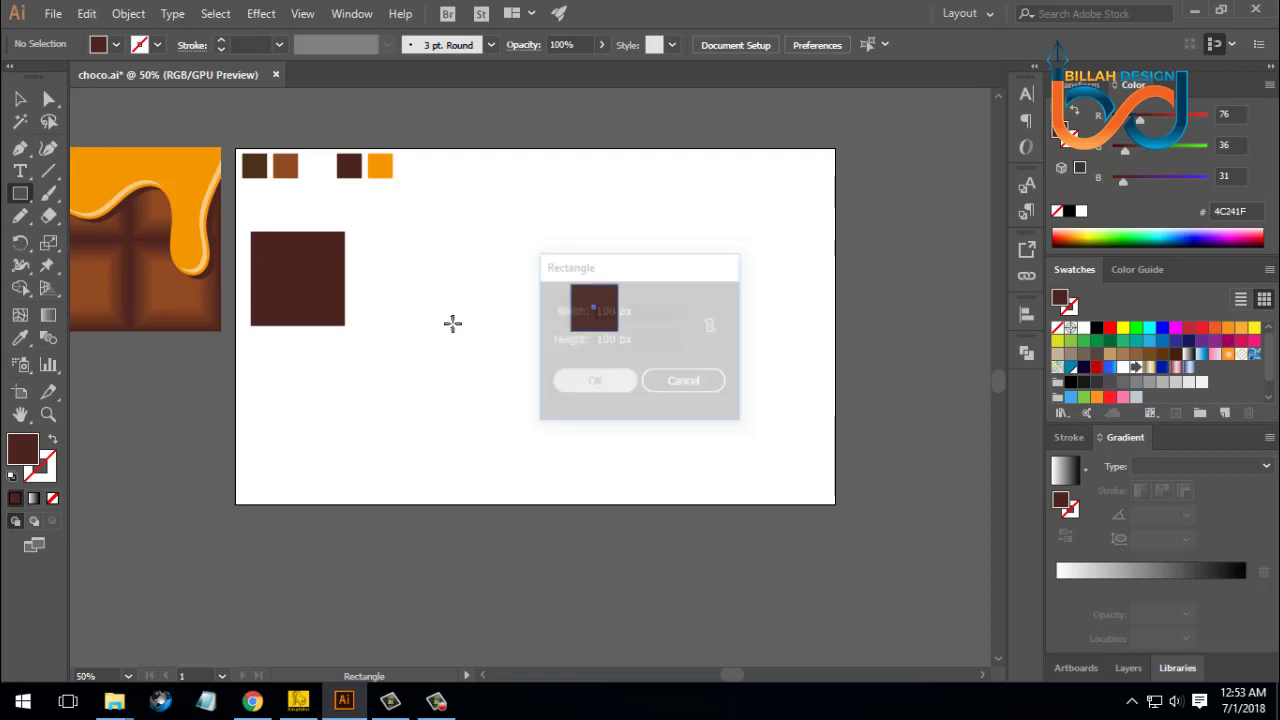
# Step: Fill the 100 px square with the lighter brown (#904A23) sampled from the second colour square
pyautogui.click(20, 337)
pyautogui.click(292, 165)
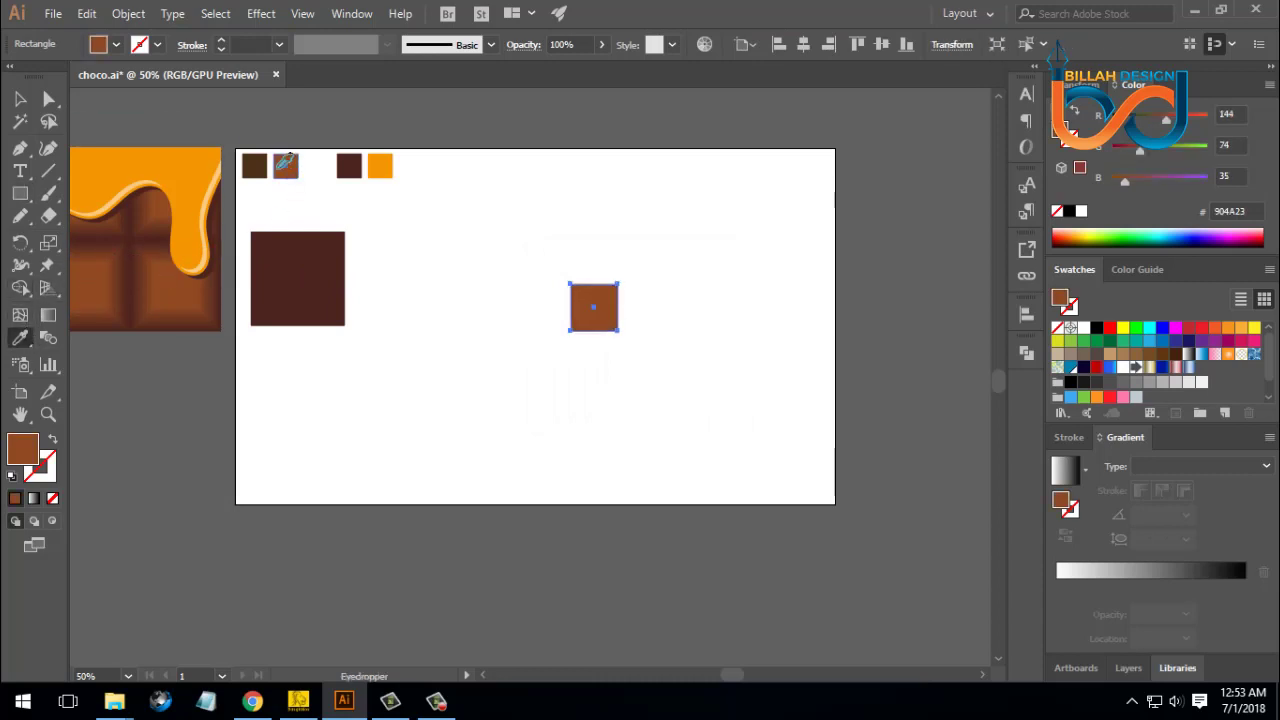
pyautogui.click(20, 98)
pyautogui.click(557, 378)
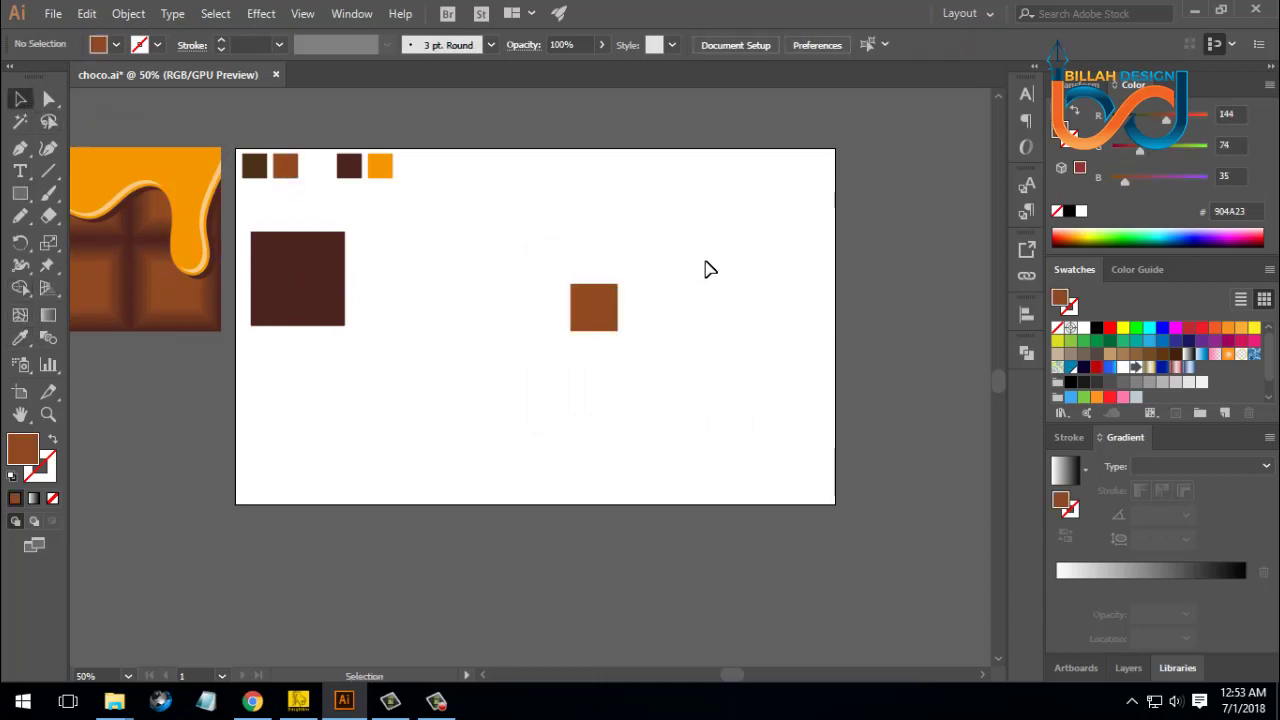
# Step: Center the small brown square horizontally and vertically on the large dark square, keeping the large one as key object
pyautogui.moveTo(705, 268); pyautogui.dragTo(296, 385)
pyautogui.click(323, 306)
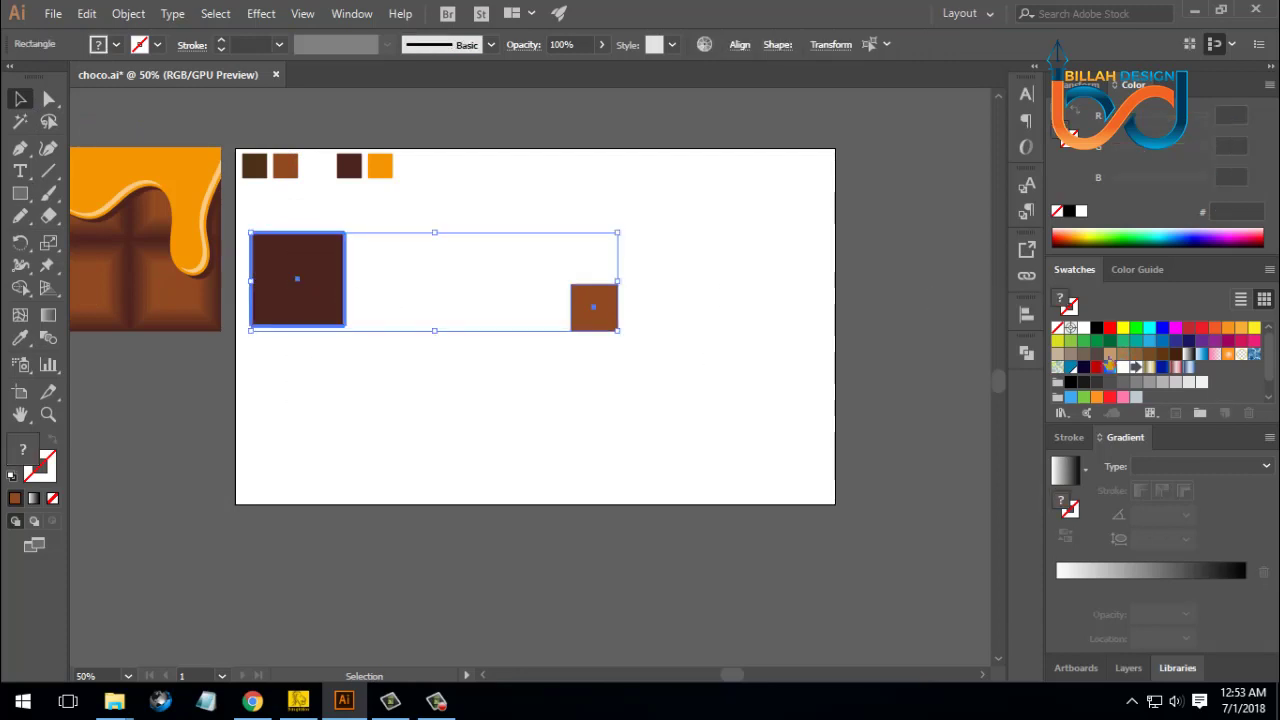
pyautogui.click(1029, 316)
pyautogui.click(842, 356)
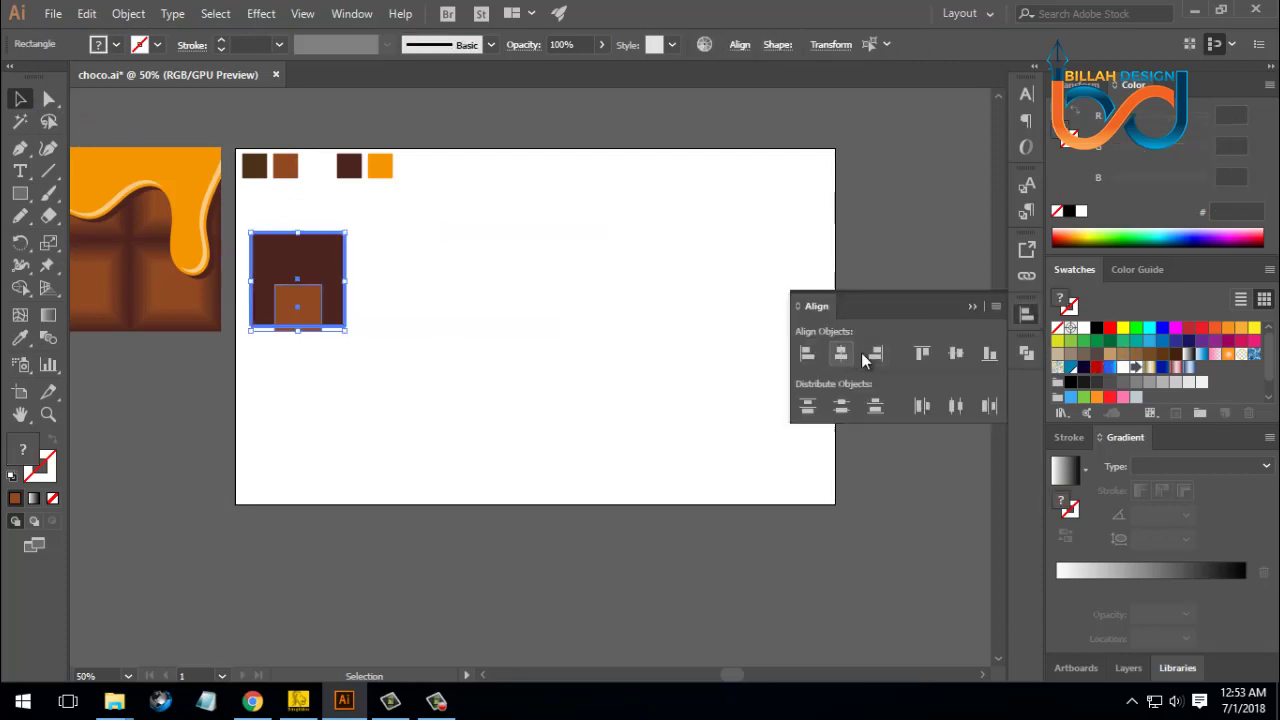
pyautogui.click(953, 358)
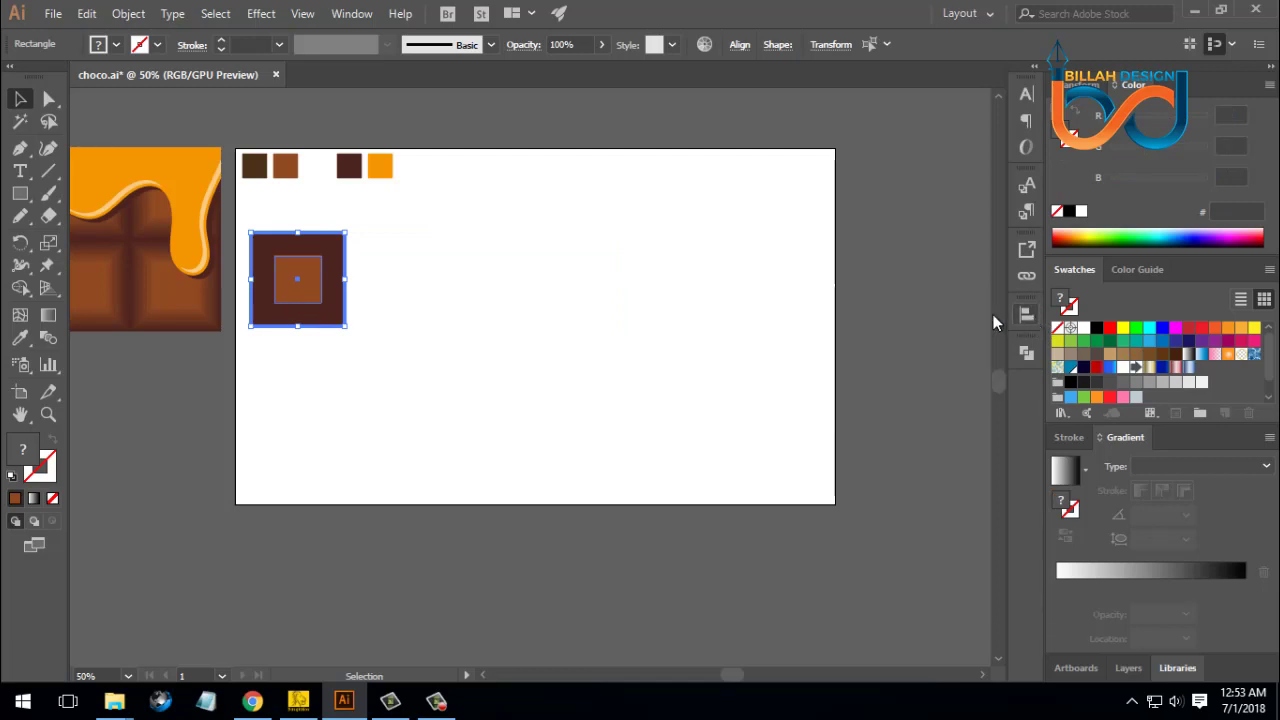
pyautogui.click(530, 353)
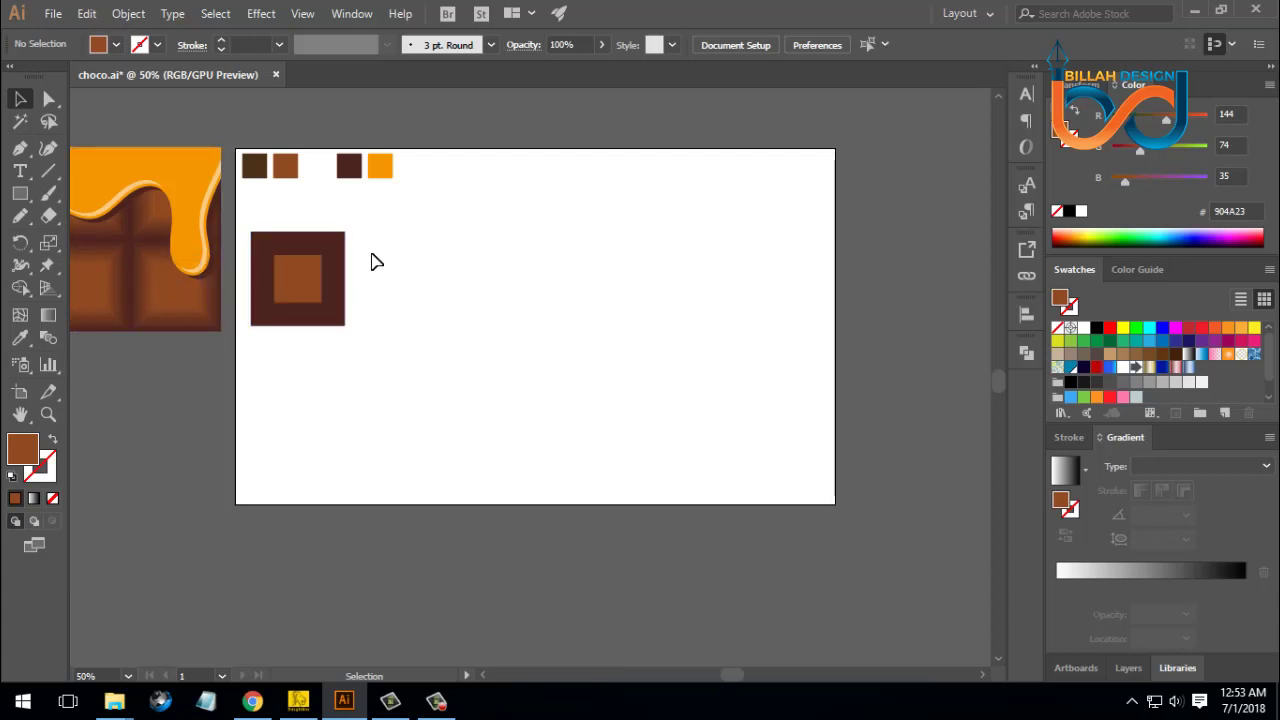
# Step: Make a blend between the large dark square and the small brown square
pyautogui.moveTo(399, 226); pyautogui.dragTo(292, 340)
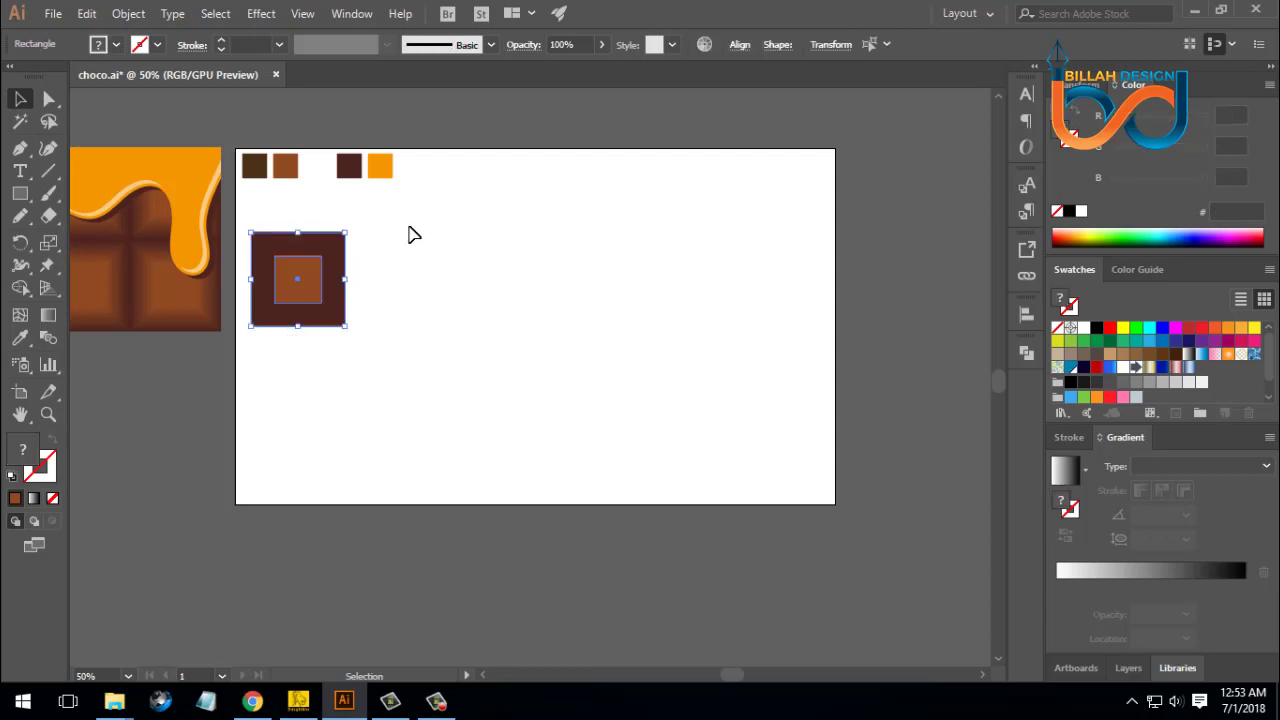
pyautogui.click(129, 15)
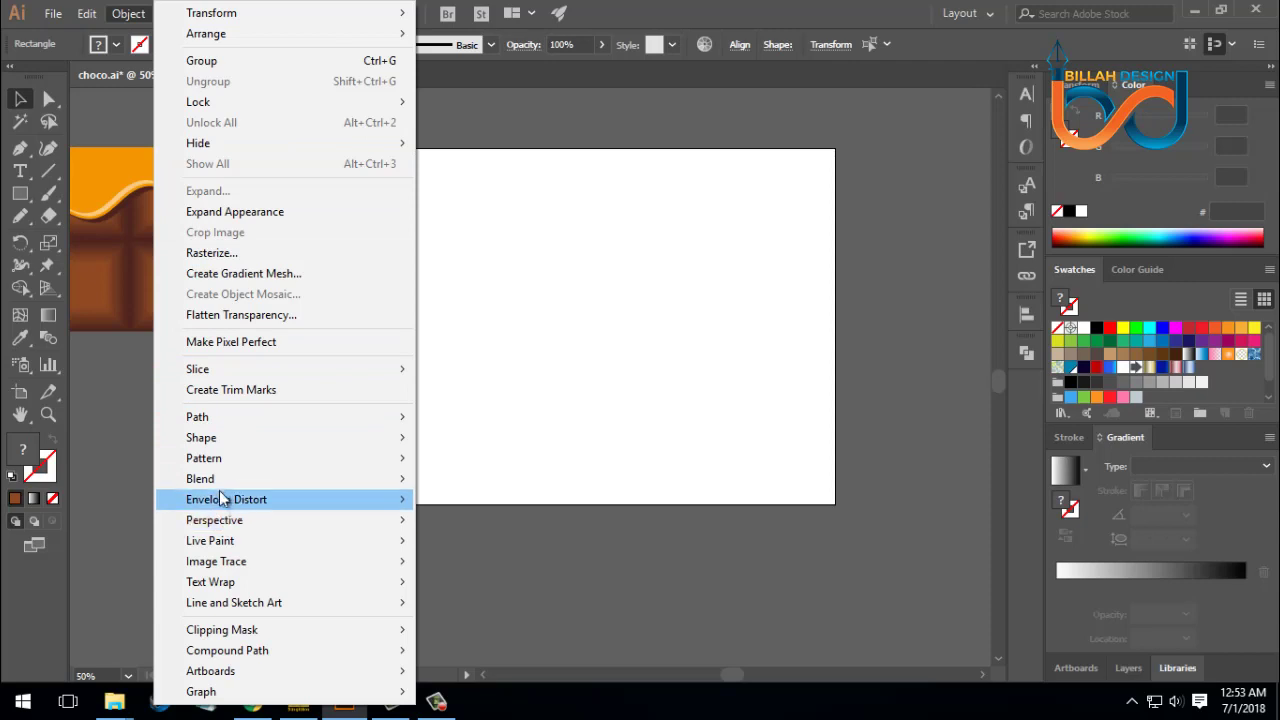
pyautogui.moveTo(222, 486)
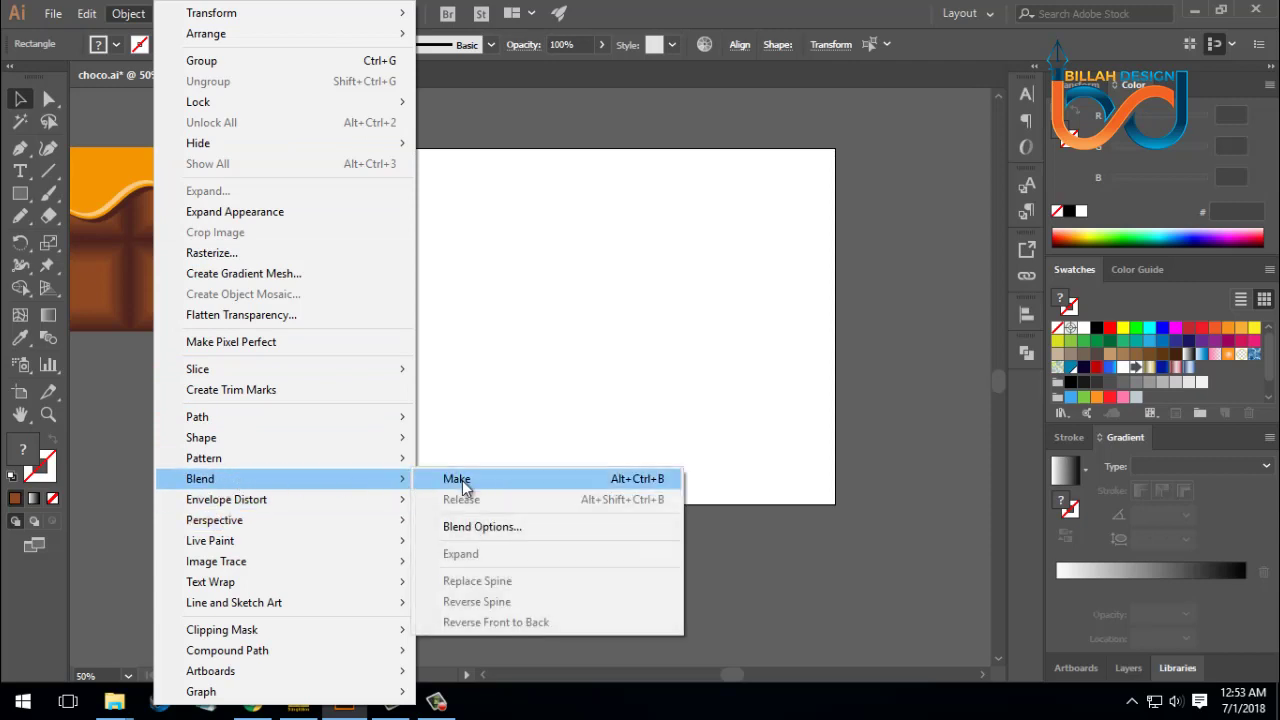
pyautogui.click(458, 482)
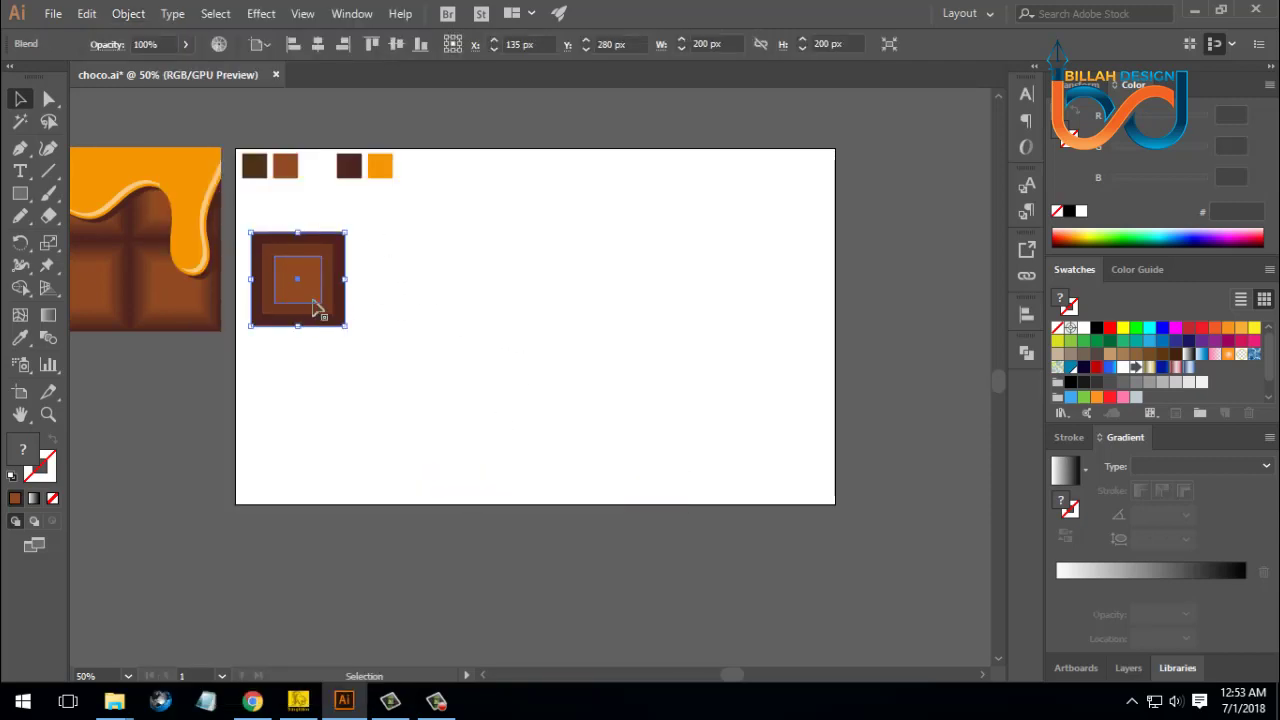
pyautogui.click(130, 14)
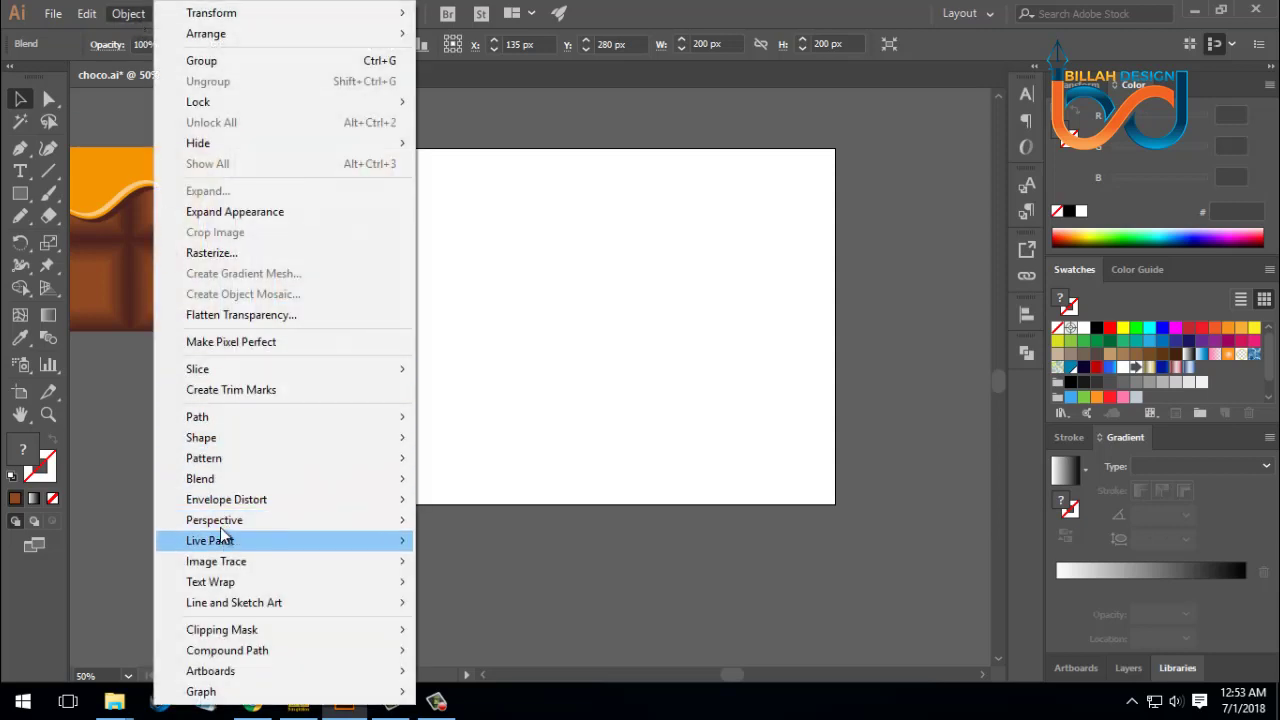
pyautogui.moveTo(254, 482)
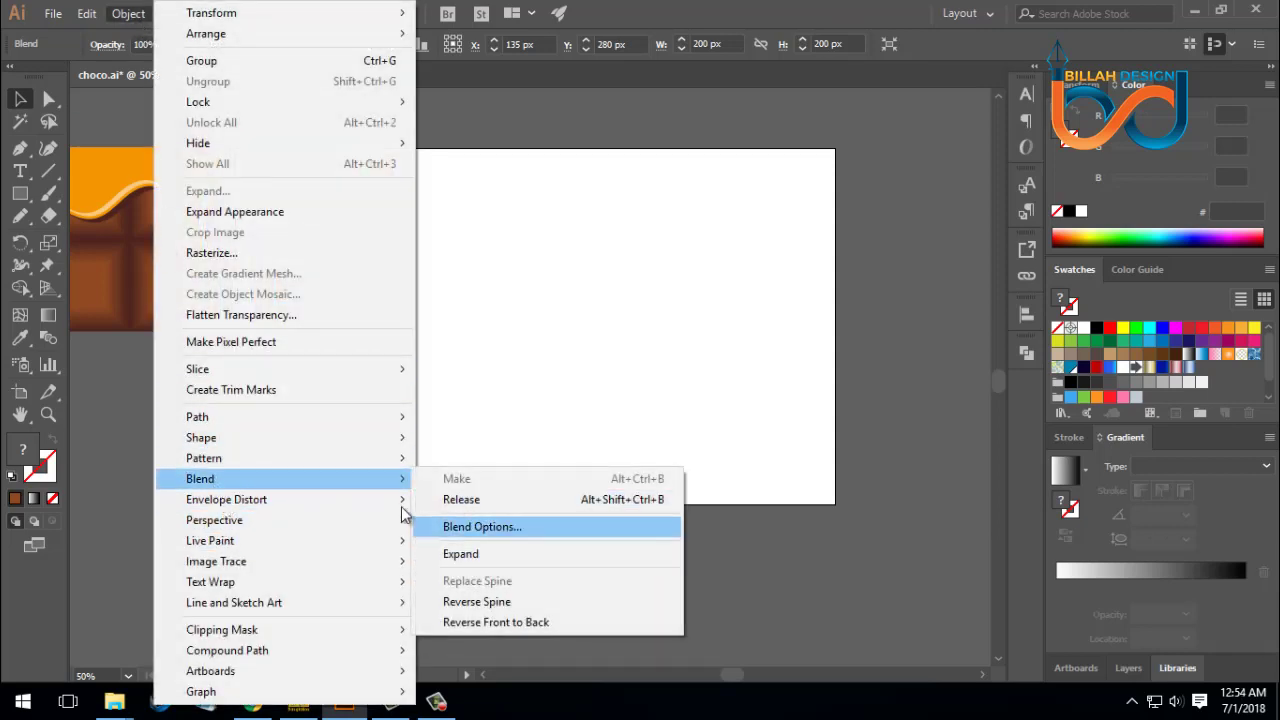
pyautogui.moveTo(407, 485)
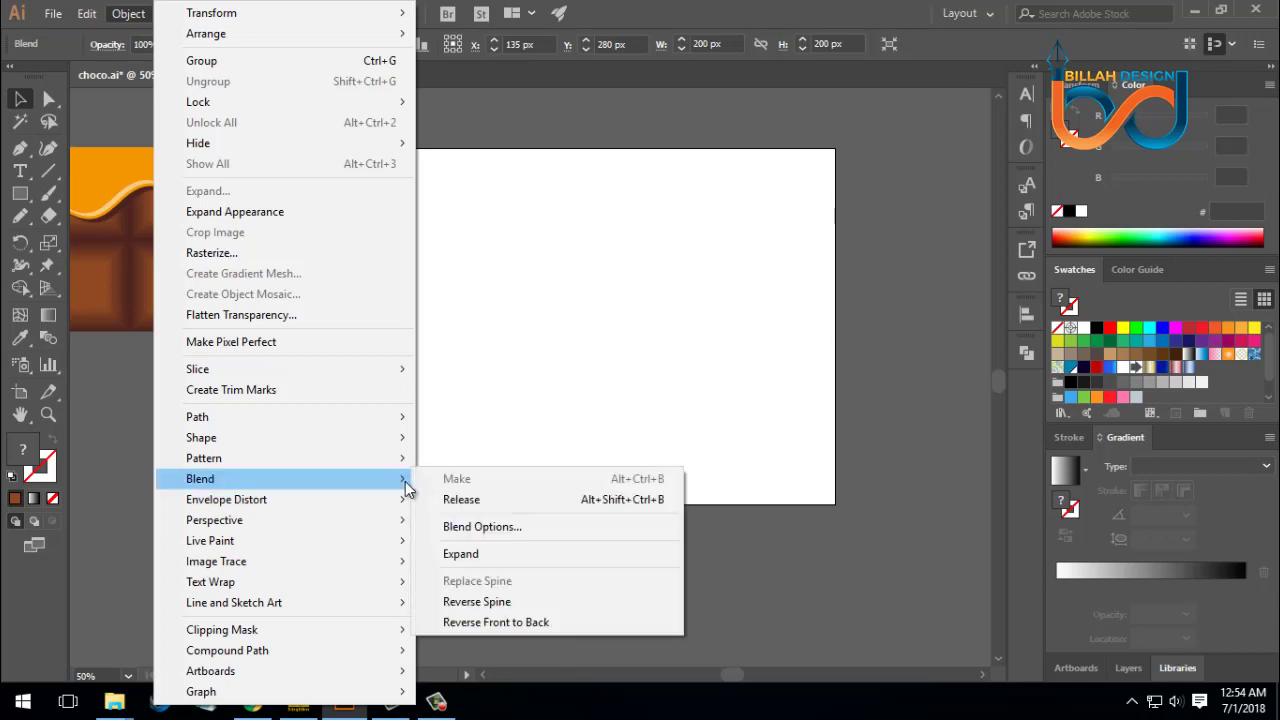
pyautogui.click(488, 530)
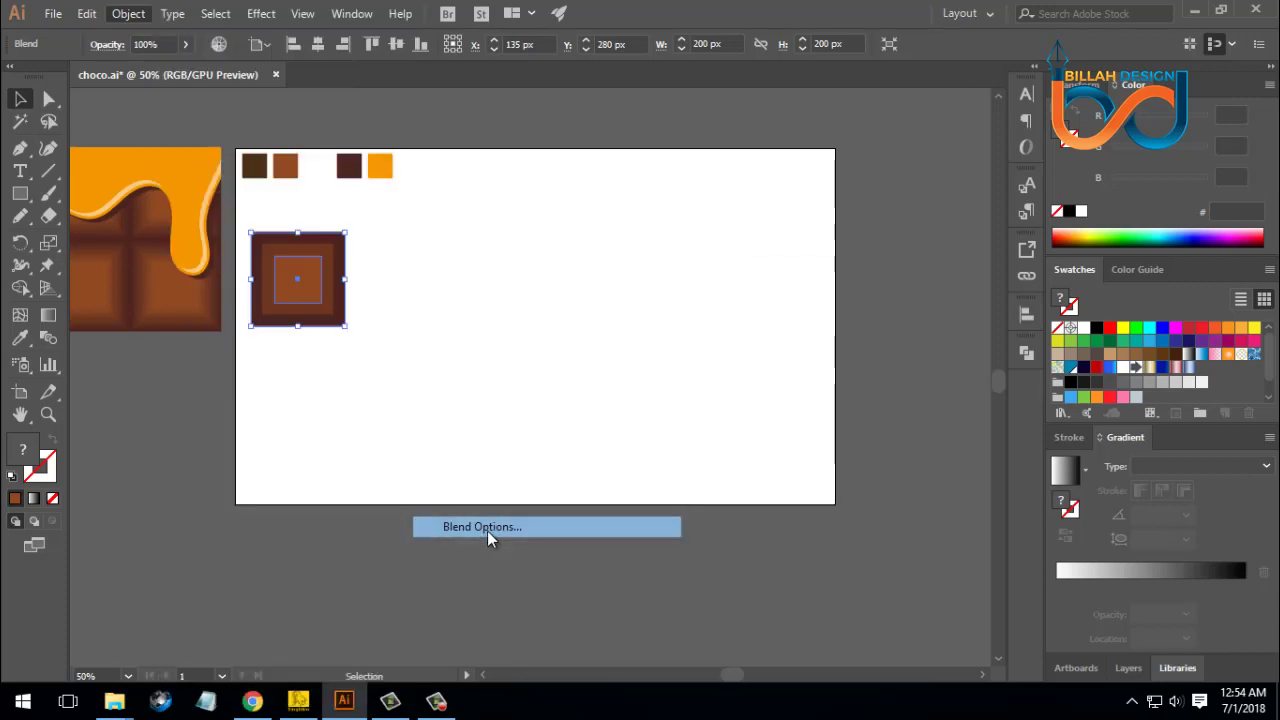
pyautogui.click(987, 412)
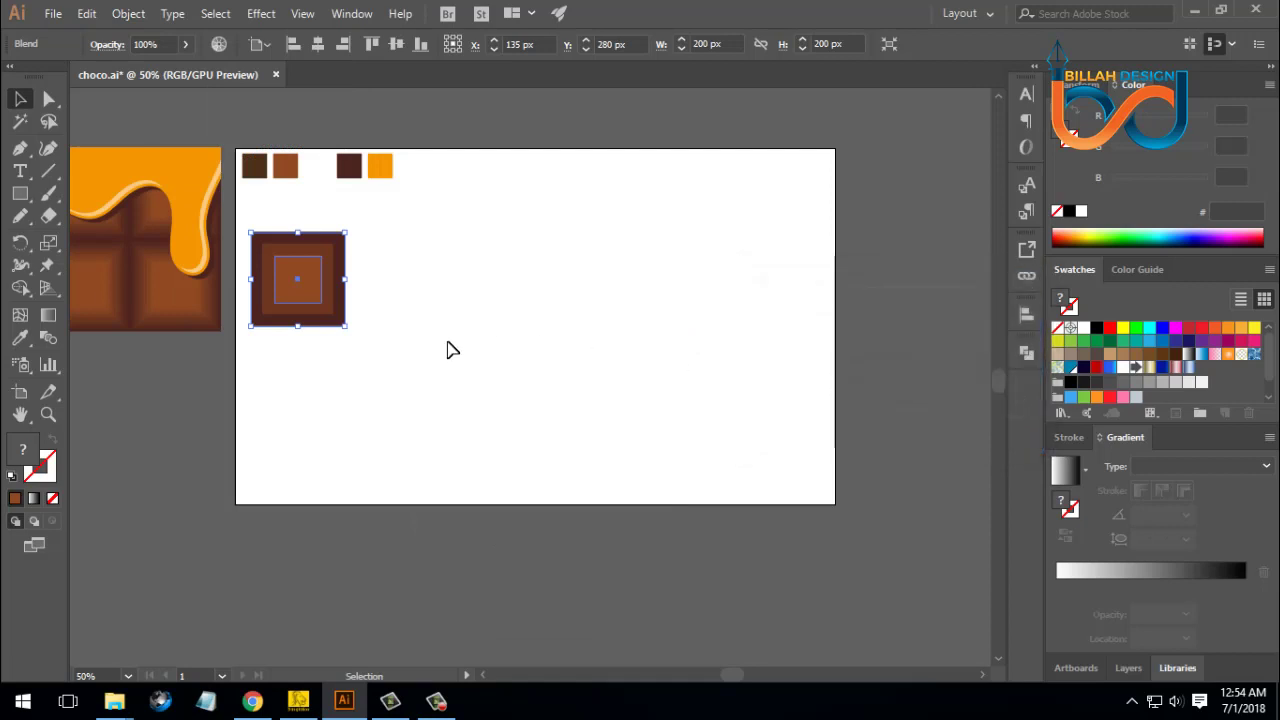
# Step: Set the square blend's spacing to Specified Distance with a value of 3 px and deselect it
pyautogui.doubleClick(50, 340)
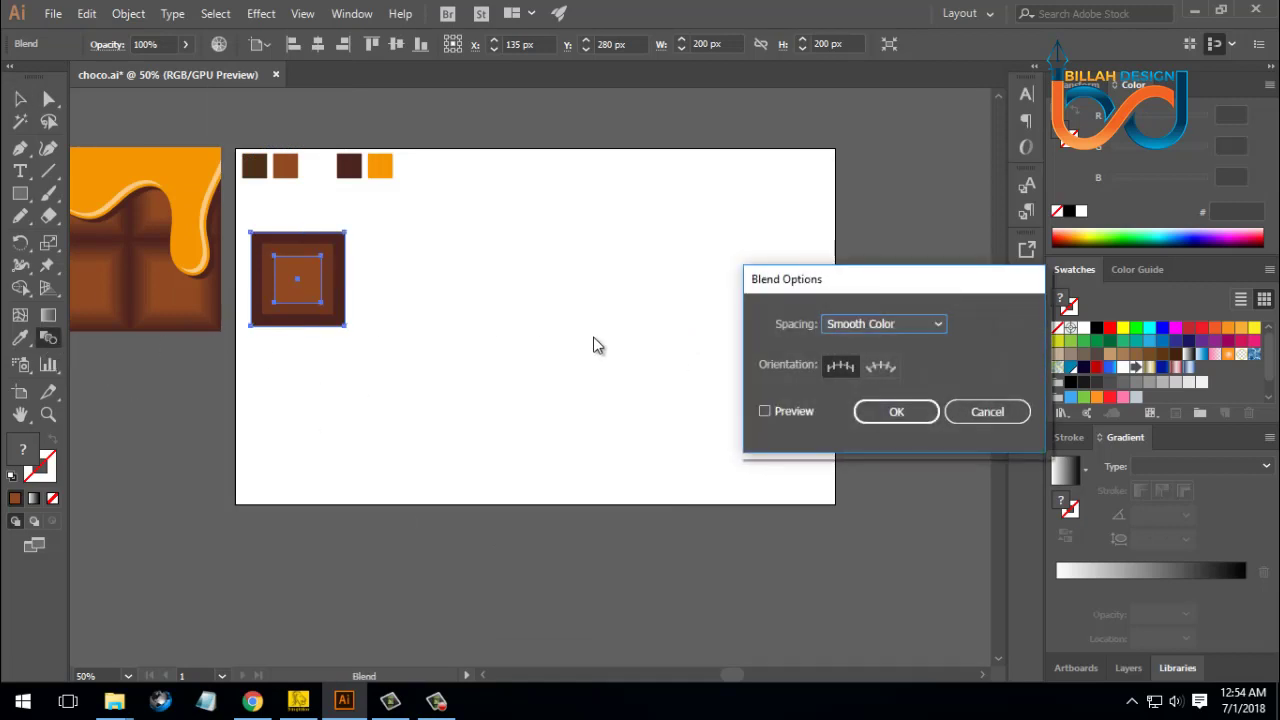
pyautogui.moveTo(849, 289); pyautogui.dragTo(807, 238)
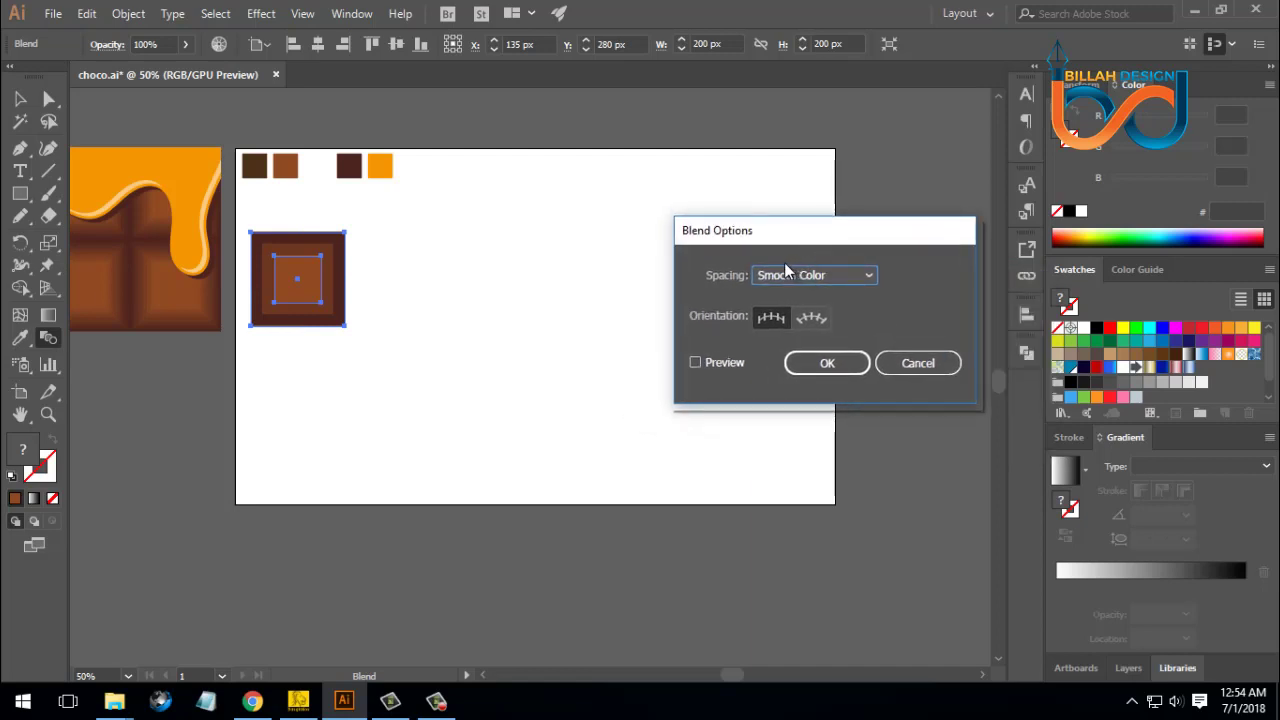
pyautogui.click(696, 364)
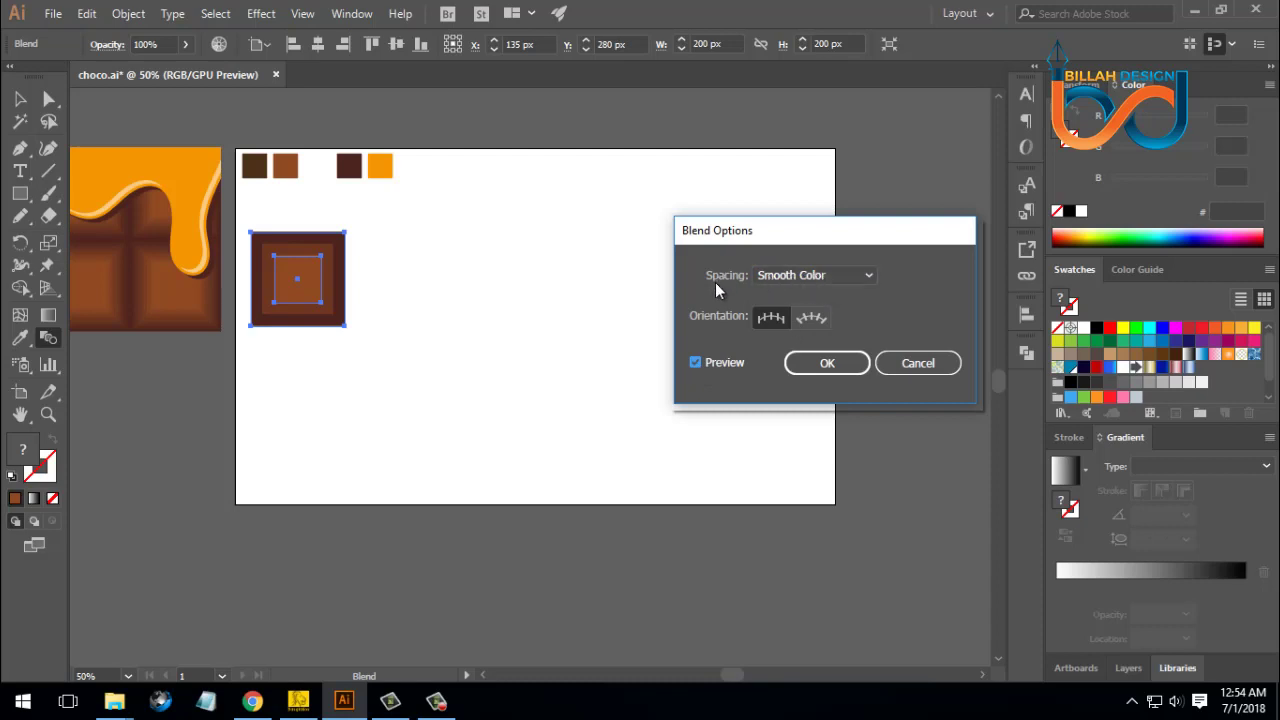
pyautogui.click(805, 280)
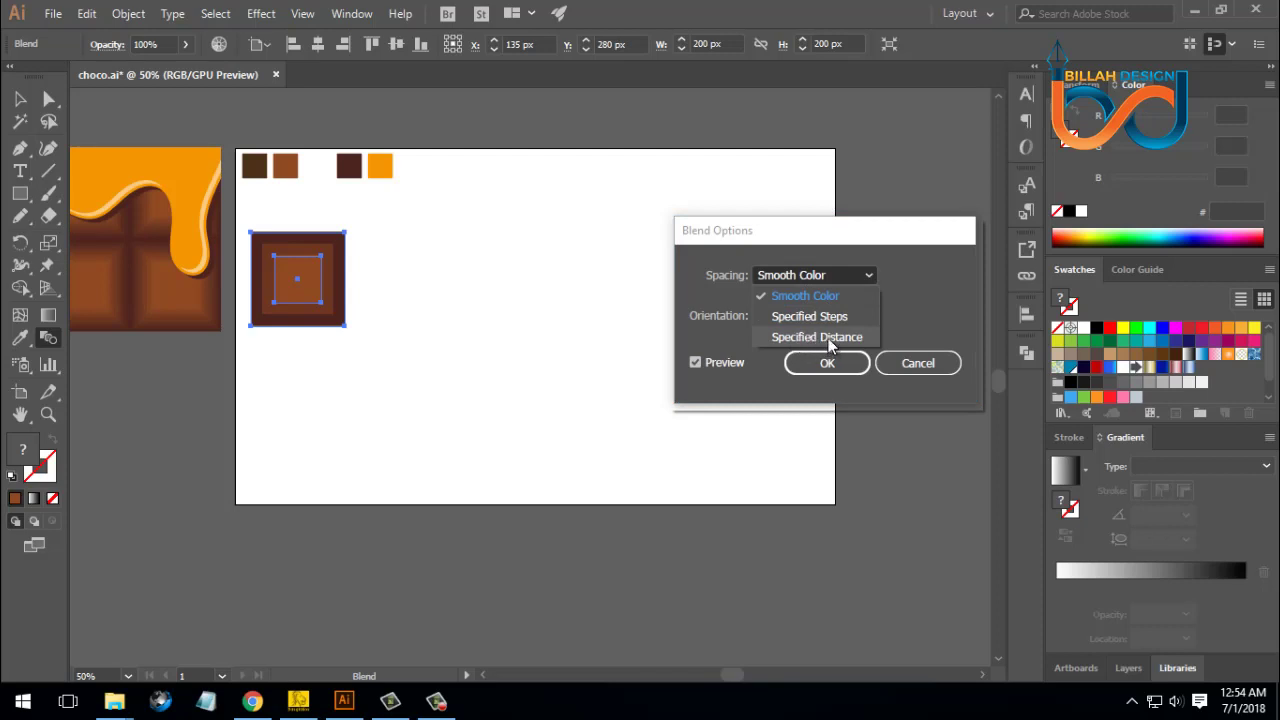
pyautogui.click(828, 339)
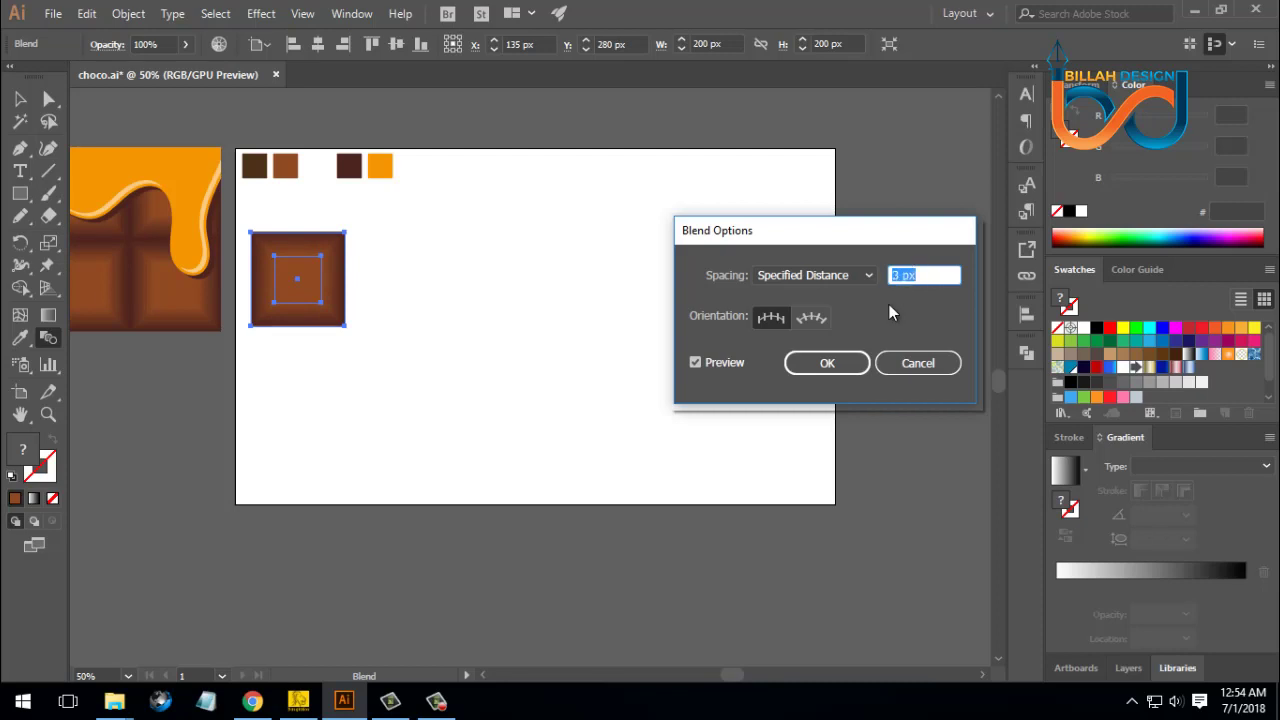
pyautogui.click(827, 363)
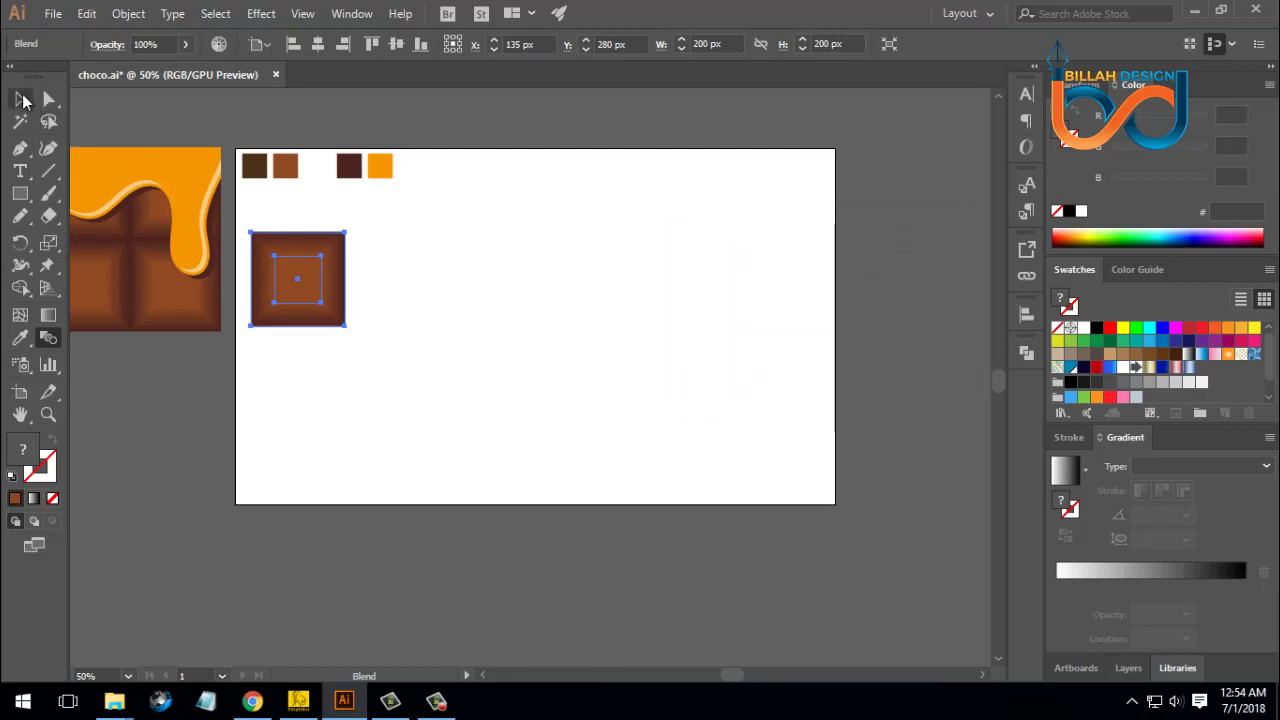
pyautogui.click(22, 100)
pyautogui.click(498, 391)
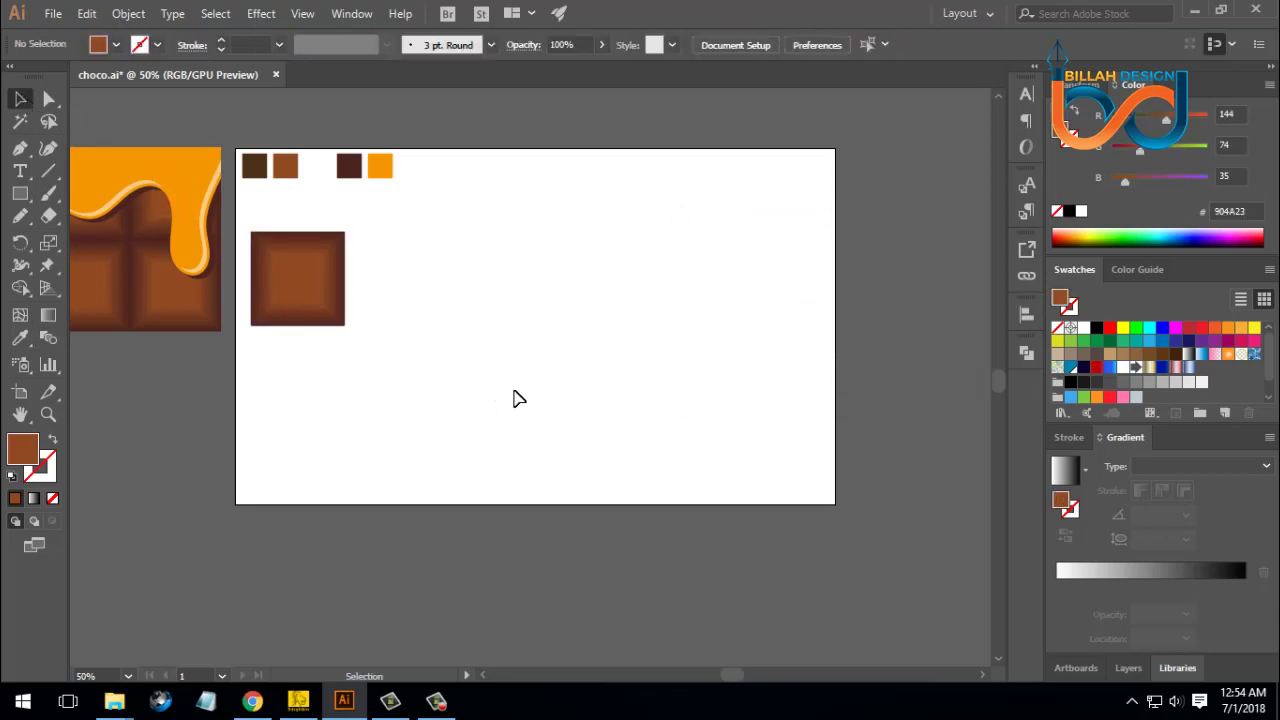
# Step: Duplicate the chocolate piece edge to edge along a horizontal line, repeating the copy until the row has six pieces
pyautogui.moveTo(440, 381); pyautogui.dragTo(521, 385)
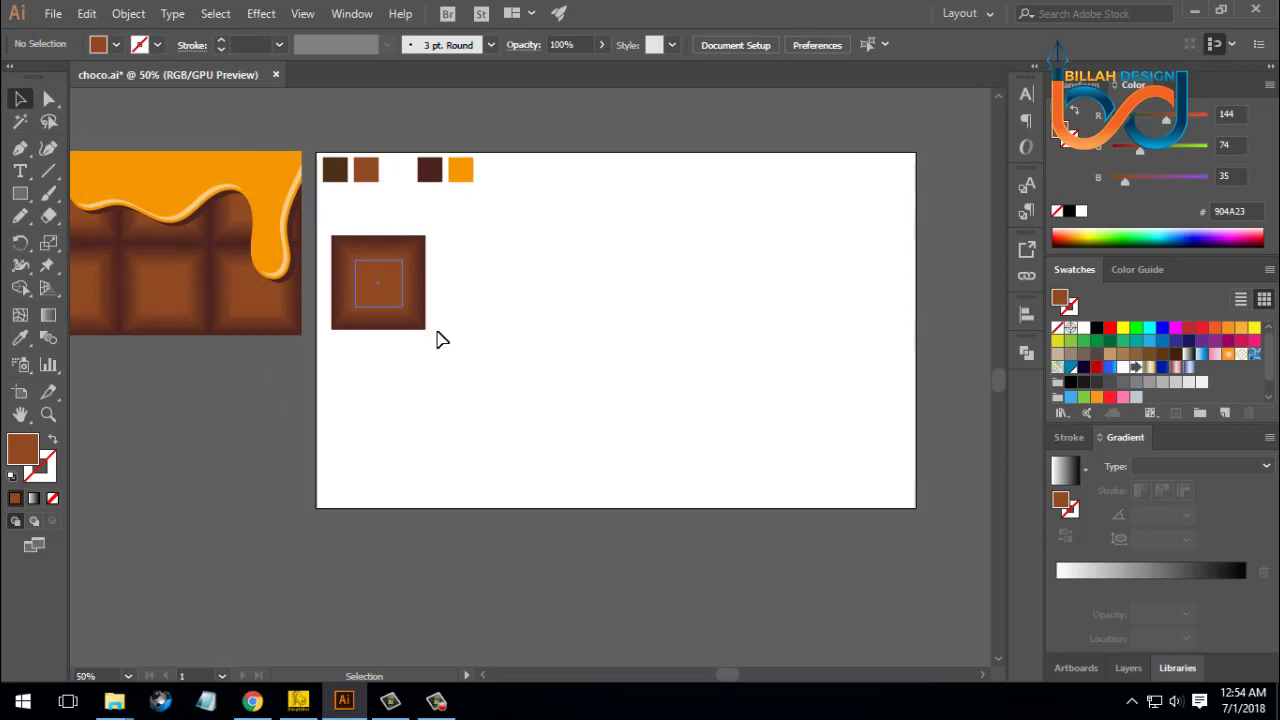
pyautogui.moveTo(408, 293); pyautogui.dragTo(485, 292)
pyautogui.hotkey('ctrl', 'd')
pyautogui.hotkey('ctrl', 'd')
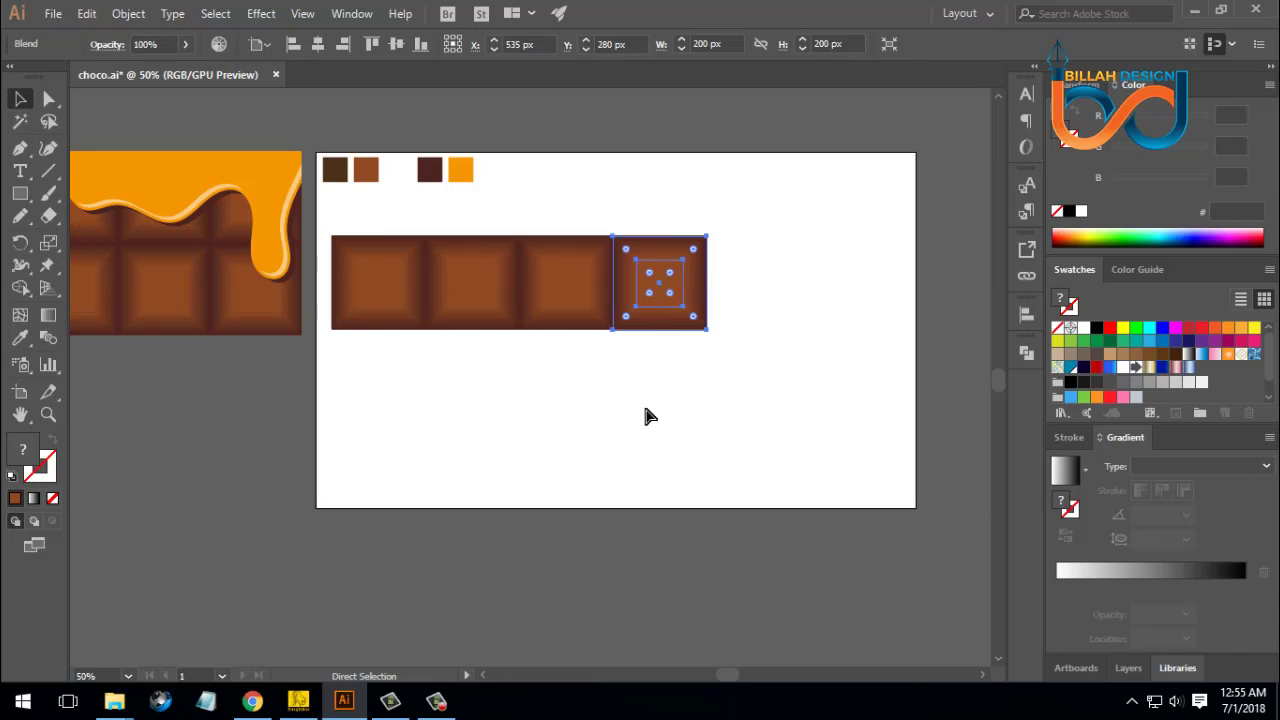
pyautogui.hotkey('ctrl', 'd')
pyautogui.hotkey('ctrl', 'd')
pyautogui.click(748, 421)
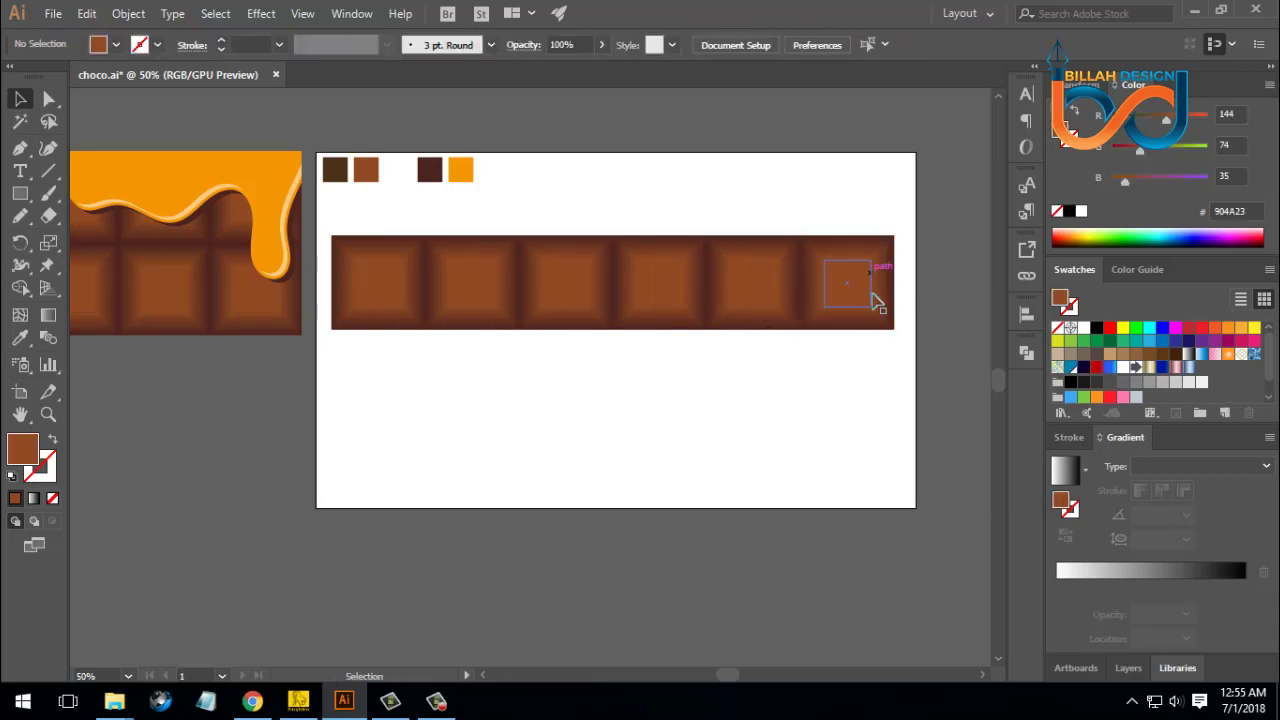
# Step: Delete the five duplicated chocolate pieces, keeping only the original one
pyautogui.click(866, 310)
pyautogui.press('Delete')
pyautogui.click(790, 318)
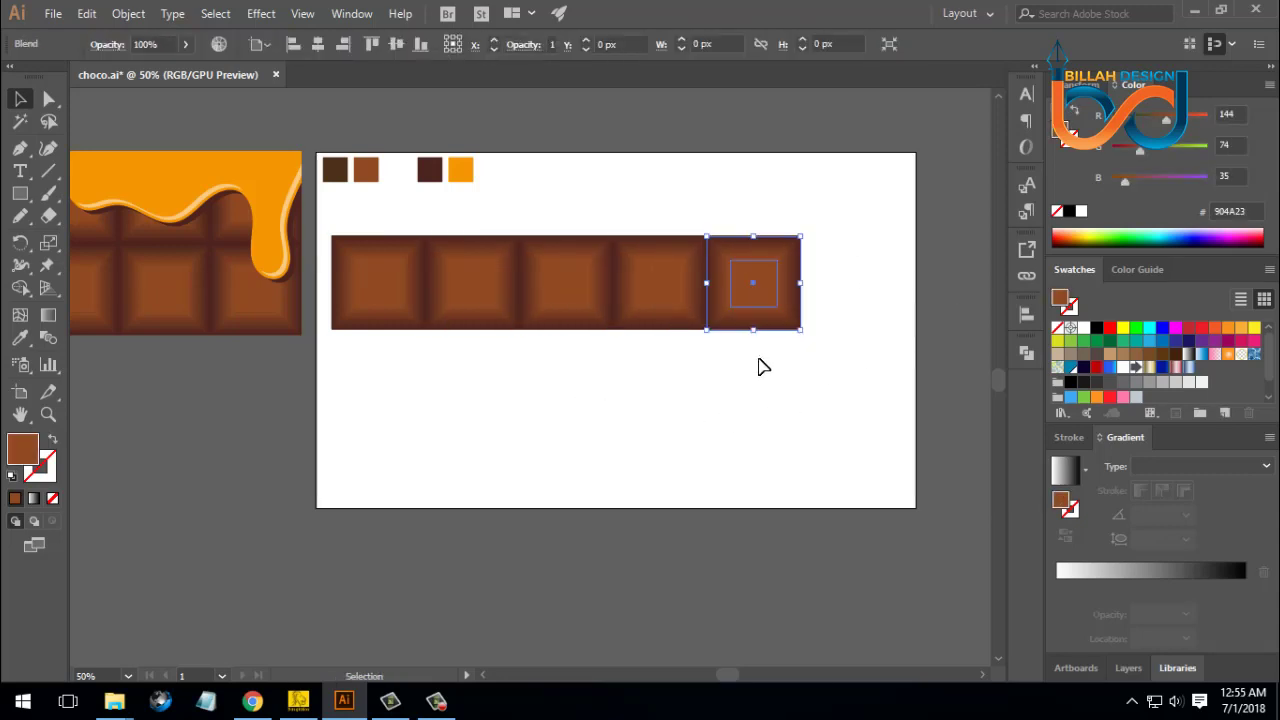
pyautogui.press('Delete')
pyautogui.click(680, 262)
pyautogui.press('Delete')
pyautogui.click(595, 310)
pyautogui.press('Delete')
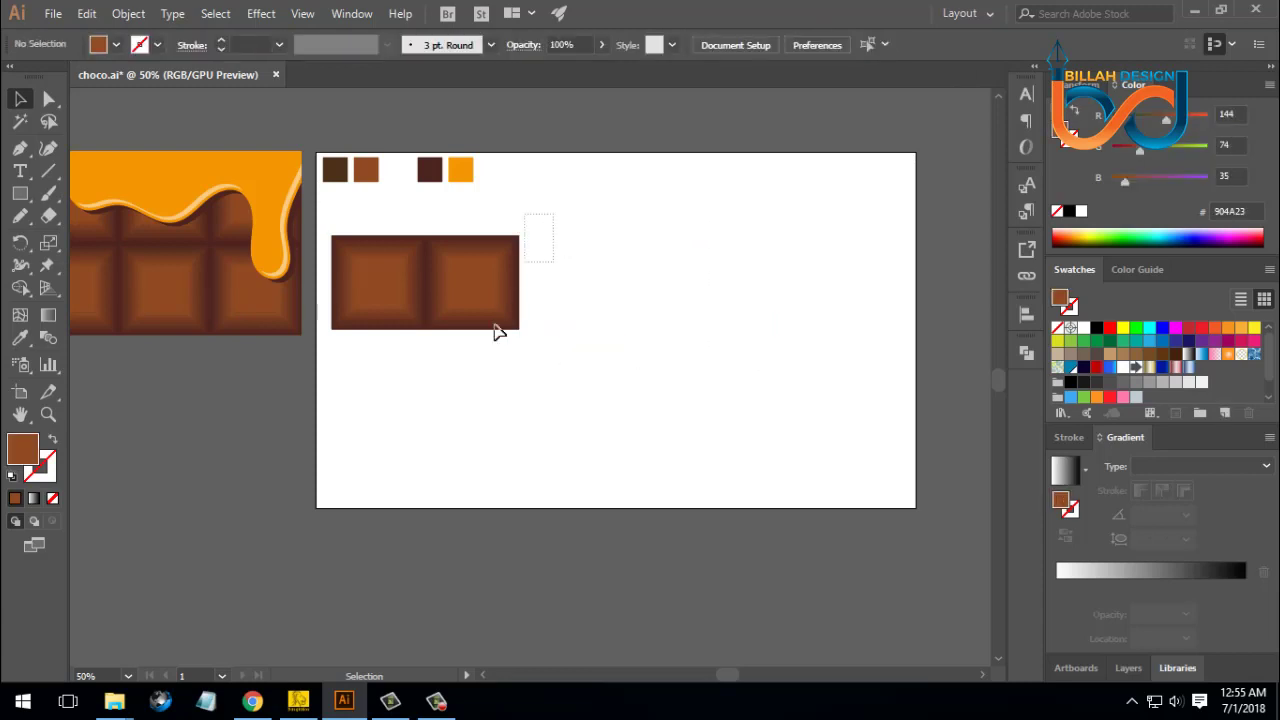
pyautogui.click(494, 330)
pyautogui.press('Delete')
pyautogui.press('space')
pyautogui.moveTo(614, 374); pyautogui.dragTo(570, 372)
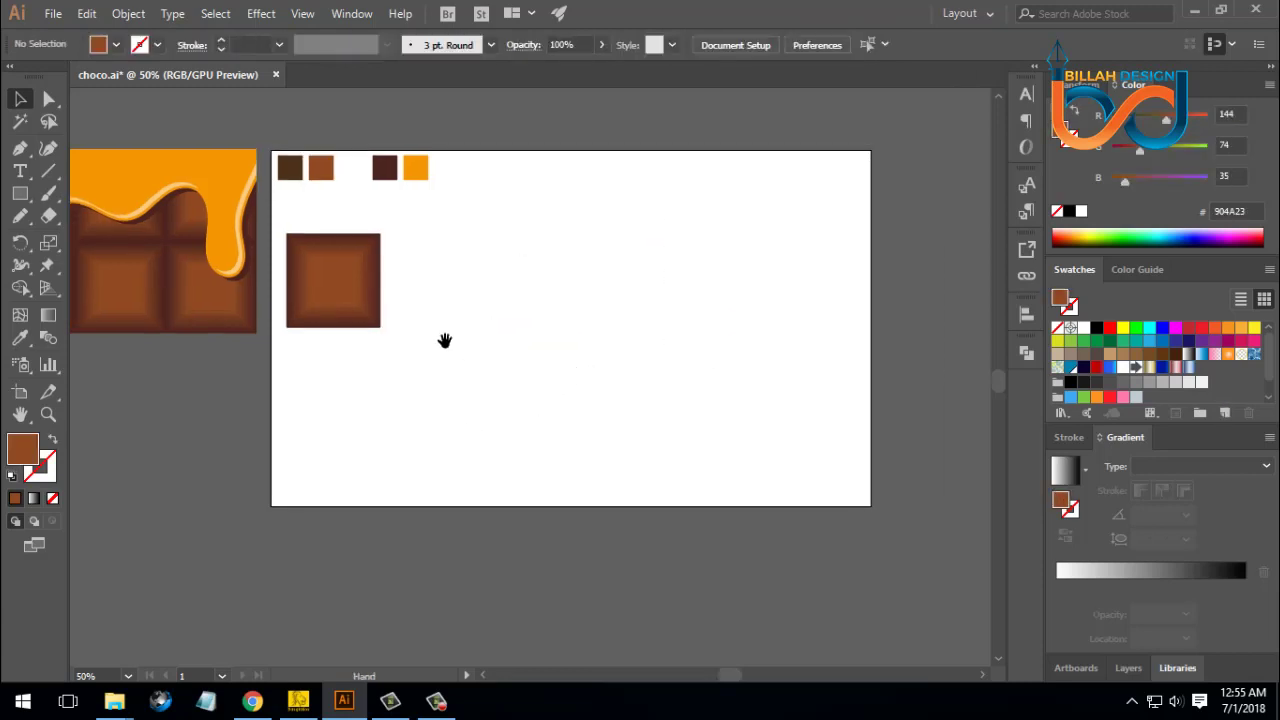
# Step: Add a Distort & Transform effect of type Transform to the chocolate piece with a horizontal move of 200 px
pyautogui.click(366, 291)
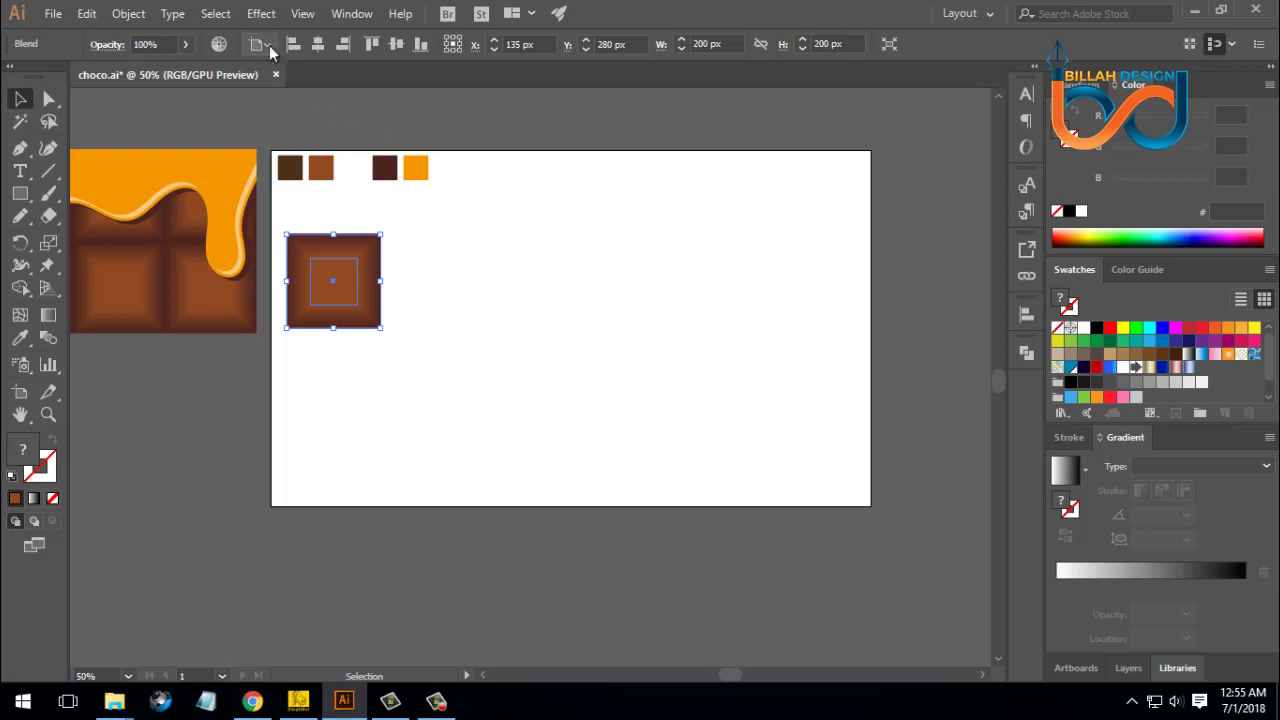
pyautogui.click(272, 18)
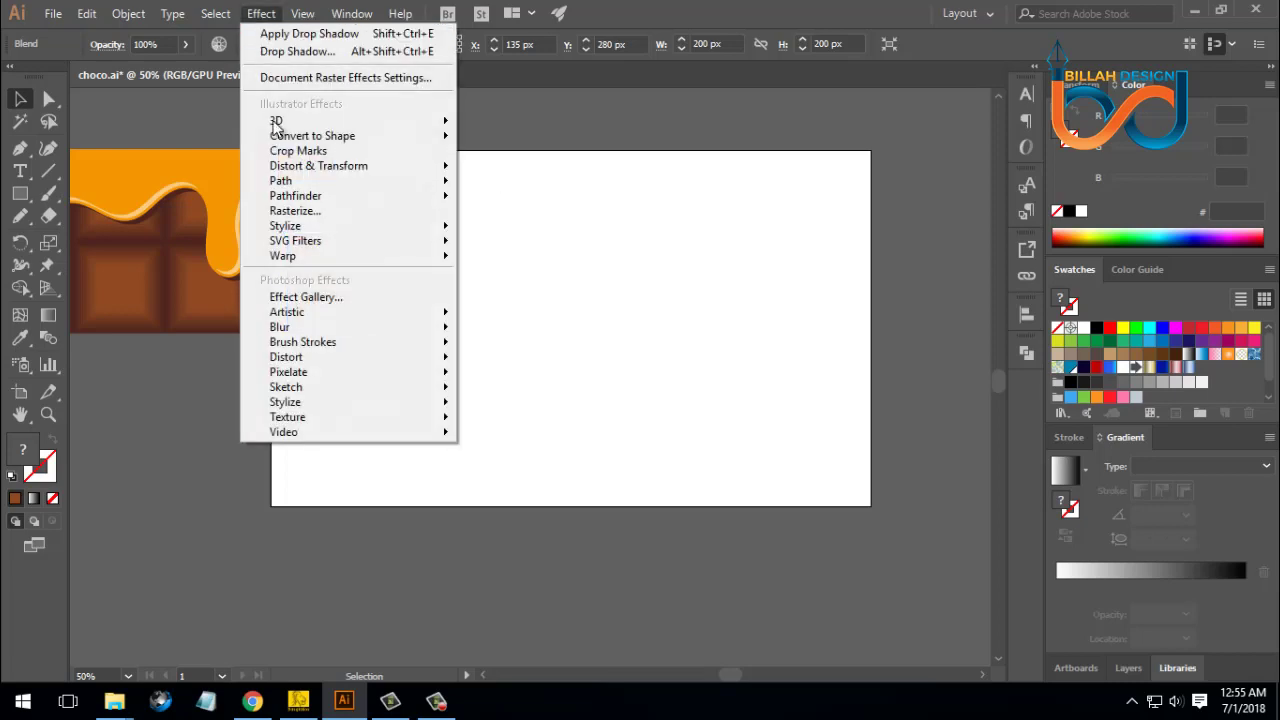
pyautogui.moveTo(316, 172)
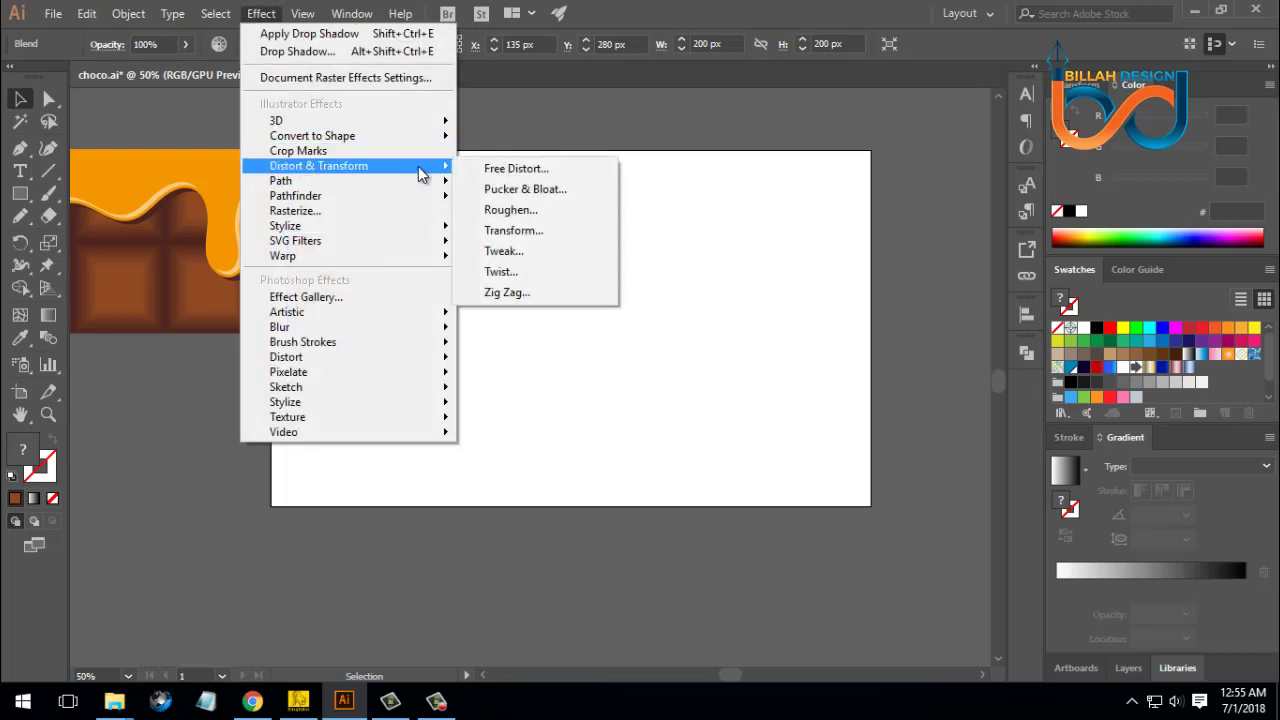
pyautogui.click(522, 232)
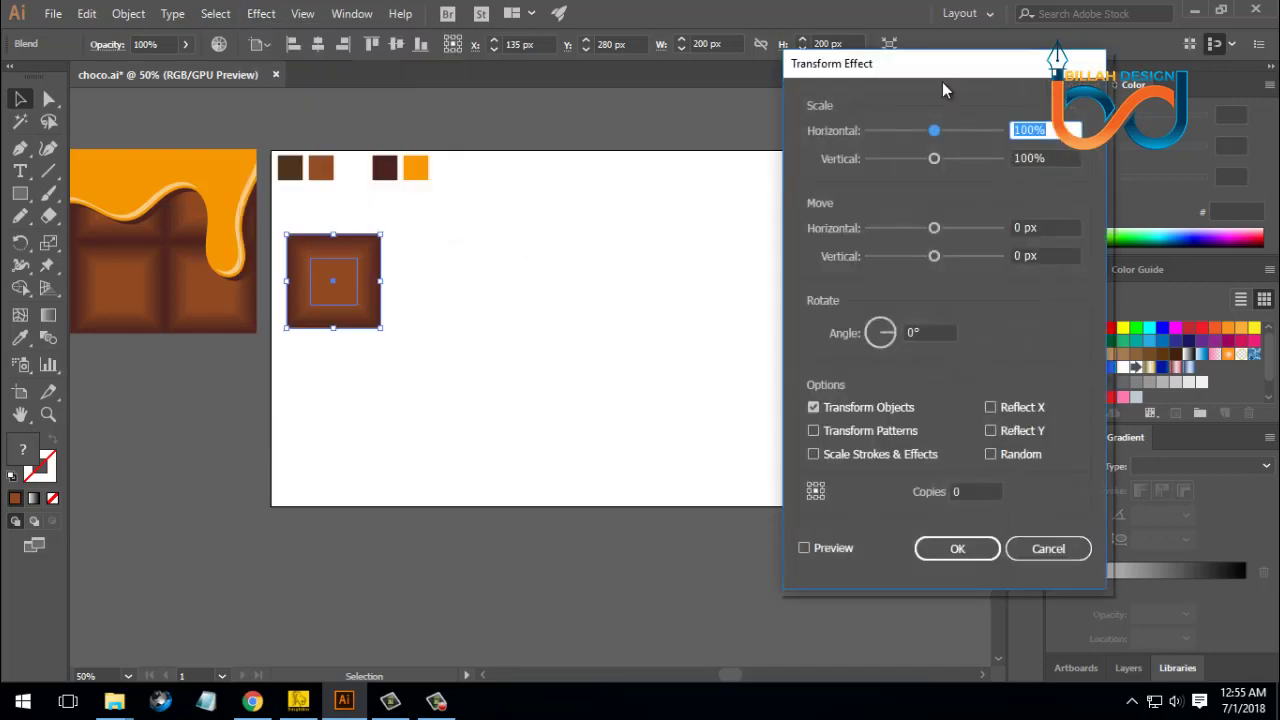
pyautogui.moveTo(932, 72); pyautogui.dragTo(897, 72)
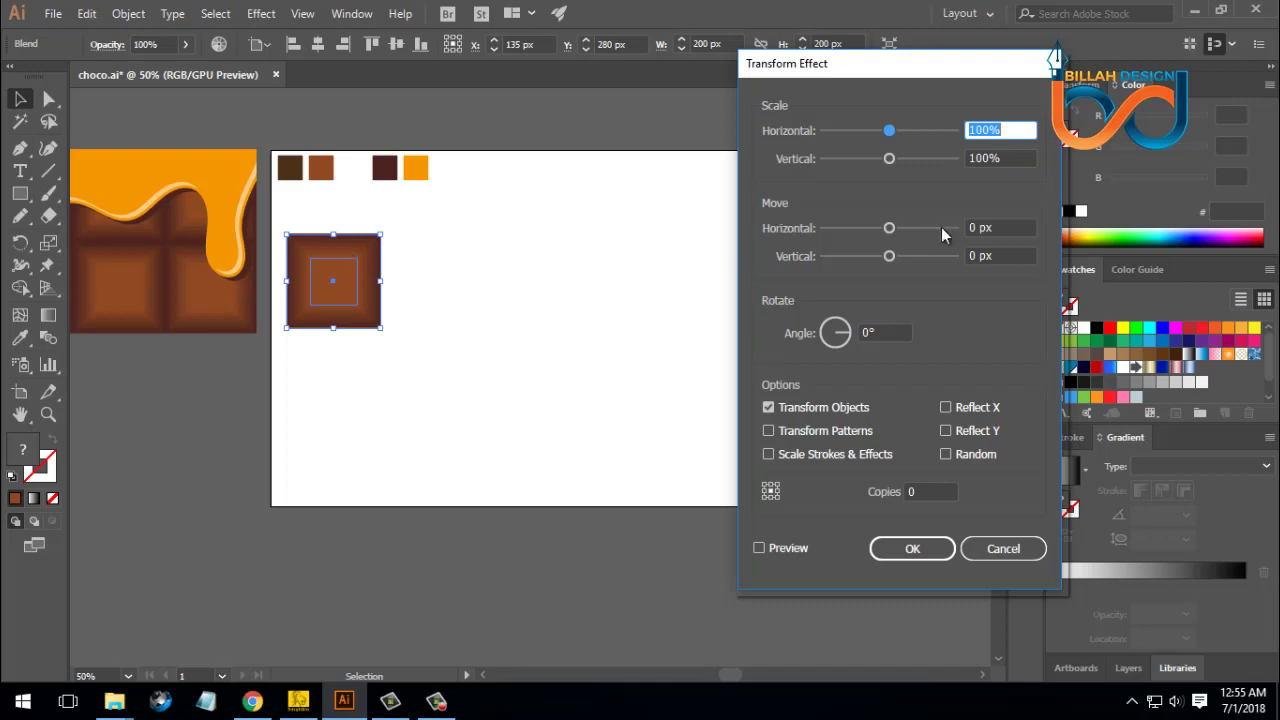
pyautogui.click(1001, 227)
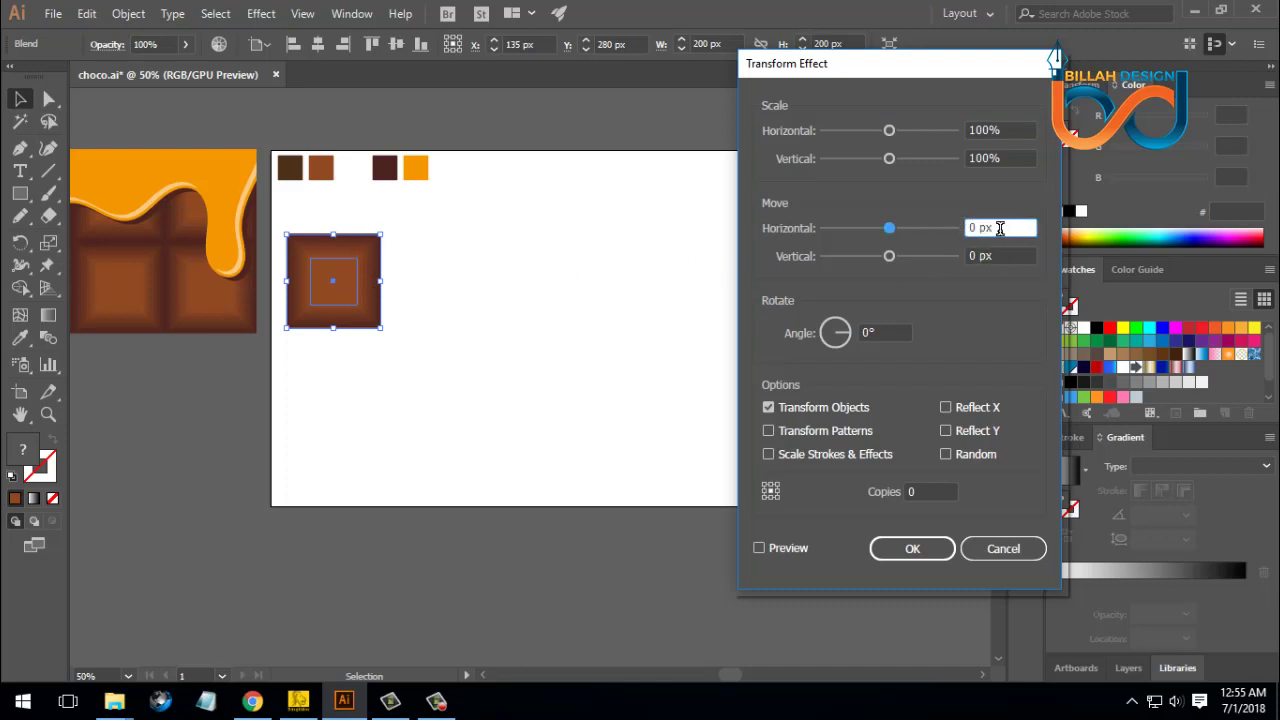
pyautogui.write('200')
# Step: Set the Transform effect to 4 copies with preview on, and apply it to form the chocolate row
pyautogui.click(921, 491)
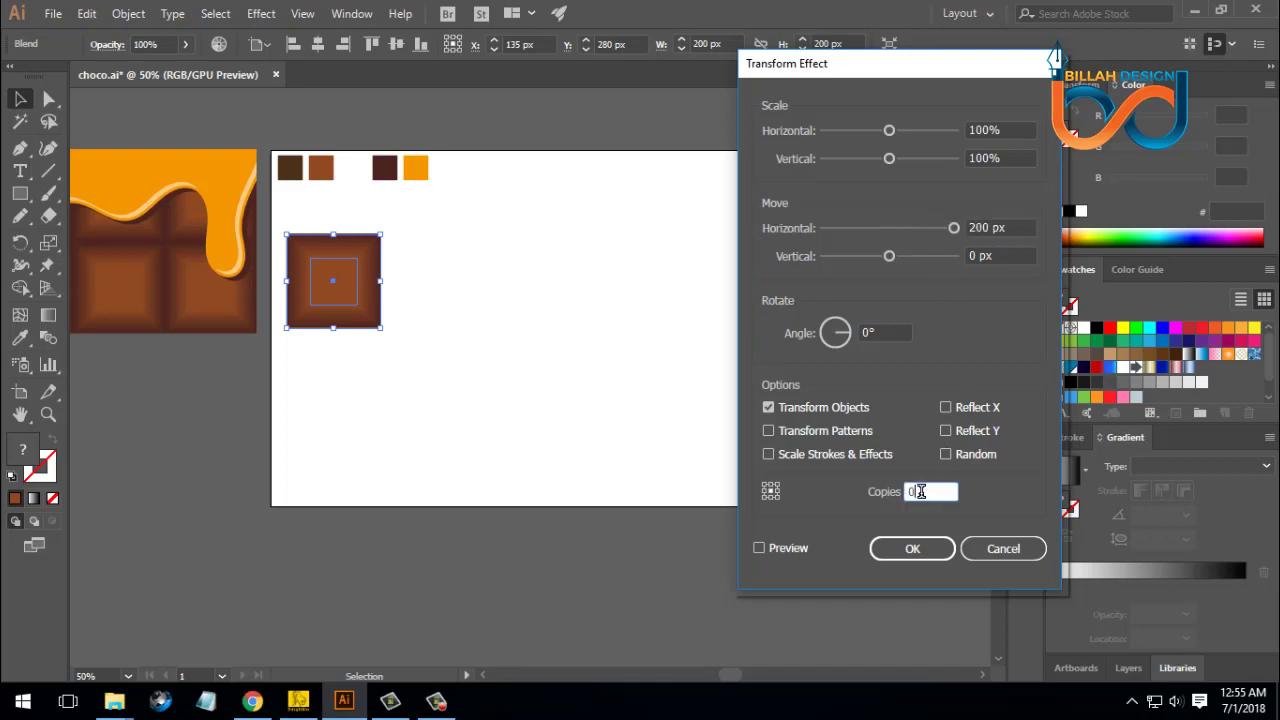
pyautogui.doubleClick(916, 491)
pyautogui.click(762, 546)
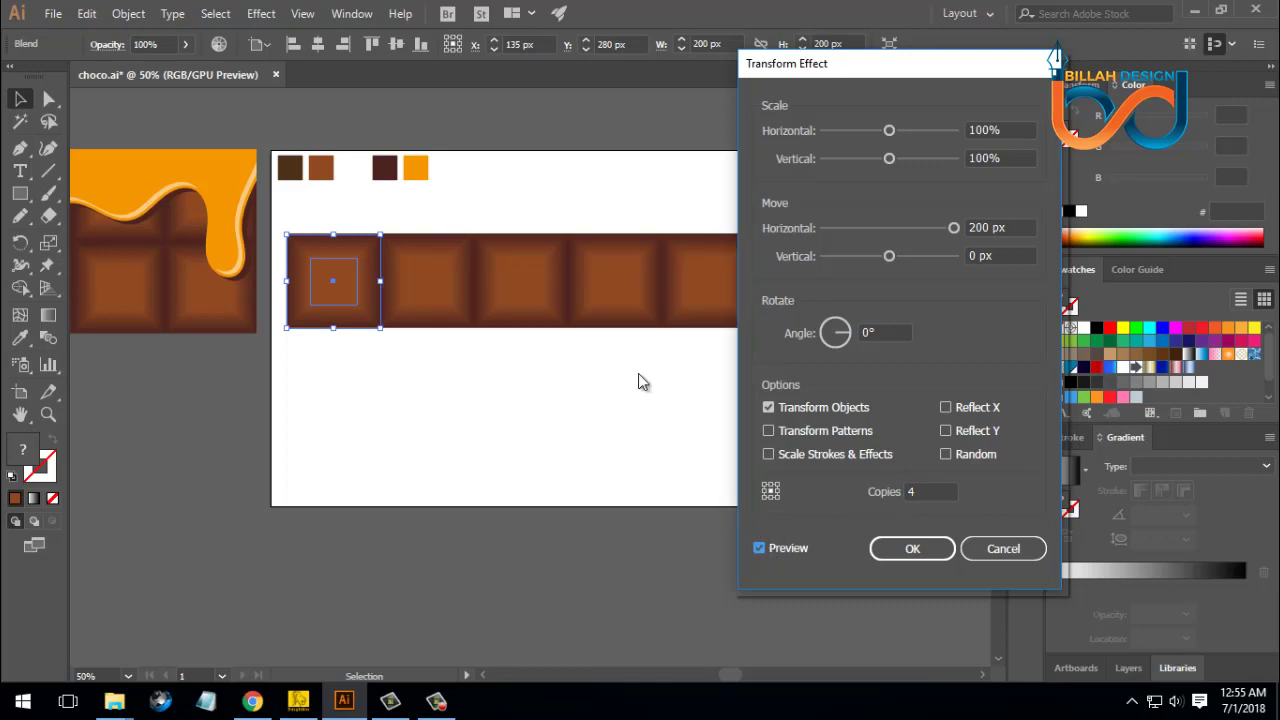
pyautogui.moveTo(861, 64); pyautogui.dragTo(982, 48)
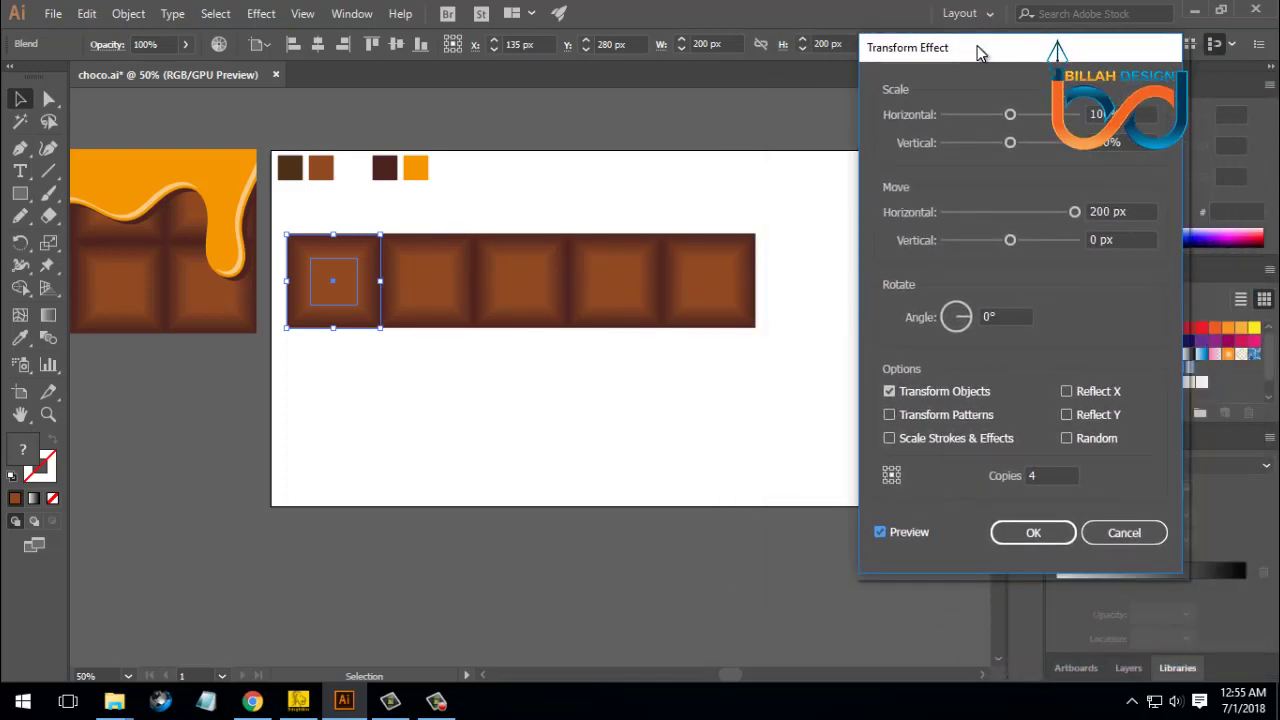
pyautogui.click(1051, 531)
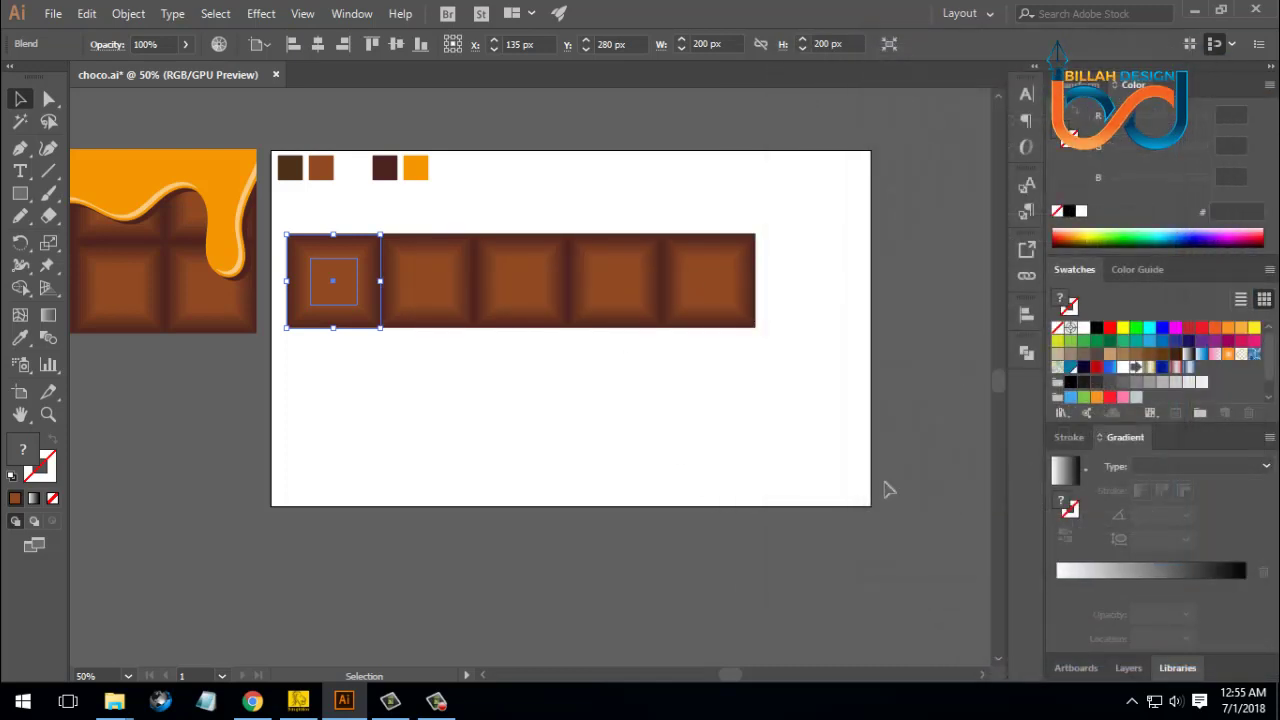
pyautogui.click(626, 430)
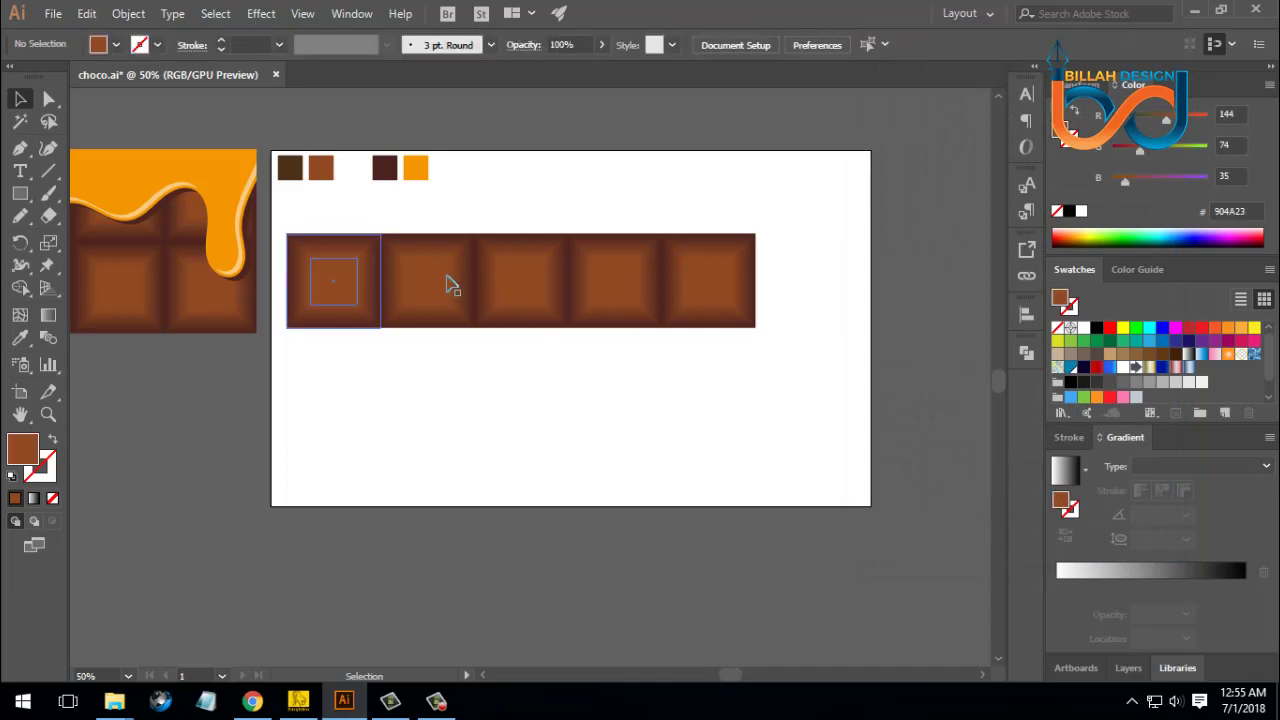
# Step: Move the chocolate row 74 px horizontally to the right
pyautogui.moveTo(458, 284); pyautogui.dragTo(478, 290)
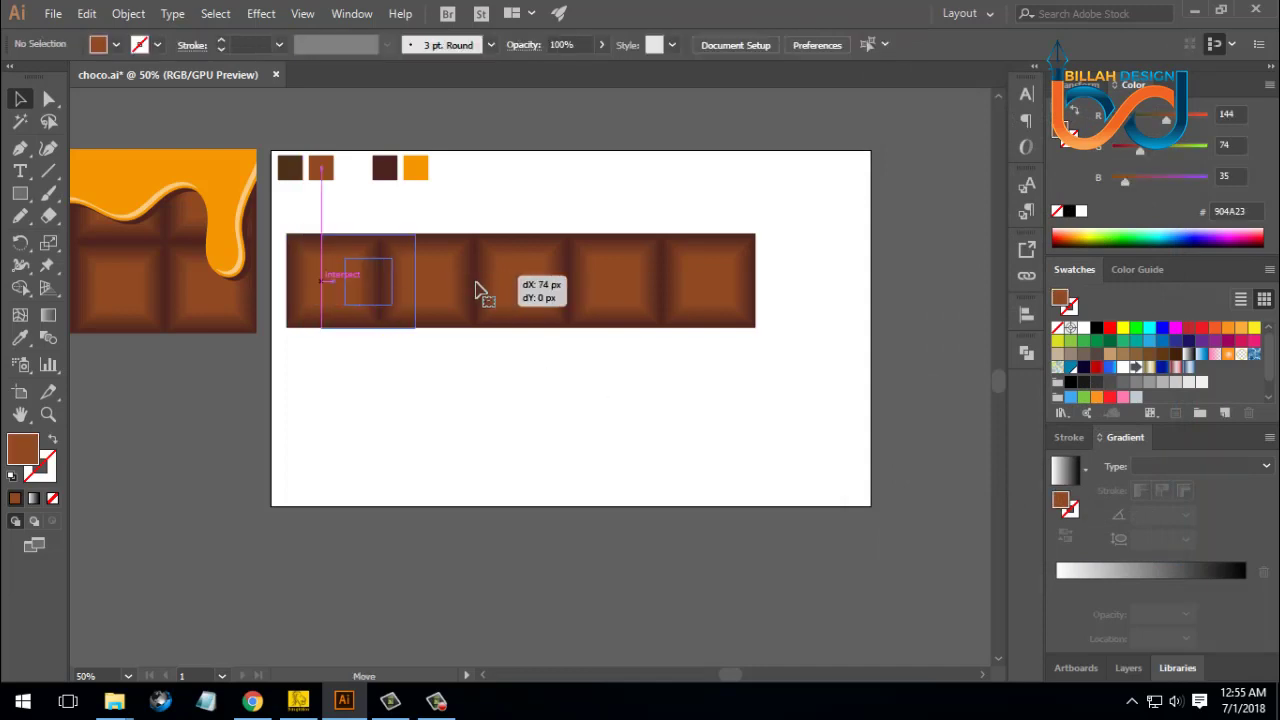
pyautogui.click(368, 264)
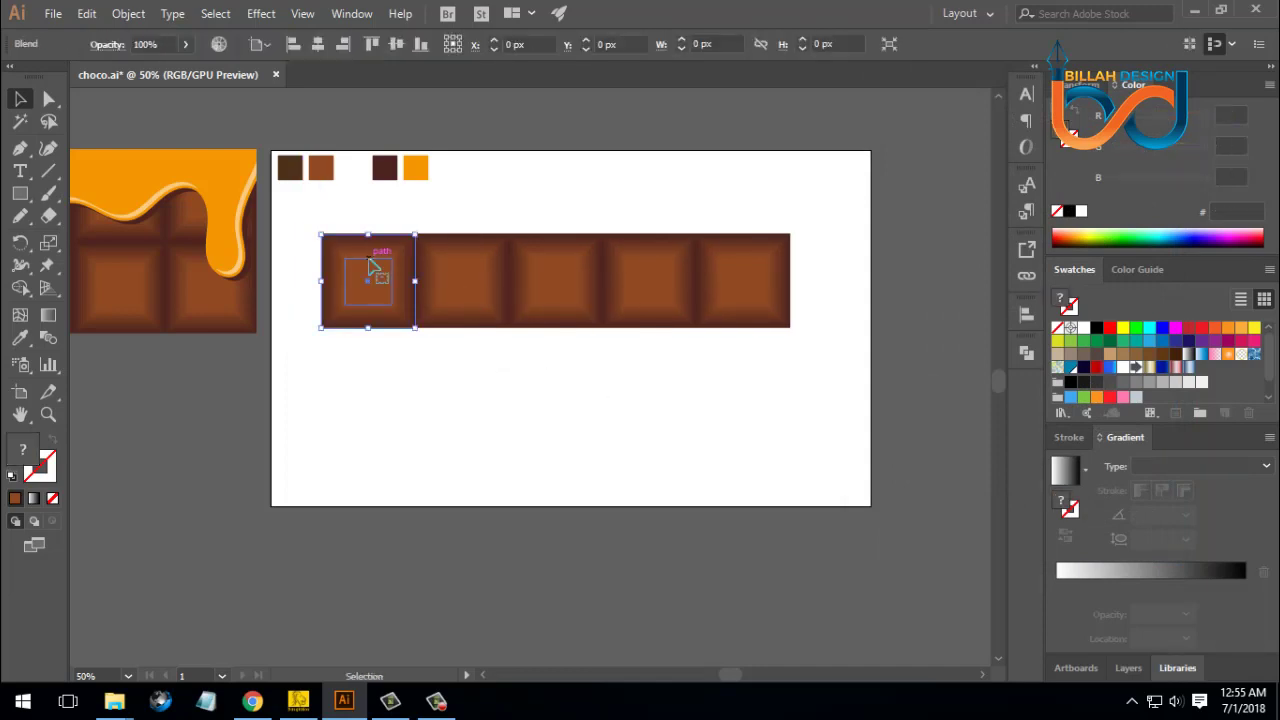
pyautogui.click(717, 360)
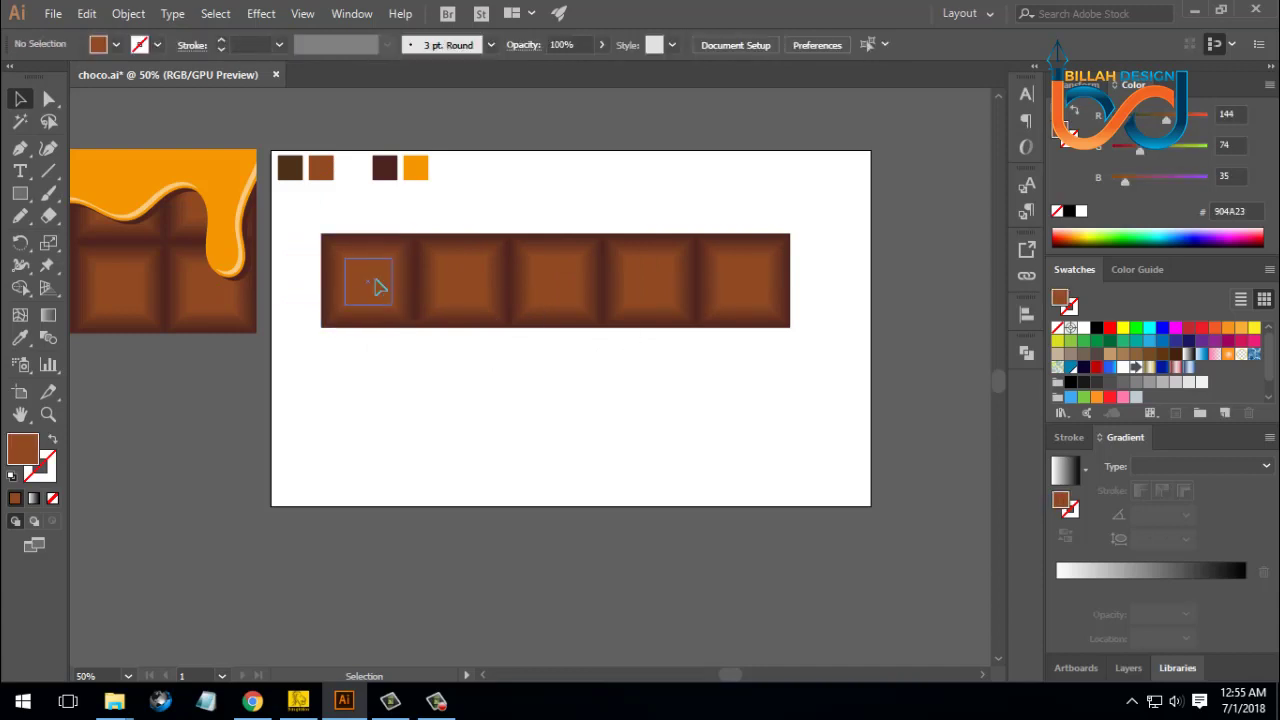
# Step: Display the chocolate row's Appearance attributes and check the settings of its Transform effect without changing them
pyautogui.click(379, 287)
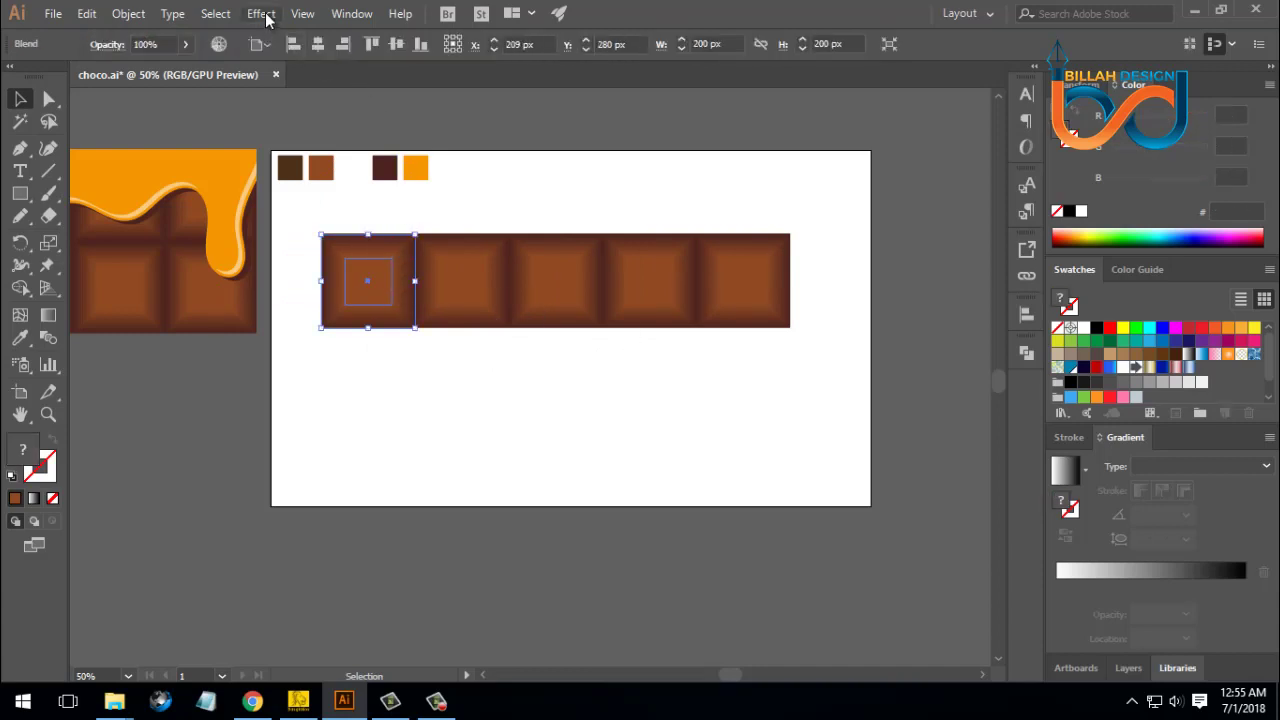
pyautogui.click(350, 14)
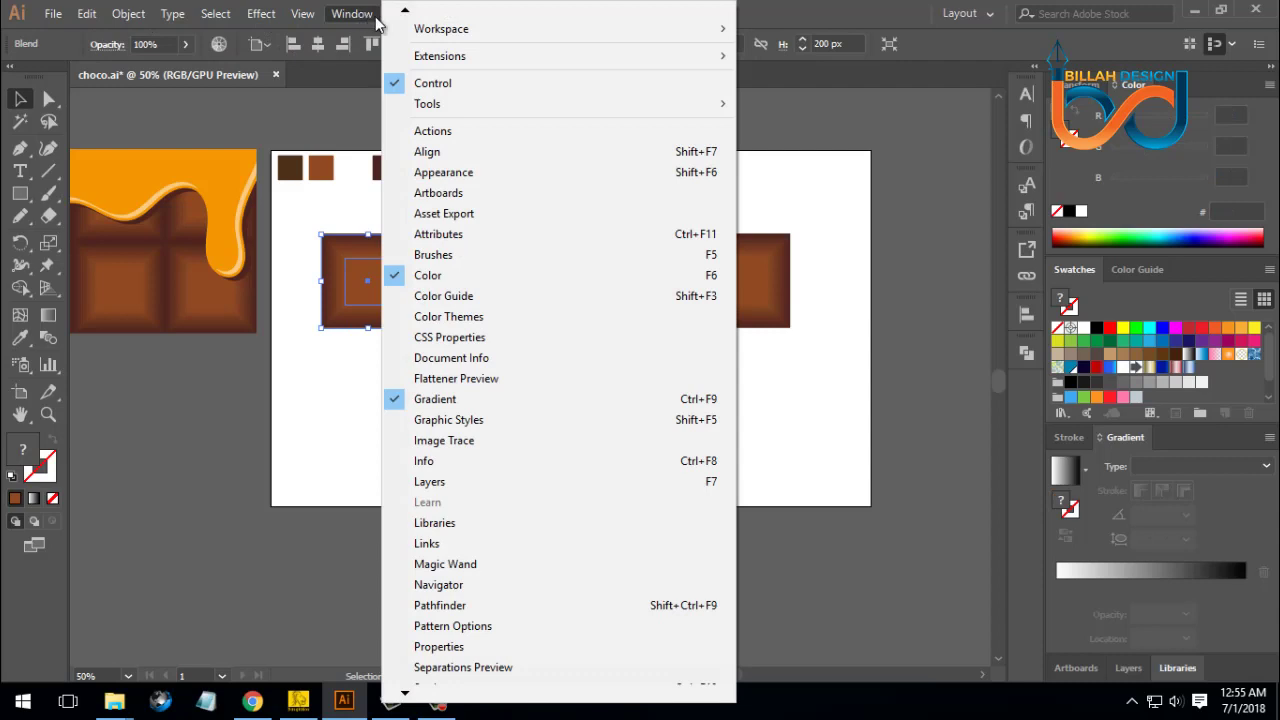
pyautogui.click(468, 176)
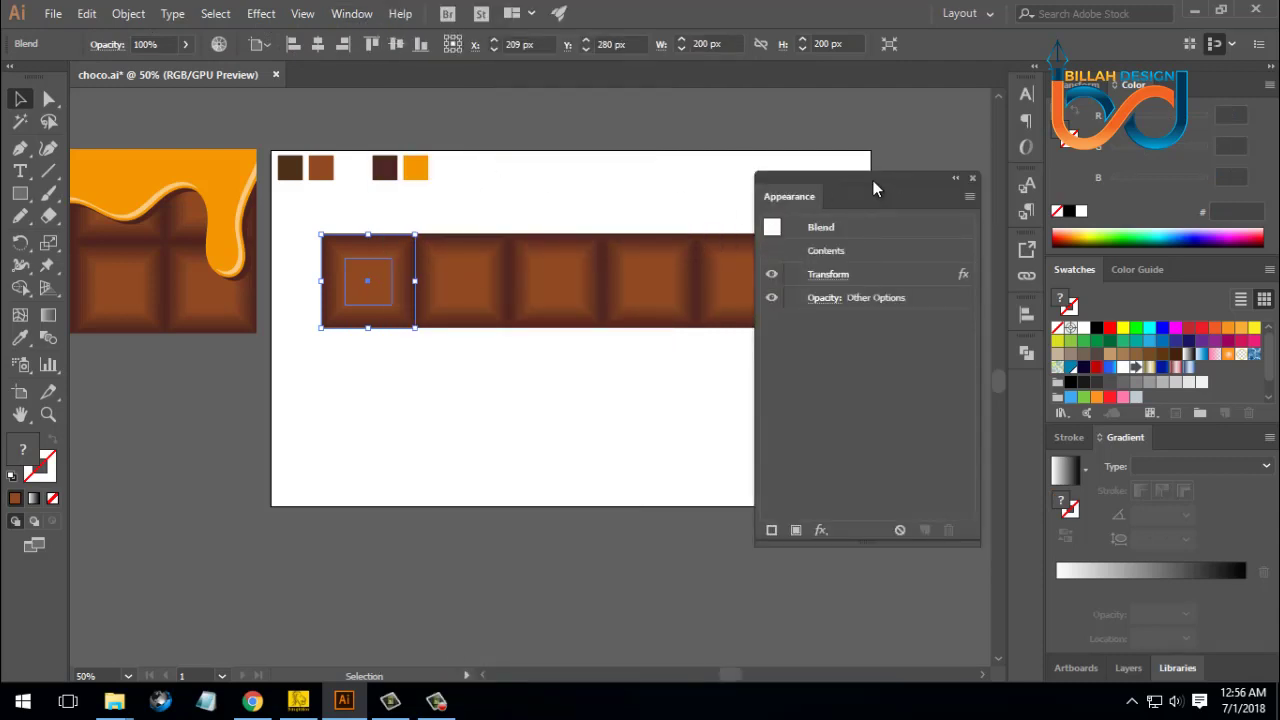
pyautogui.moveTo(873, 180); pyautogui.dragTo(944, 158)
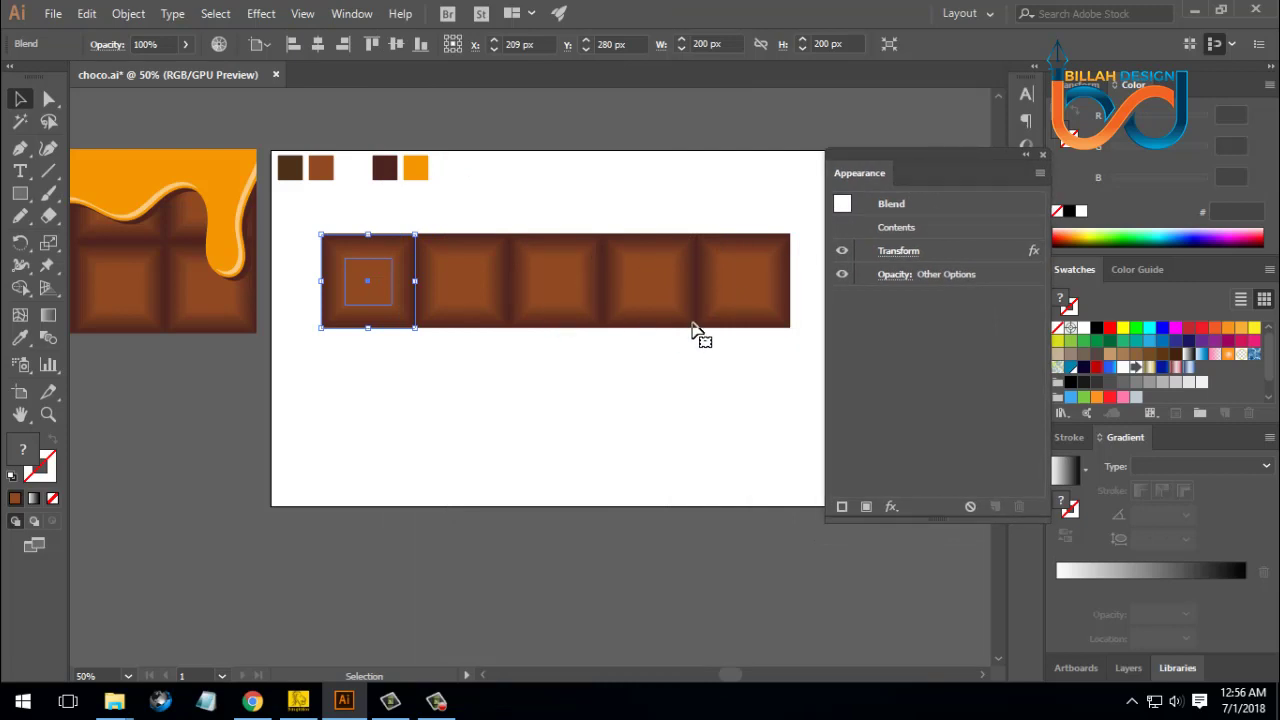
pyautogui.click(898, 253)
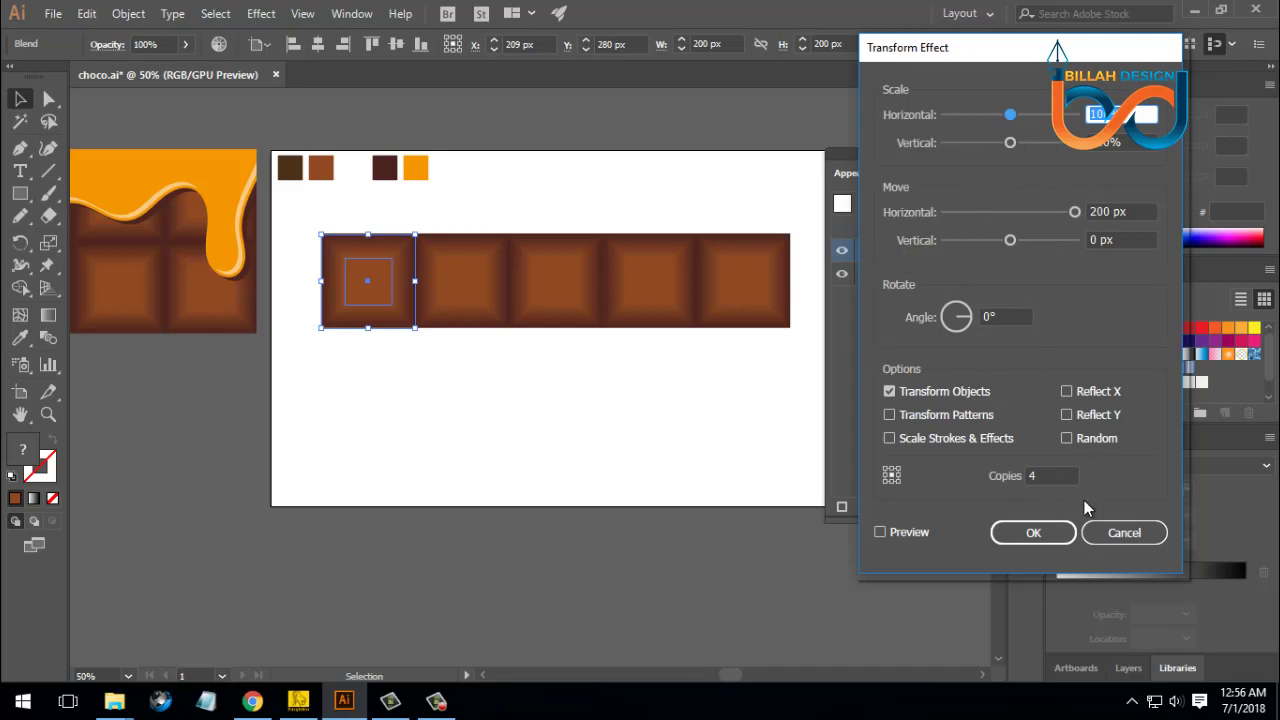
pyautogui.click(1102, 532)
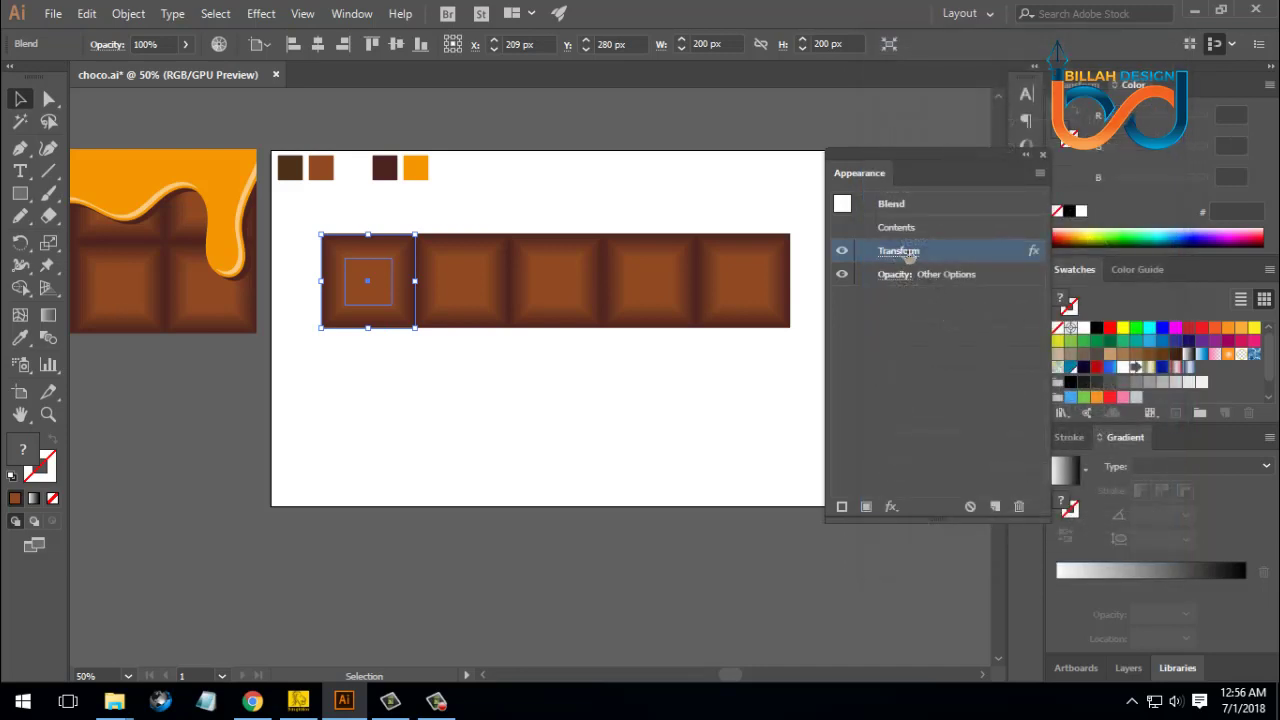
# Step: Duplicate the Transform effect in the row's appearance and dock the Appearance attributes beside the colour controls
pyautogui.click(994, 507)
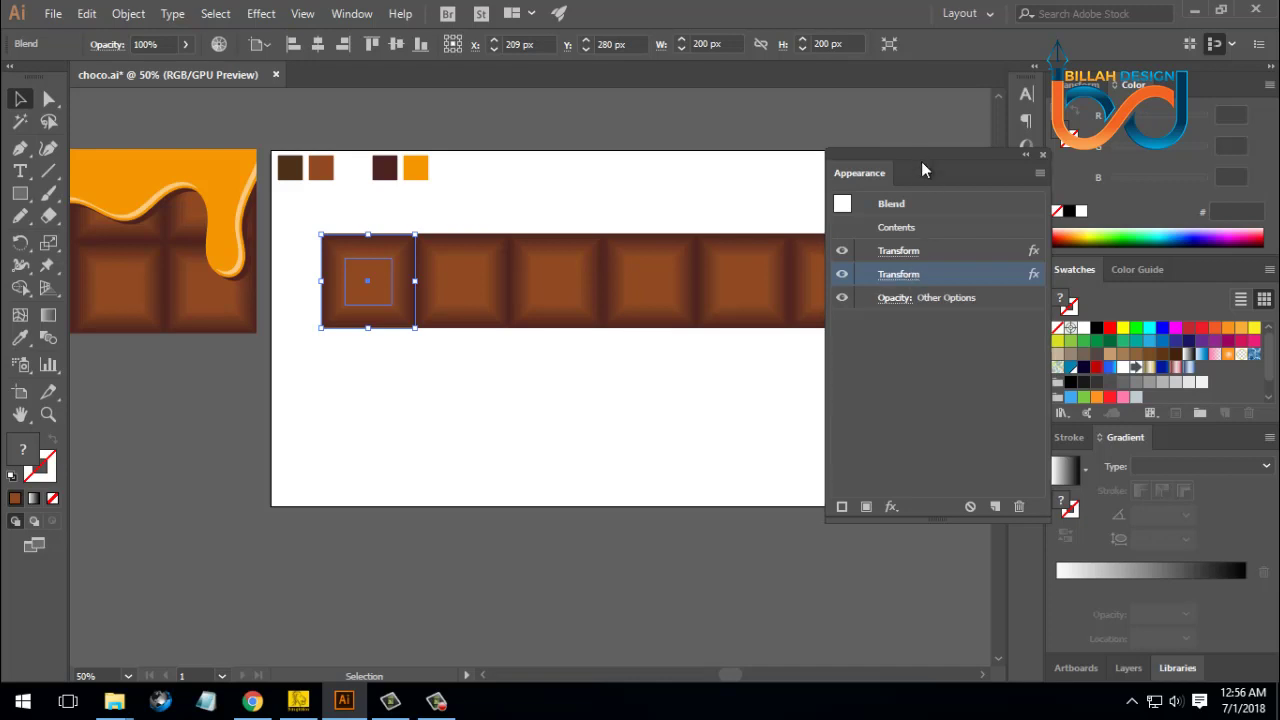
pyautogui.moveTo(922, 166); pyautogui.dragTo(1040, 245)
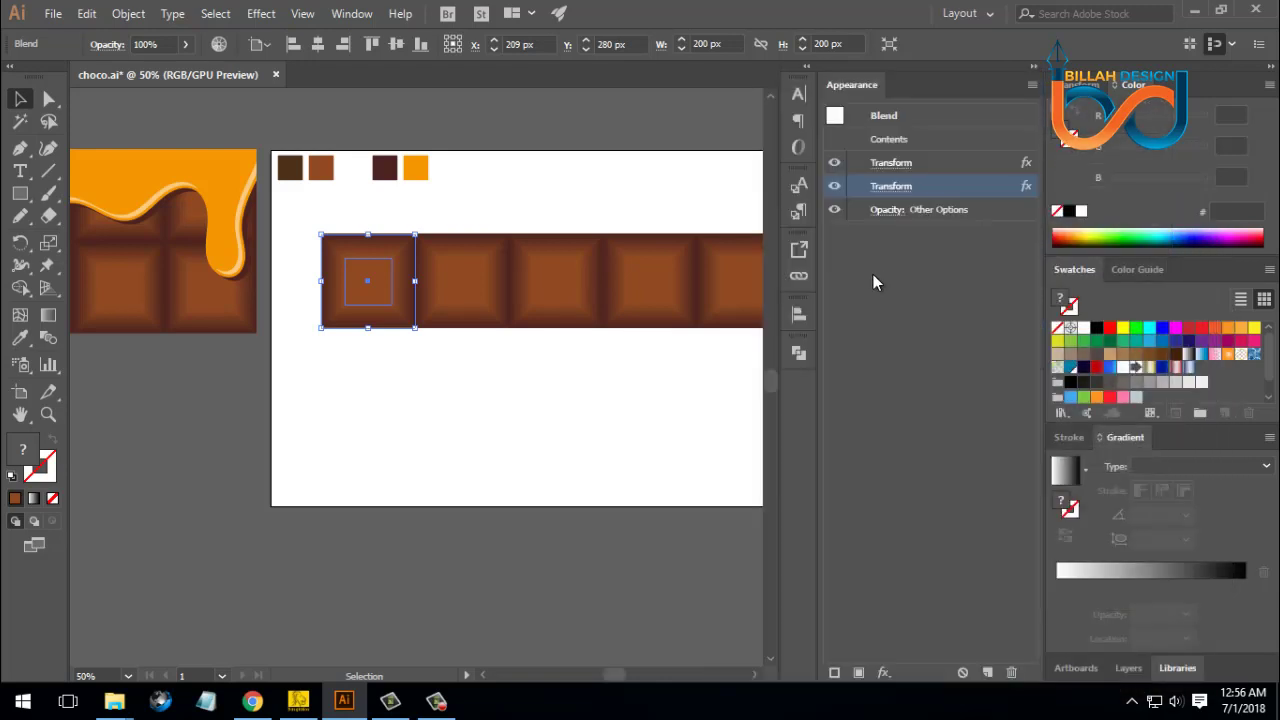
# Step: Float the Appearance attributes and set the duplicated Transform effect to 0 px horizontal, 200 px vertical and 1 copy, with preview on
pyautogui.moveTo(849, 84); pyautogui.dragTo(544, 173)
pyautogui.moveTo(632, 168); pyautogui.dragTo(961, 137)
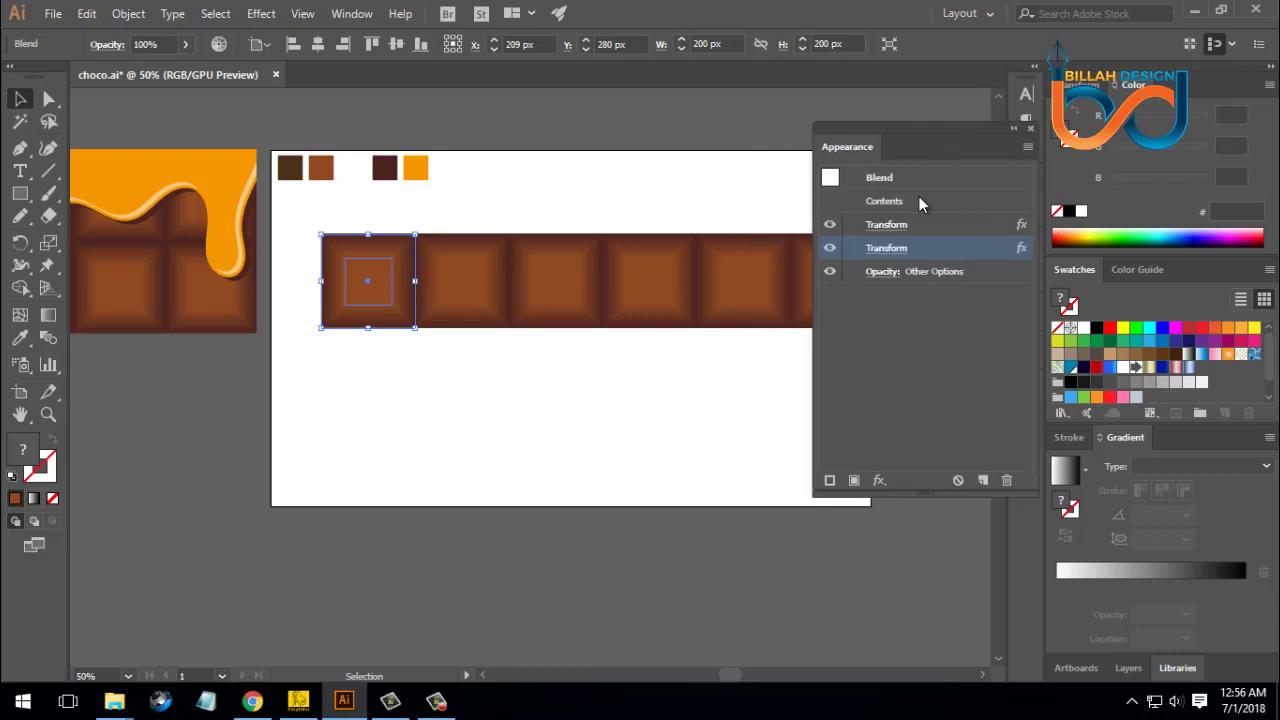
pyautogui.click(895, 249)
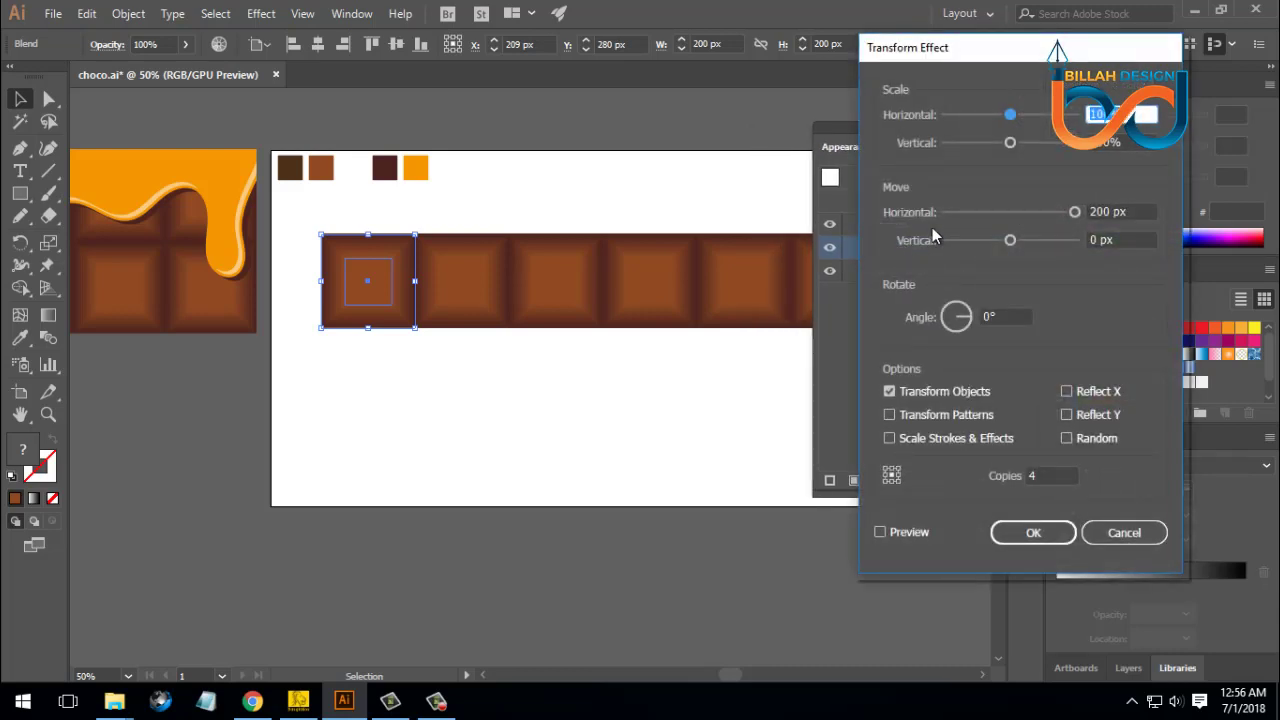
pyautogui.moveTo(989, 53); pyautogui.dragTo(985, 43)
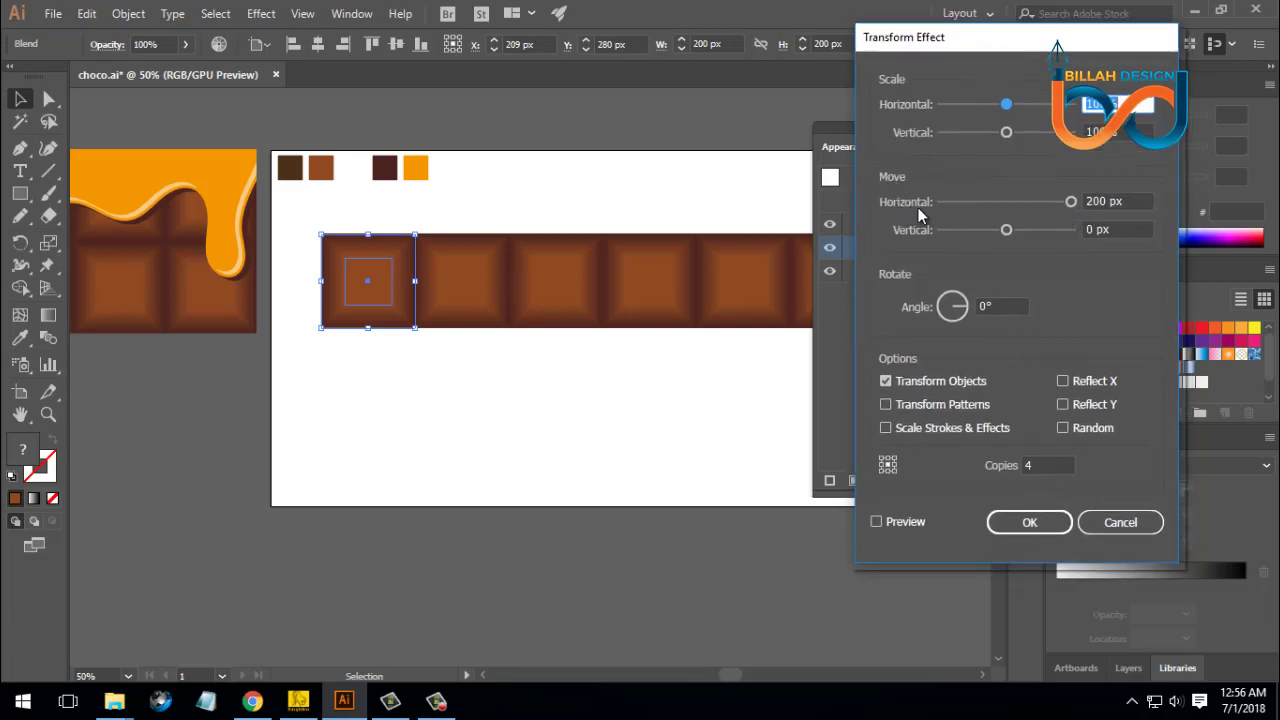
pyautogui.doubleClick(1130, 202)
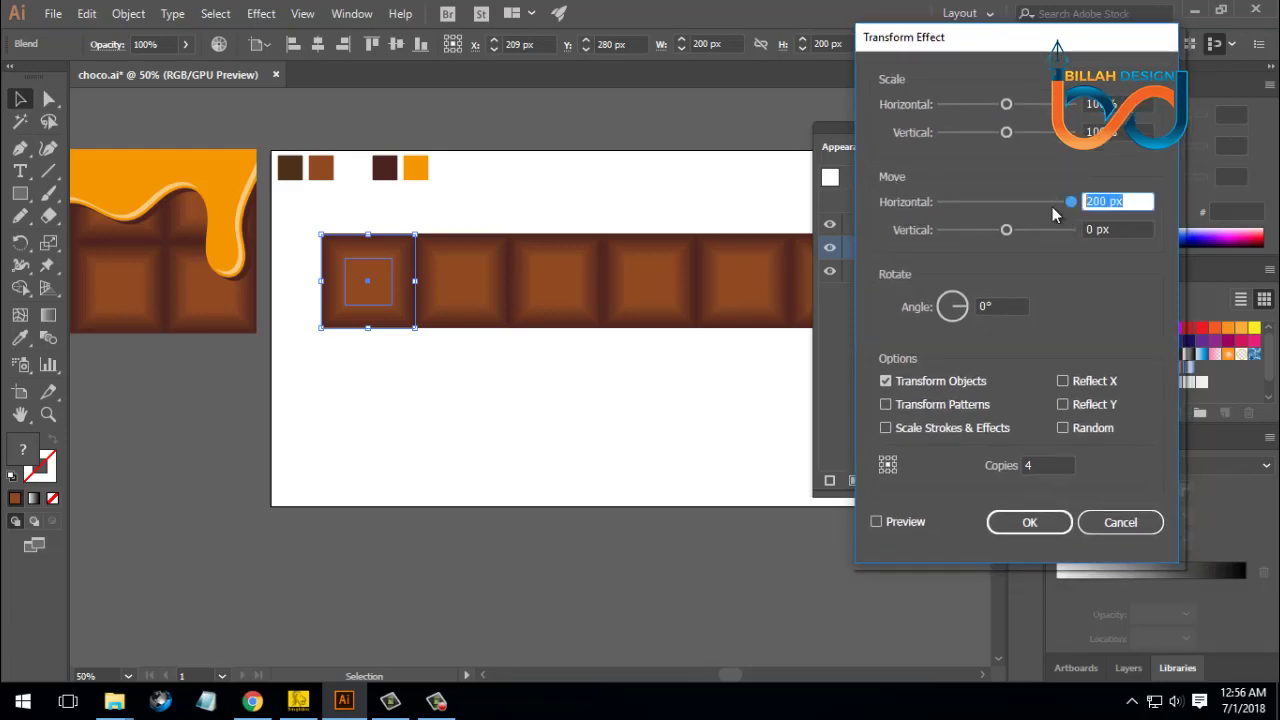
pyautogui.write('0')
pyautogui.doubleClick(1096, 229)
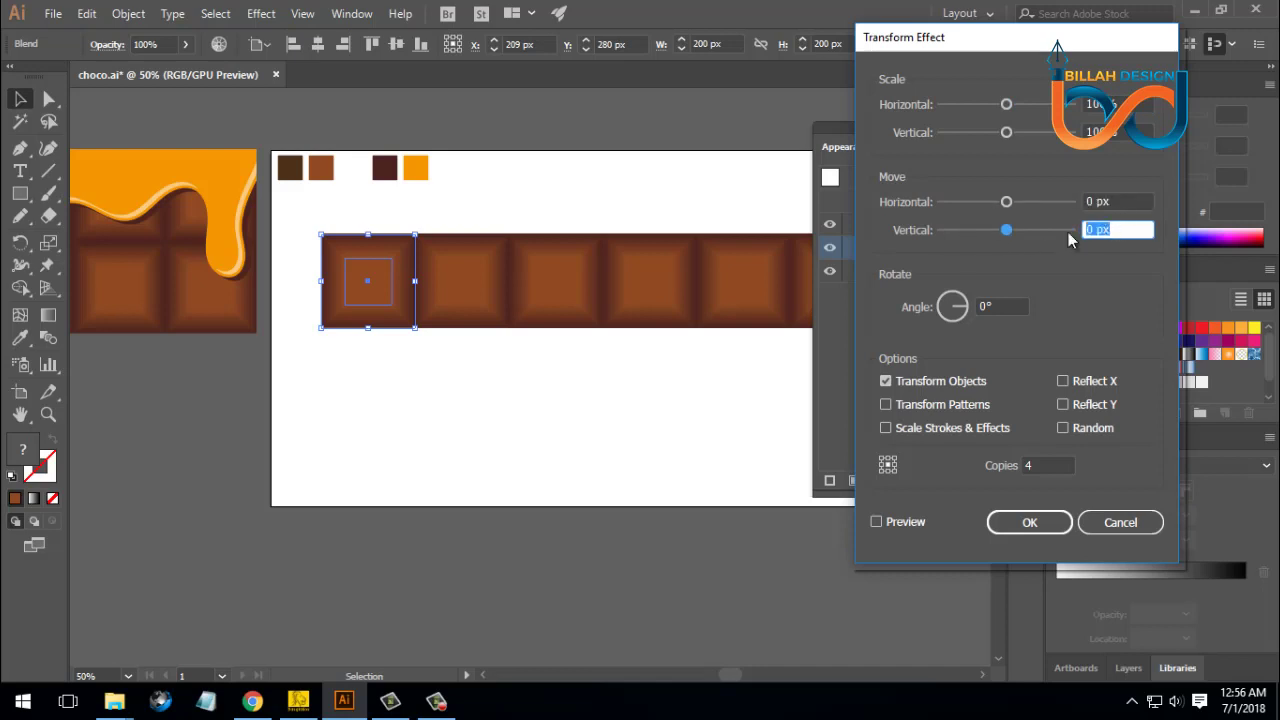
pyautogui.write('200')
pyautogui.doubleClick(1046, 465)
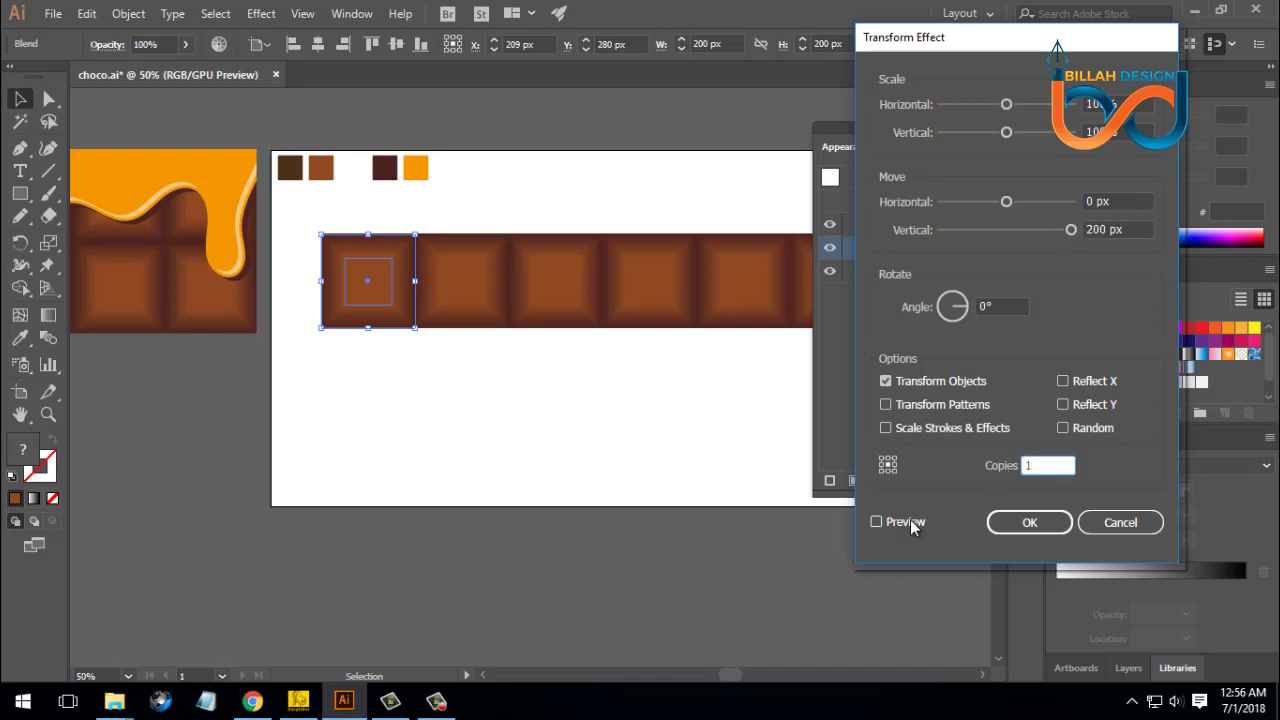
pyautogui.click(880, 522)
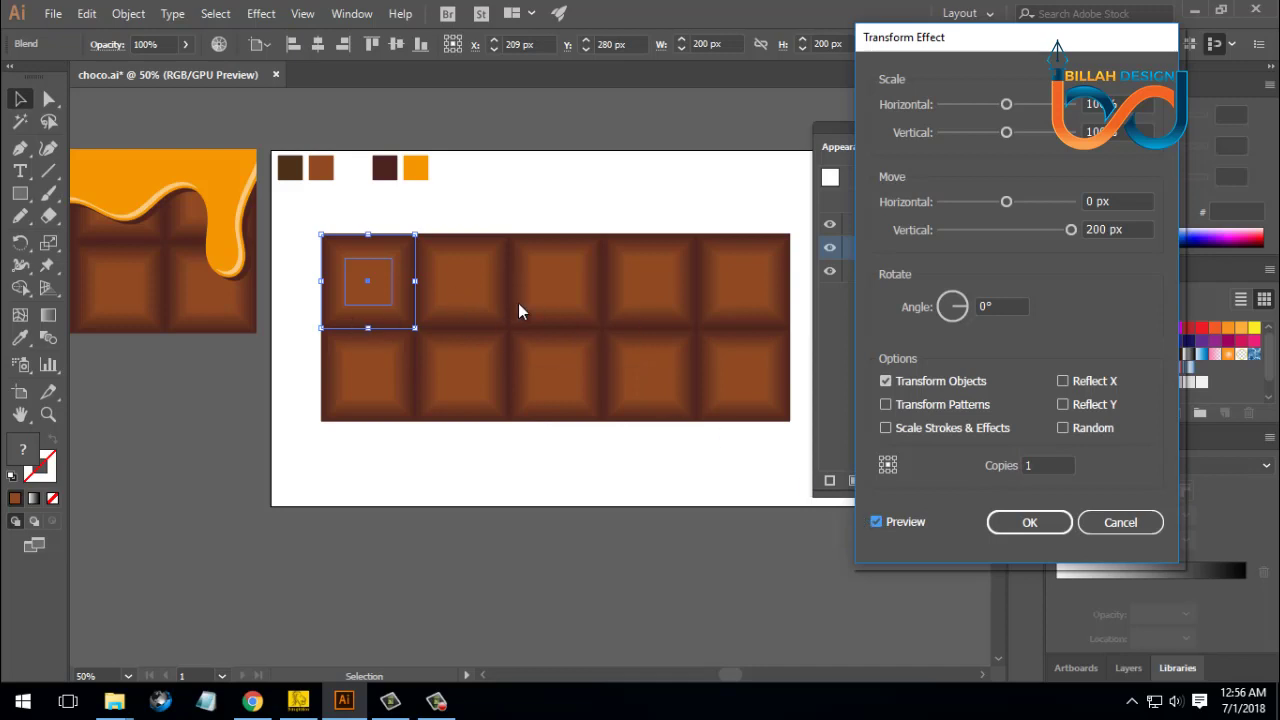
# Step: Try higher copy counts for the vertical Transform effect, return to 1 copy and apply it to form two chocolate rows
pyautogui.click(1030, 468)
pyautogui.write('1')
pyautogui.press('Up')
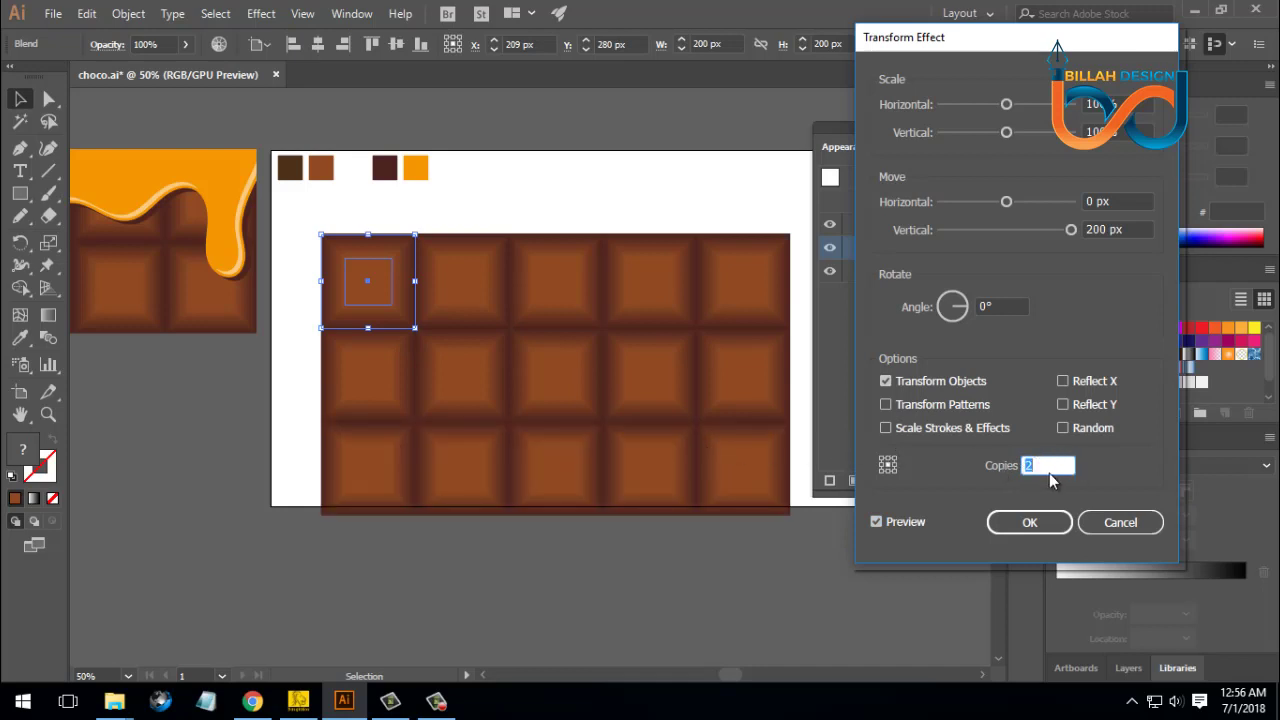
pyautogui.press('Up')
pyautogui.press('Up')
pyautogui.press('Down')
pyautogui.press('Down')
pyautogui.press('Down')
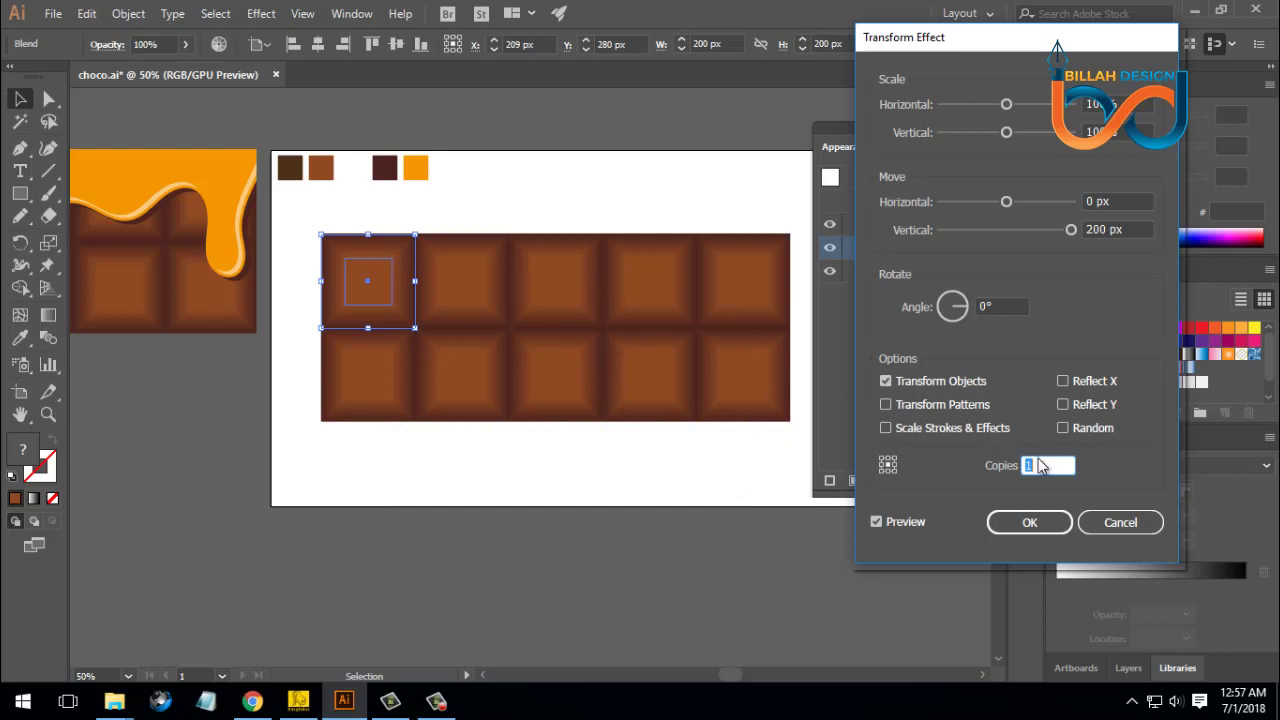
pyautogui.click(1043, 526)
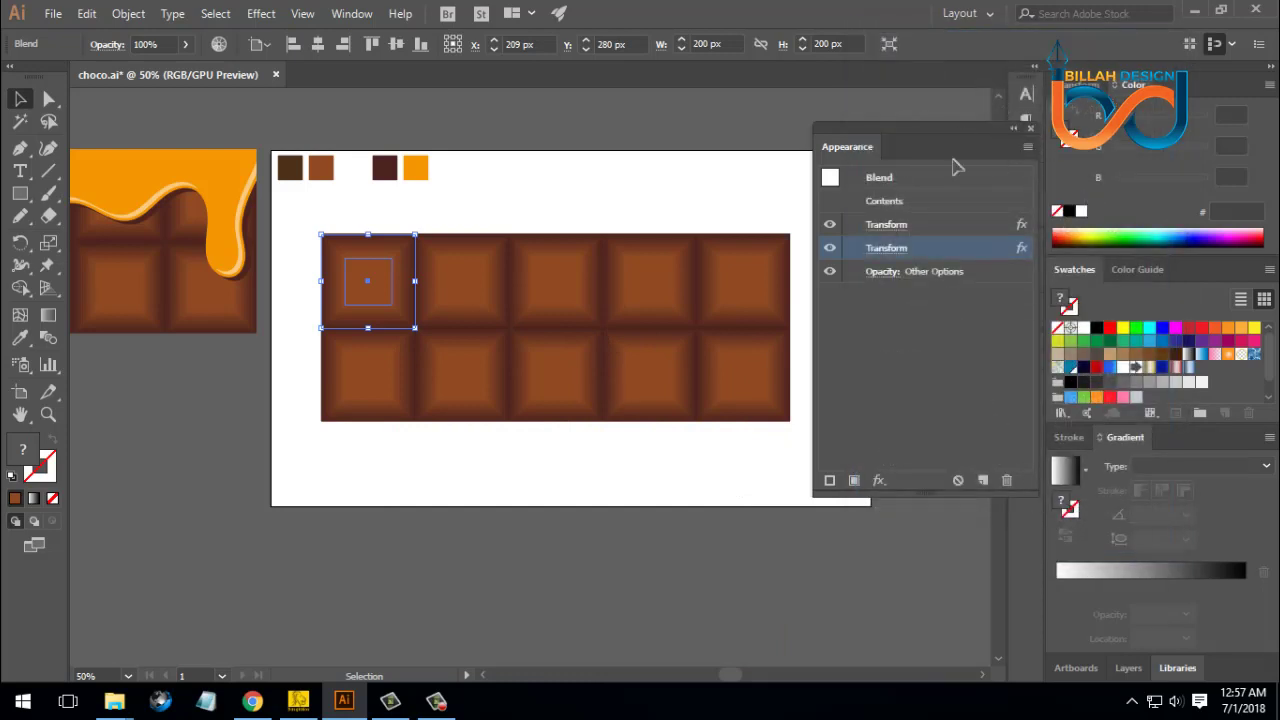
# Step: Move the two-row chocolate bar to the middle of the artboard, its source piece at X 285 px, Y 320 px
pyautogui.click(837, 283)
pyautogui.moveTo(570, 276)
pyautogui.mouseDown()
pyautogui.moveTo(626, 267)
pyautogui.moveTo(569, 295)
pyautogui.mouseUp()
pyautogui.click(655, 540)
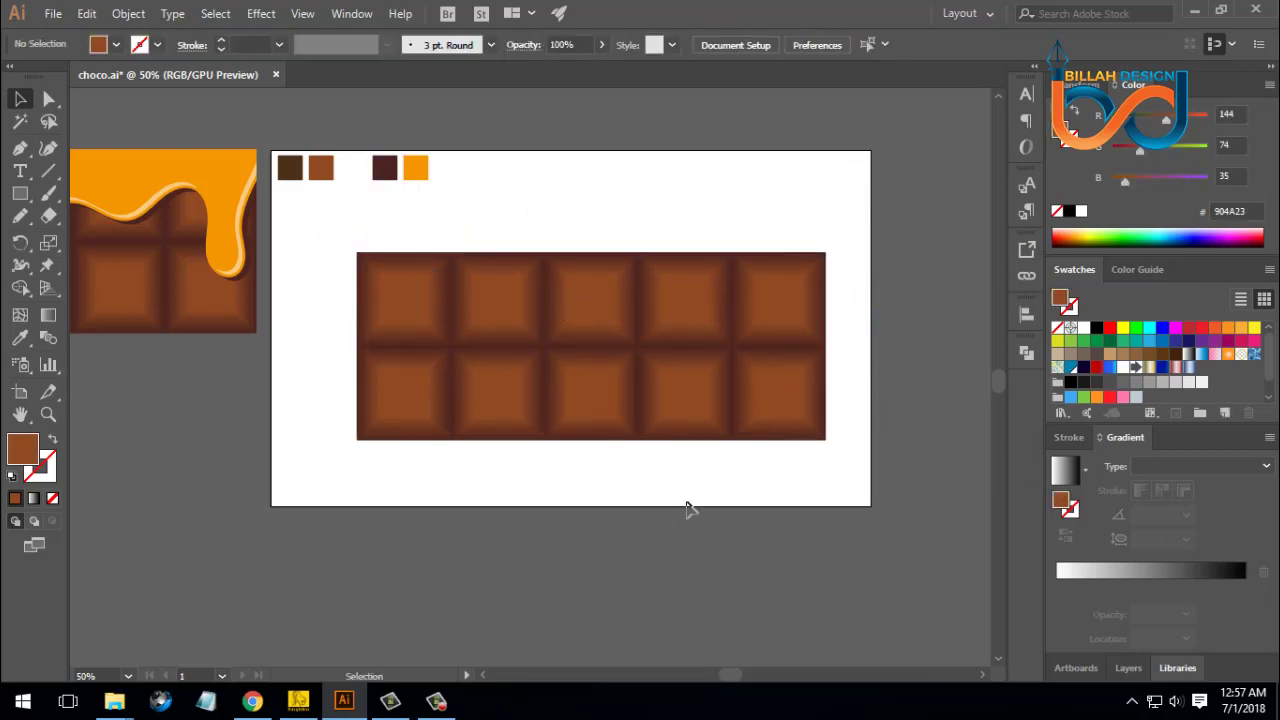
# Step: Try red values of 116 and 134 on the first piece's inner rectangle, and restore its brown from the reference swatch
pyautogui.click(416, 302)
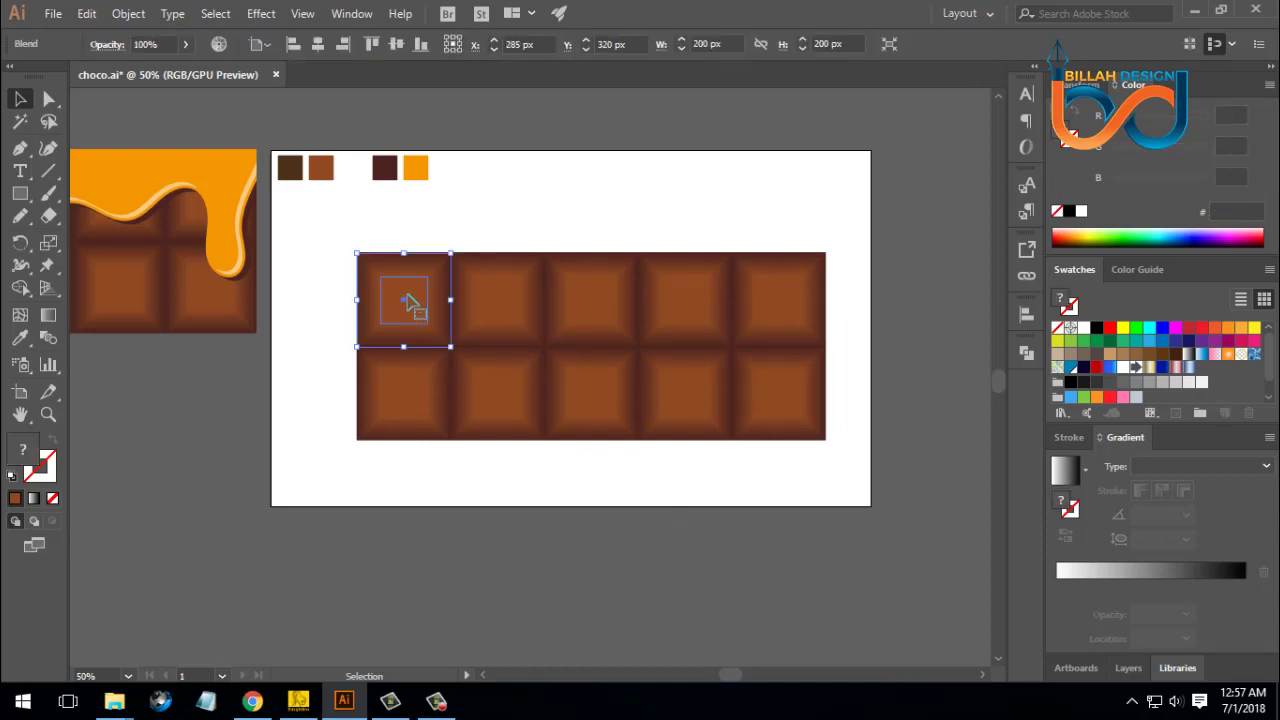
pyautogui.click(462, 229)
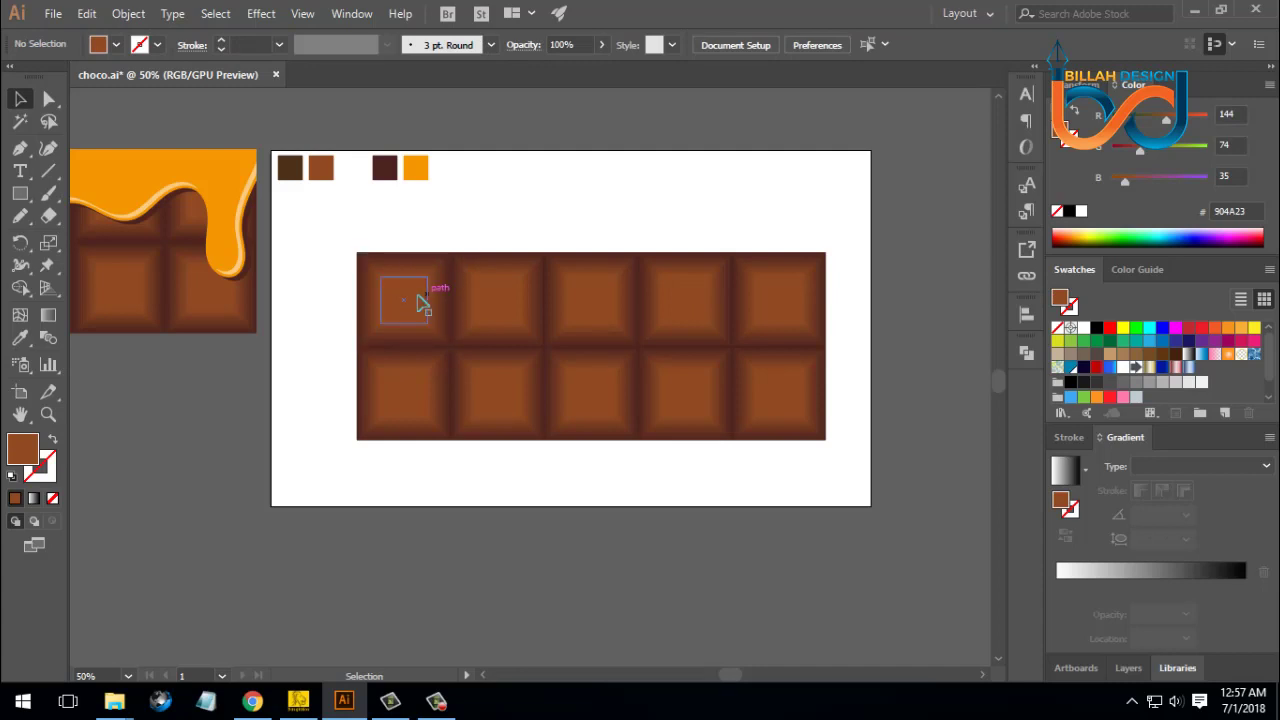
pyautogui.click(48, 99)
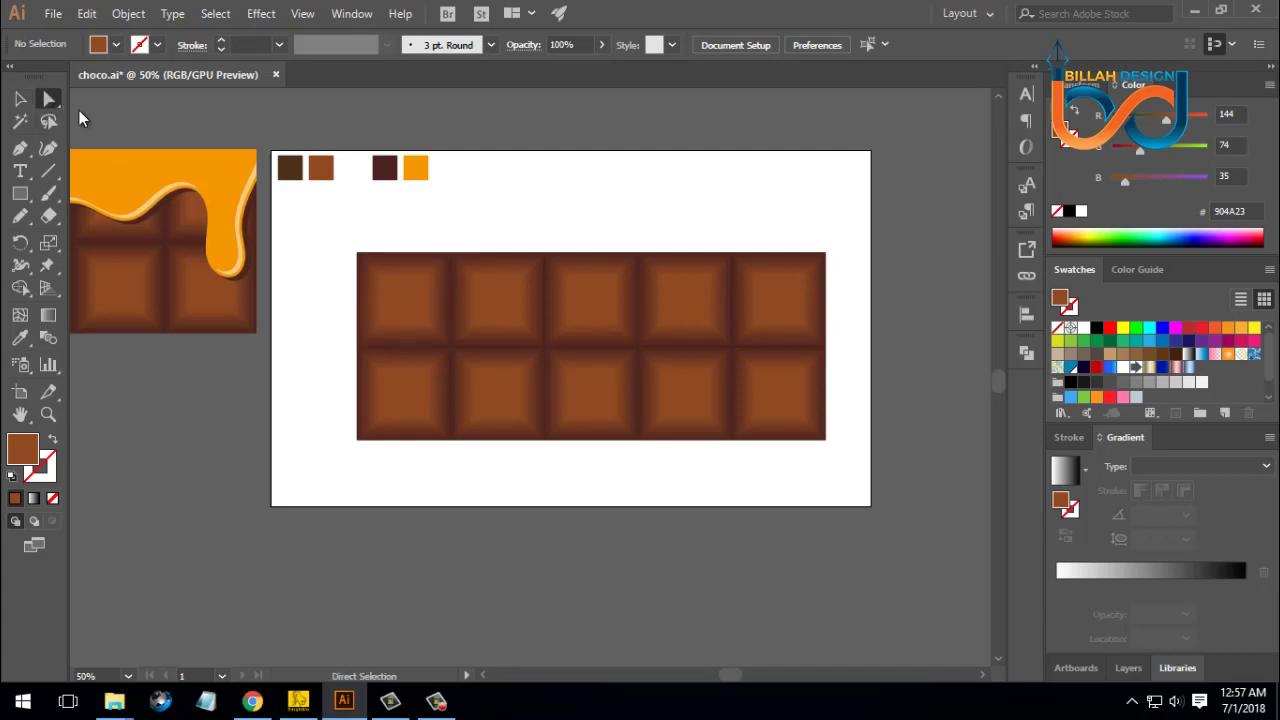
pyautogui.click(404, 302)
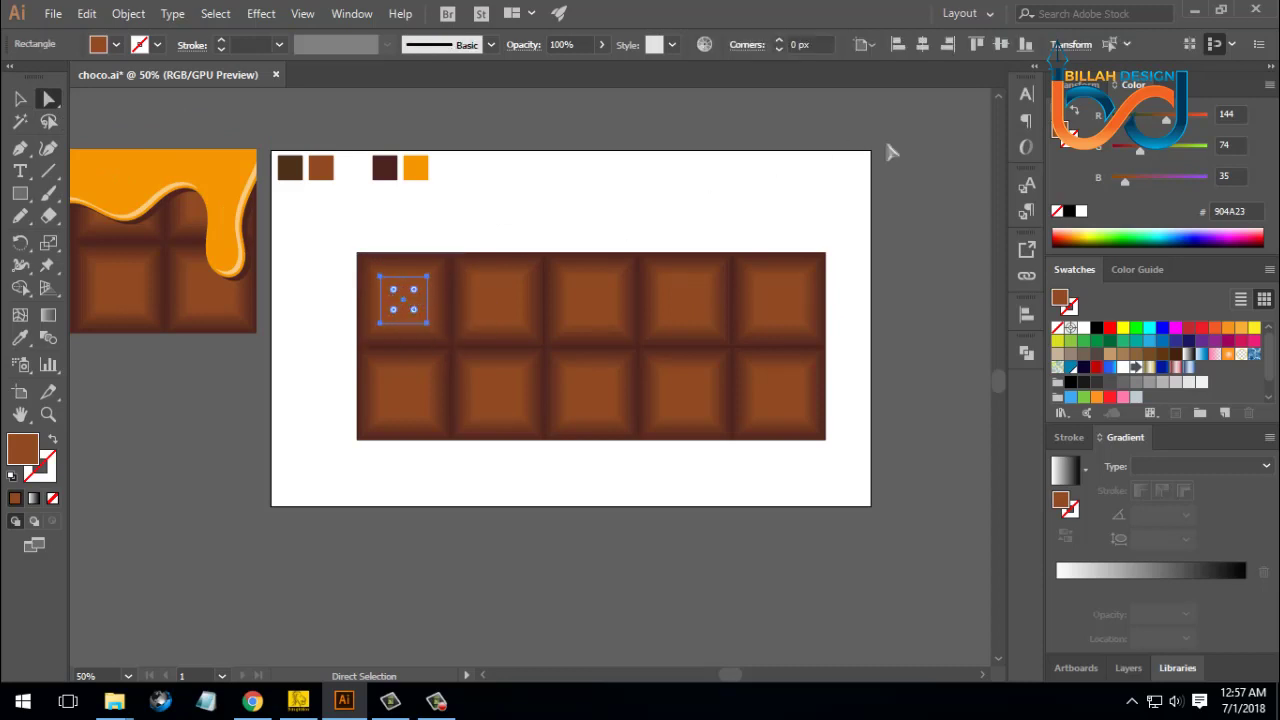
pyautogui.moveTo(1158, 120); pyautogui.dragTo(1156, 117)
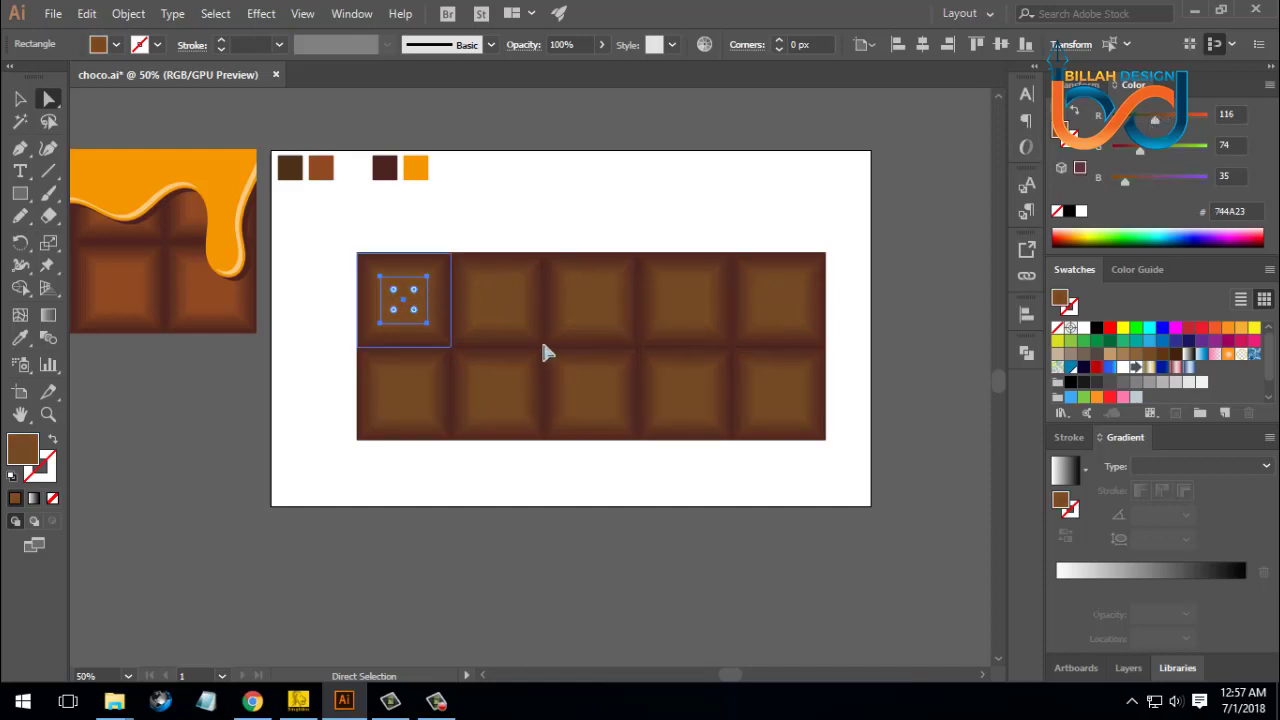
pyautogui.click(1163, 120)
pyautogui.click(20, 338)
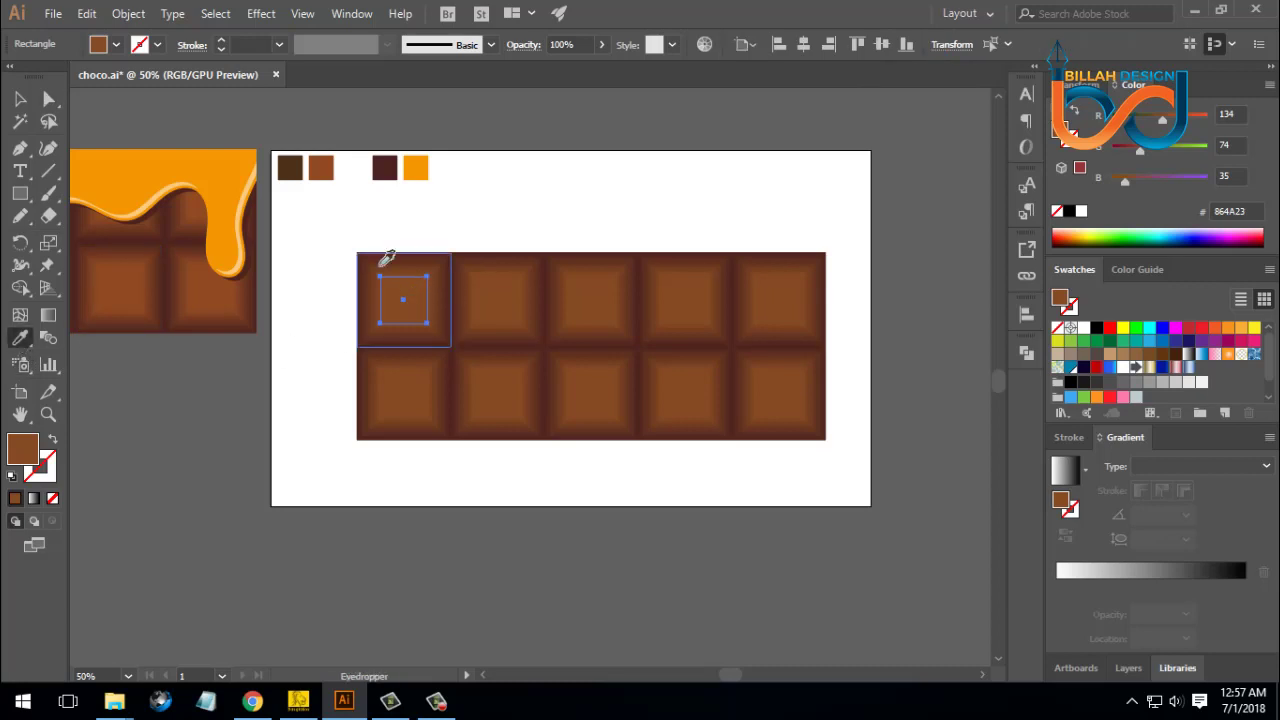
pyautogui.click(322, 173)
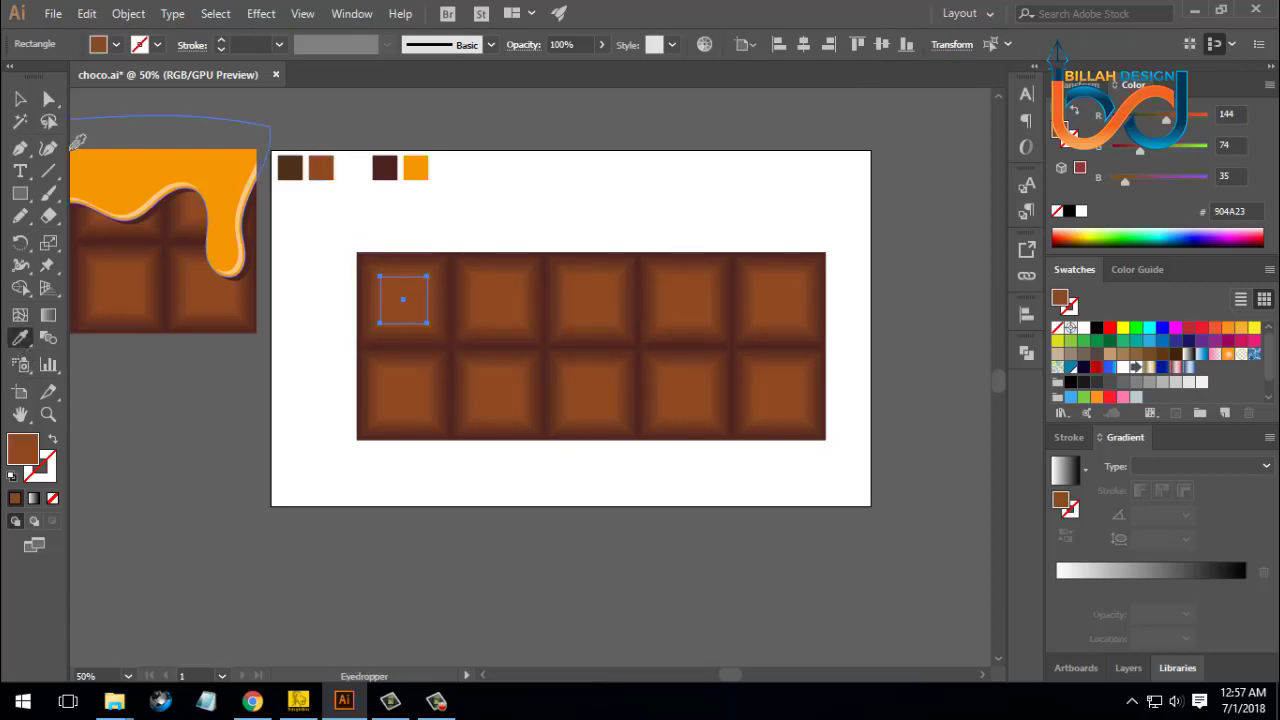
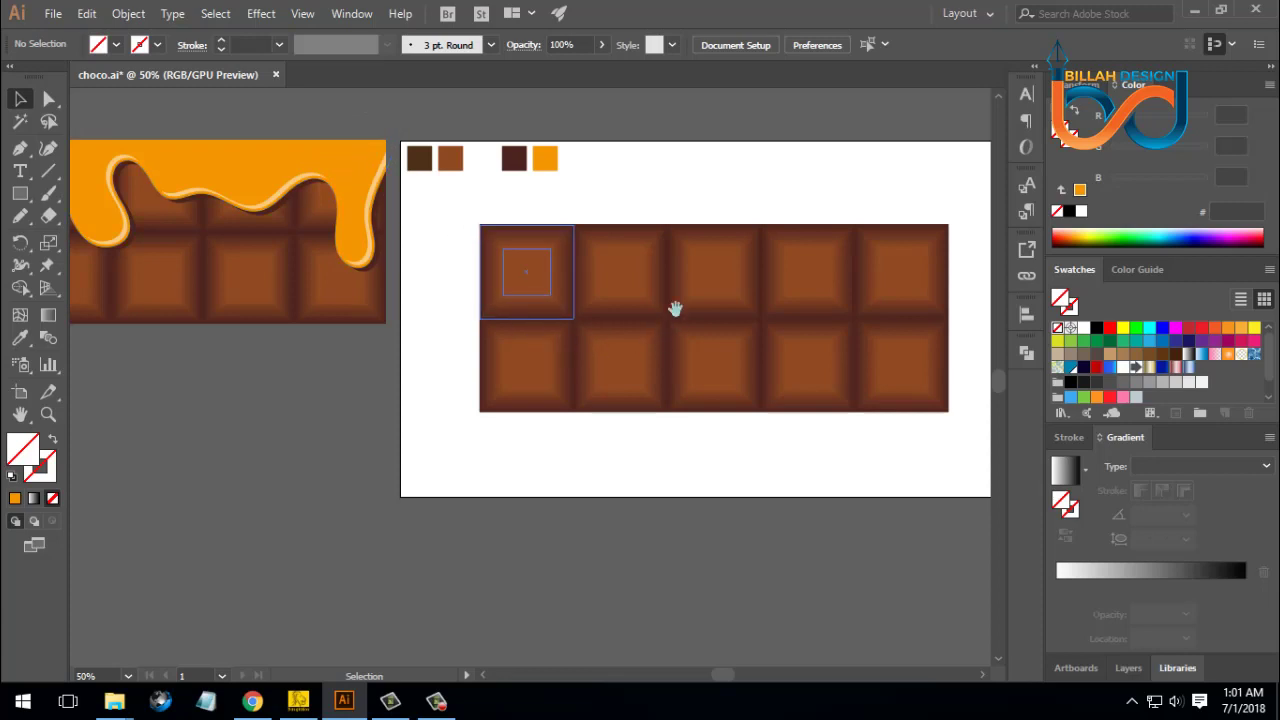
# Step: Trace the orange drip of the reference artwork with the Pencil tool as a closed path looping above the bar
pyautogui.moveTo(675, 309); pyautogui.dragTo(741, 311)
pyautogui.click(20, 217)
pyautogui.moveTo(694, 343); pyautogui.dragTo(610, 319)
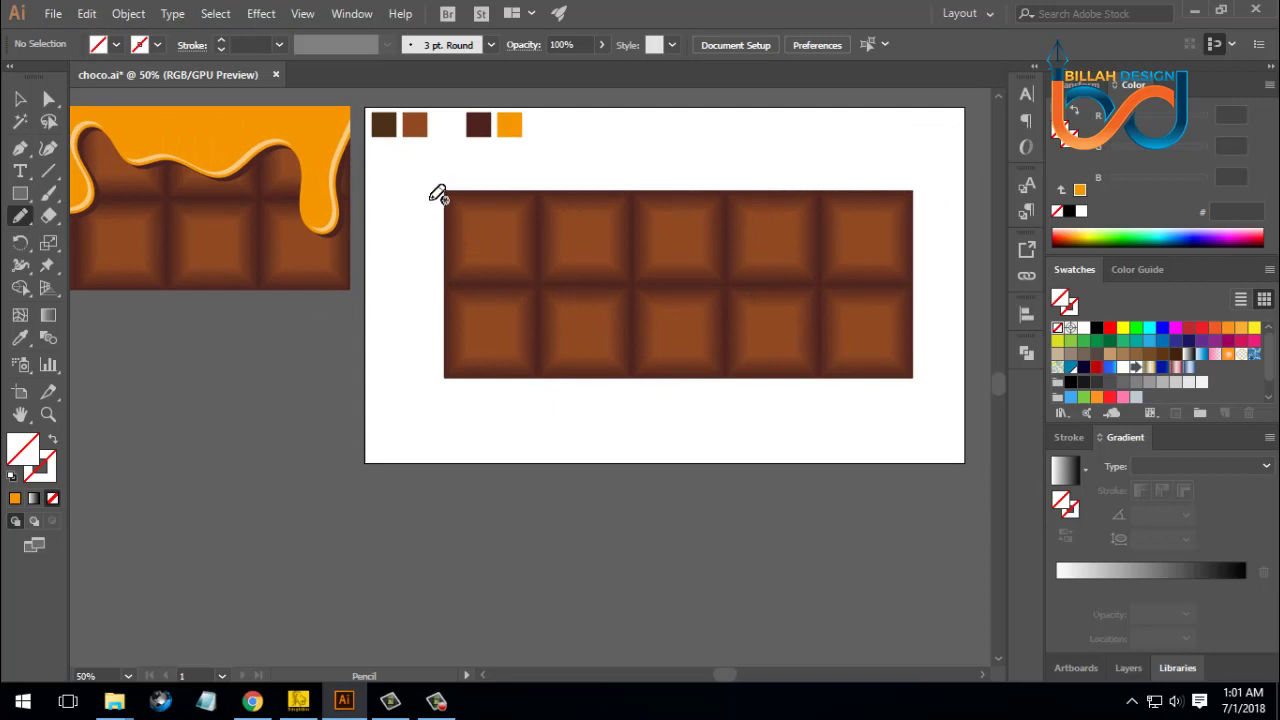
pyautogui.moveTo(220, 217)
pyautogui.mouseDown()
pyautogui.moveTo(548, 273)
pyautogui.moveTo(477, 294)
pyautogui.mouseUp()
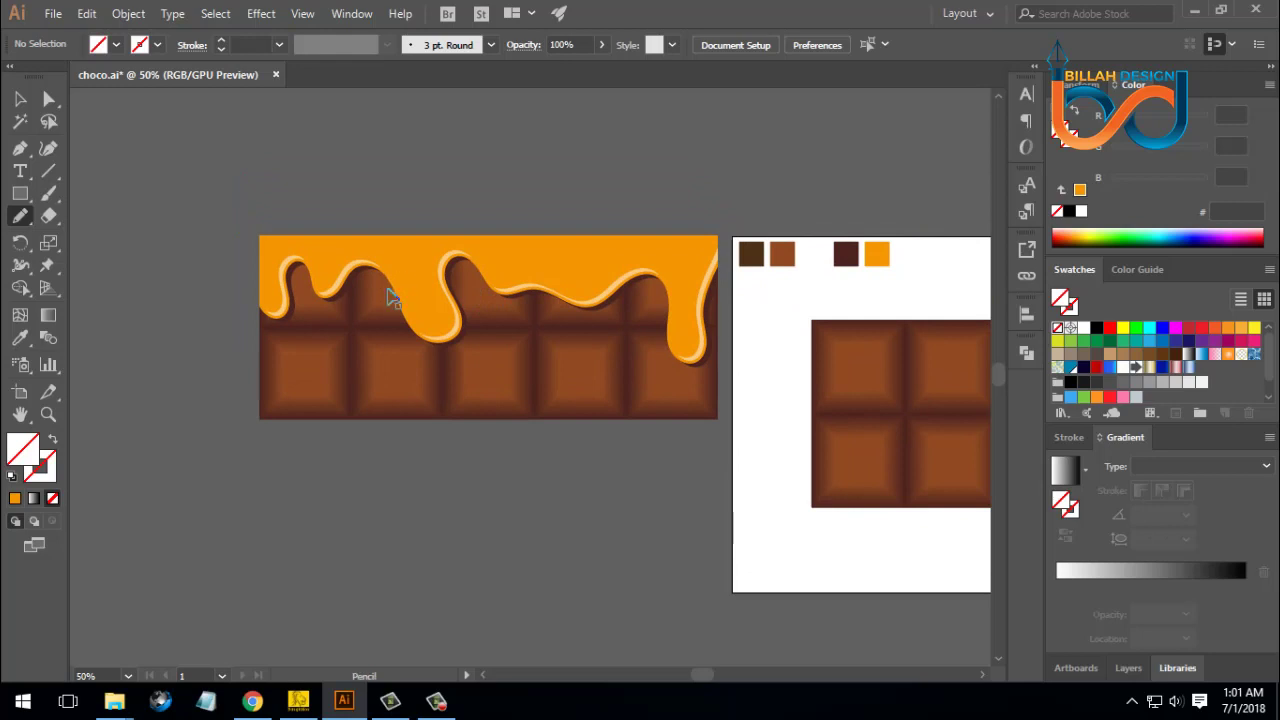
pyautogui.hotkey('ctrl', '=')
pyautogui.hscroll(-2, 394, 260)
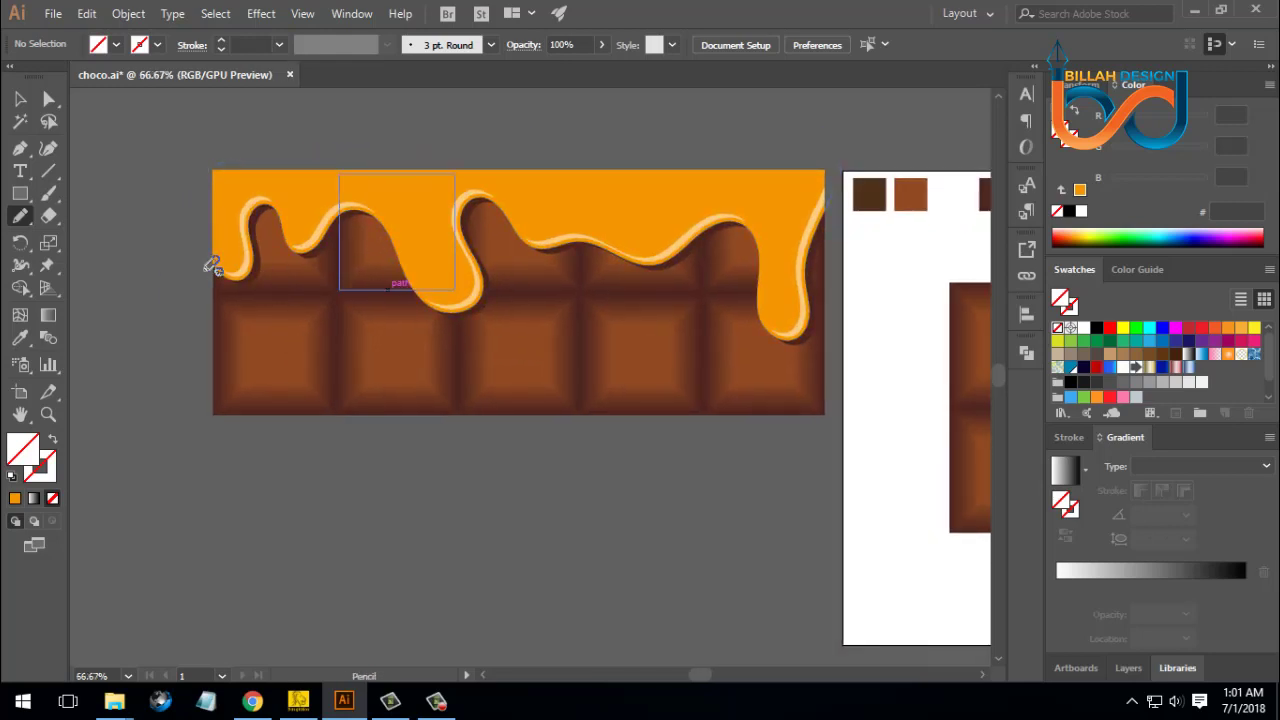
pyautogui.moveTo(206, 260)
pyautogui.mouseDown()
pyautogui.moveTo(228, 280)
pyautogui.moveTo(250, 272)
pyautogui.moveTo(270, 207)
pyautogui.moveTo(318, 253)
pyautogui.moveTo(350, 214)
pyautogui.moveTo(389, 228)
pyautogui.moveTo(430, 312)
pyautogui.moveTo(474, 300)
pyautogui.moveTo(461, 212)
pyautogui.moveTo(480, 200)
pyautogui.moveTo(552, 252)
pyautogui.moveTo(602, 246)
pyautogui.moveTo(638, 265)
pyautogui.moveTo(739, 227)
pyautogui.moveTo(760, 258)
pyautogui.moveTo(772, 330)
pyautogui.moveTo(814, 338)
pyautogui.moveTo(812, 228)
pyautogui.moveTo(834, 172)
pyautogui.moveTo(815, 150)
pyautogui.moveTo(329, 124)
pyautogui.moveTo(203, 156)
pyautogui.moveTo(206, 237)
pyautogui.moveTo(177, 200)
pyautogui.mouseUp()
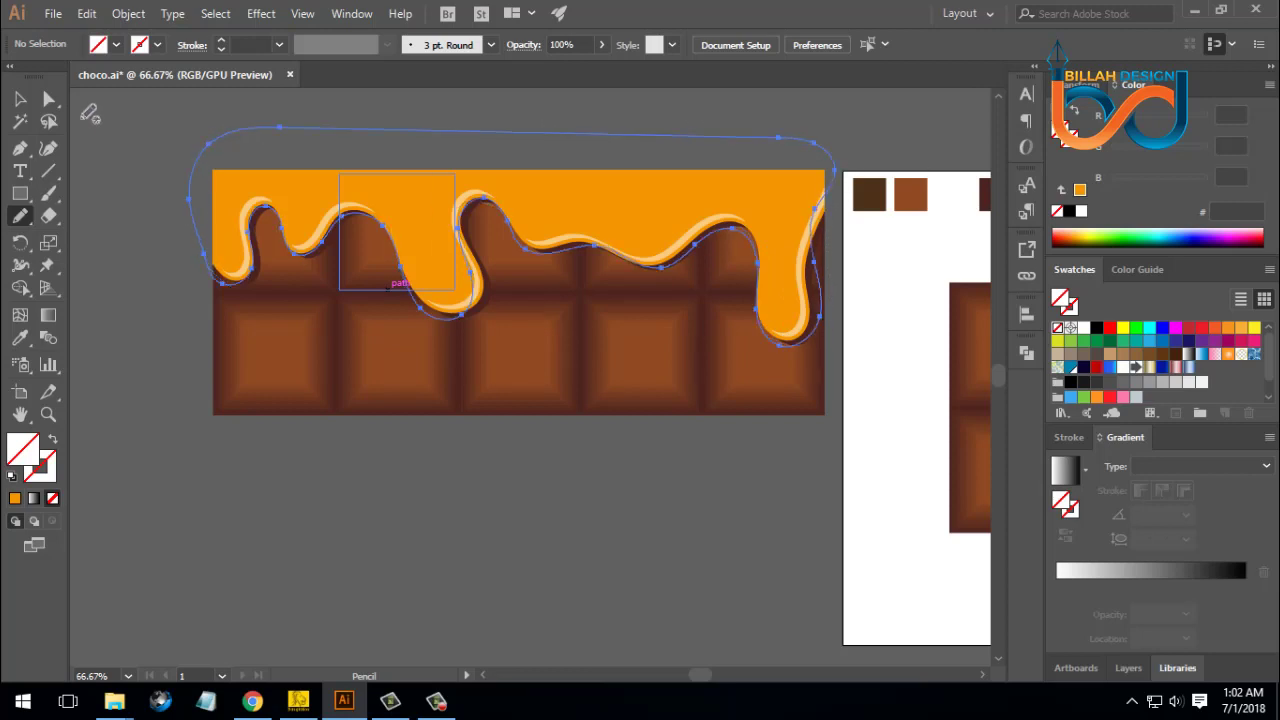
# Step: Move the traced drip path from the reference artwork onto the upper half of the new chocolate bar
pyautogui.click(20, 98)
pyautogui.hotkey('ctrl', '-')
pyautogui.hotkey('ctrl', '-')
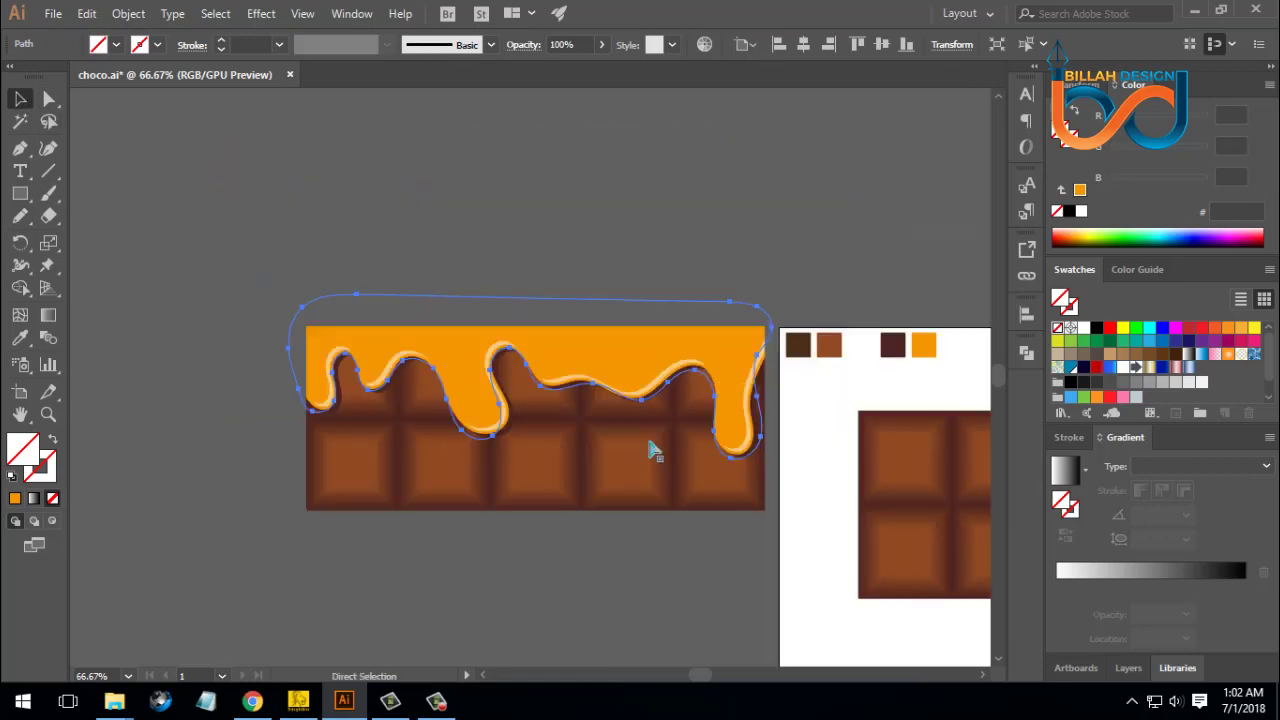
pyautogui.moveTo(815, 433); pyautogui.dragTo(468, 293)
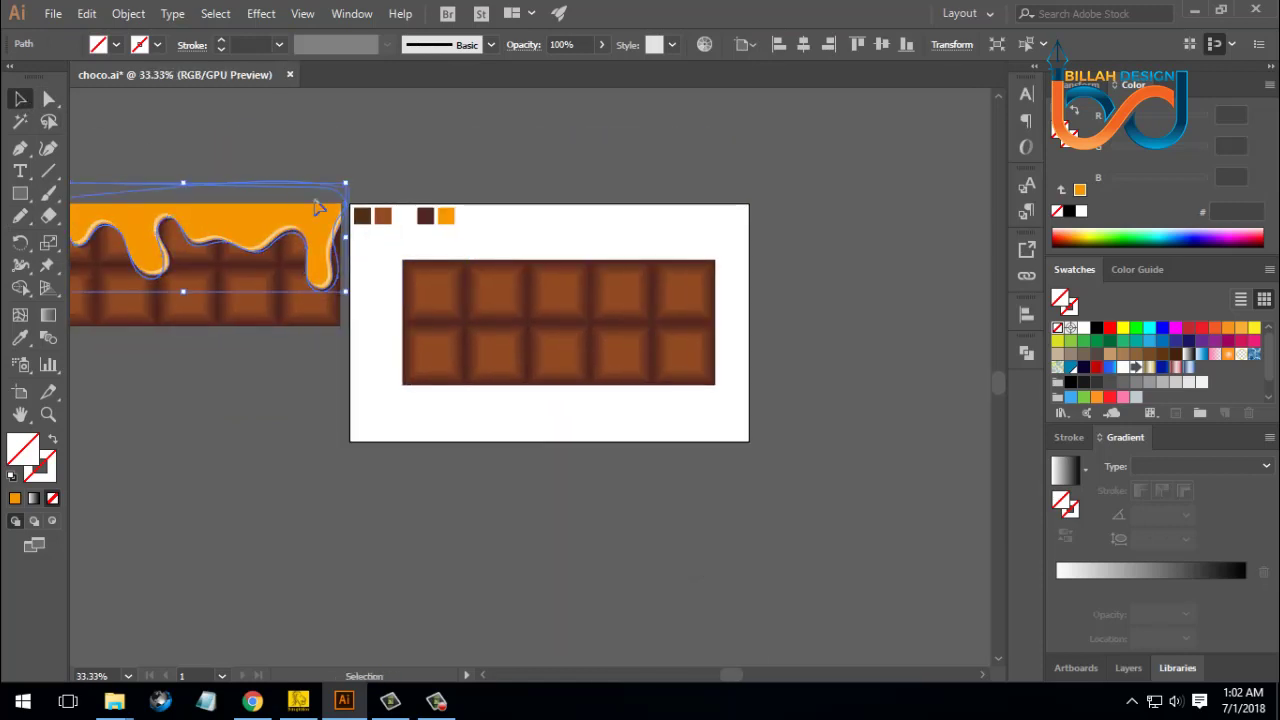
pyautogui.moveTo(271, 190); pyautogui.dragTo(672, 247)
# Step: Fill the drip path with orange F49602 sampled from the artboard's orange swatch, and deselect it
pyautogui.click(20, 337)
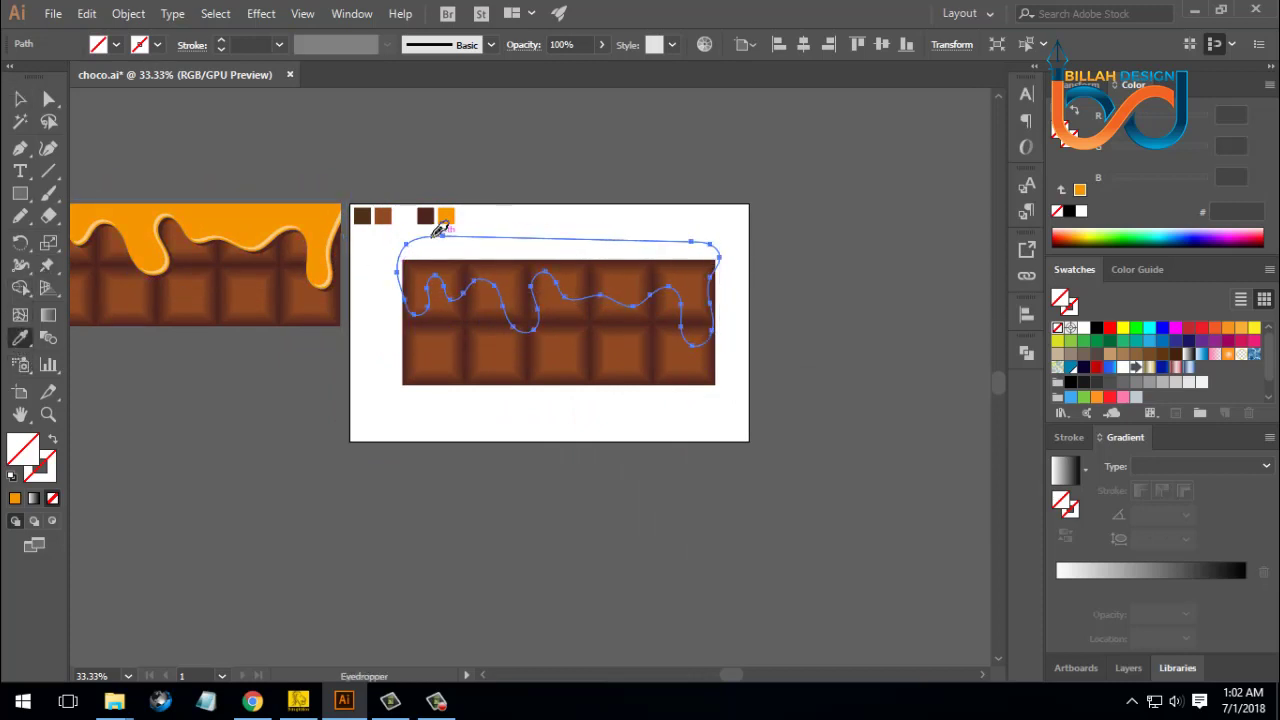
pyautogui.click(446, 216)
pyautogui.click(24, 100)
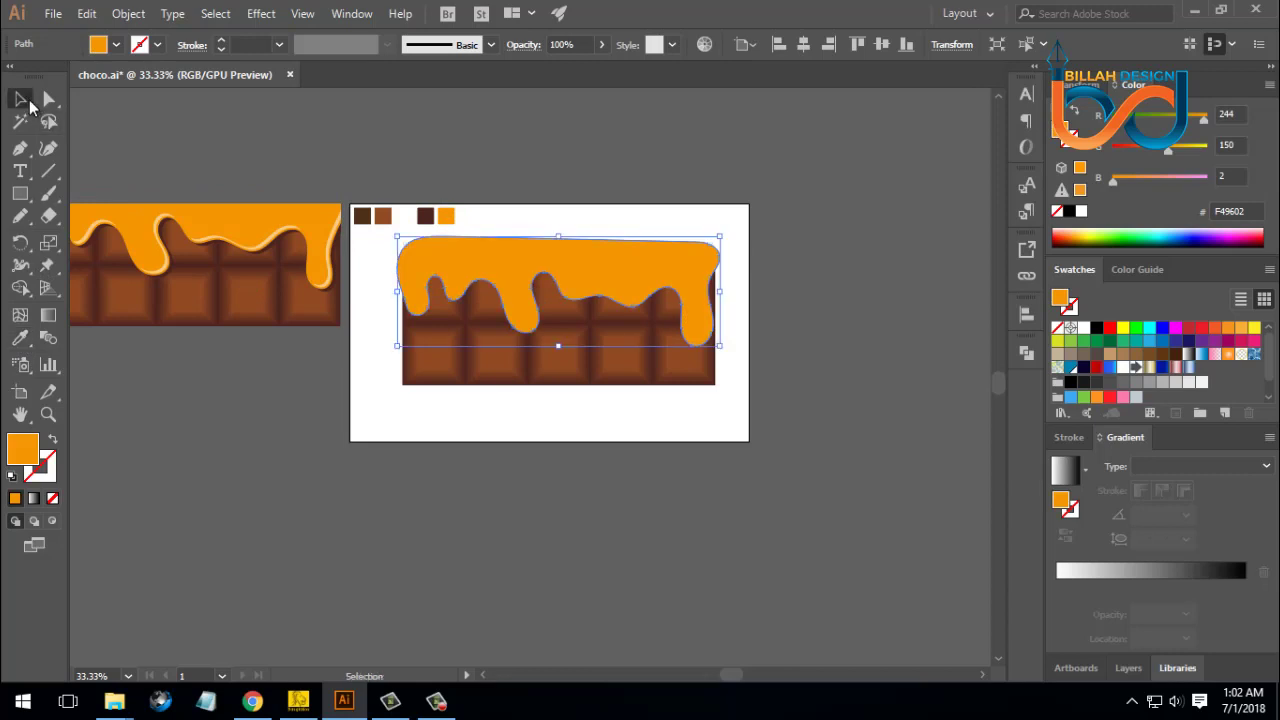
pyautogui.click(717, 517)
pyautogui.moveTo(826, 440); pyautogui.dragTo(834, 457)
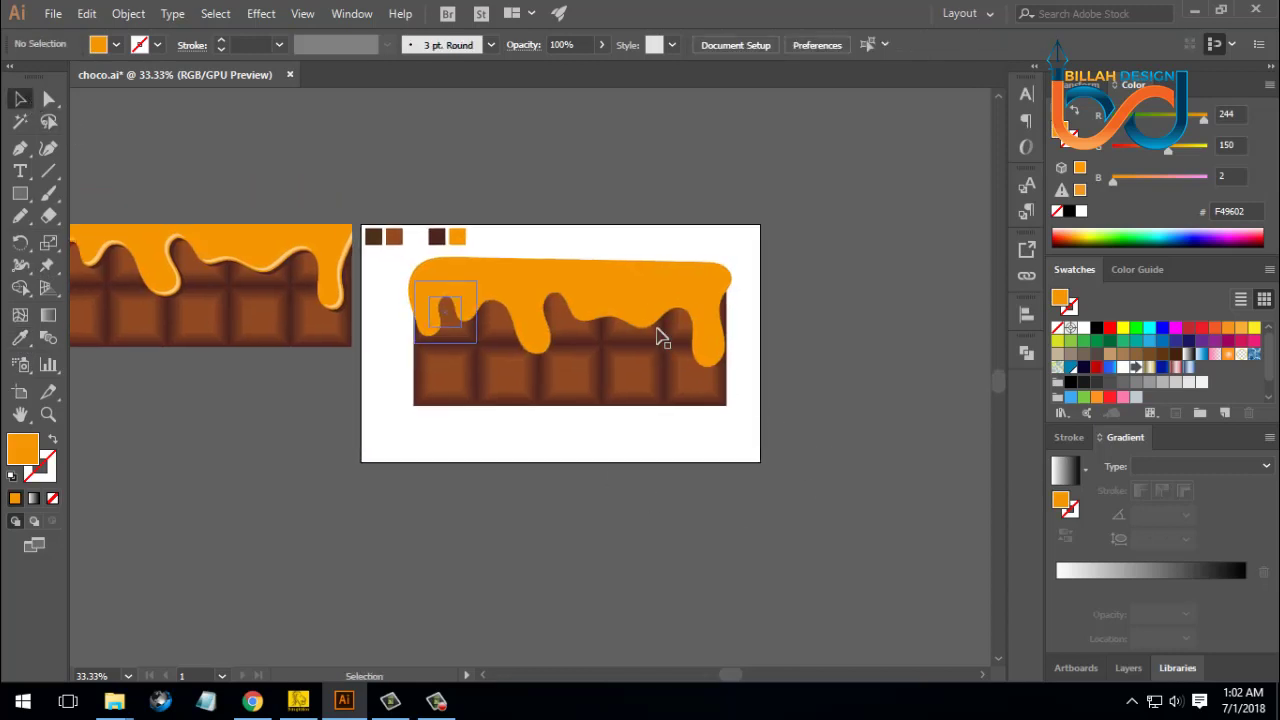
pyautogui.click(658, 330)
pyautogui.click(832, 453)
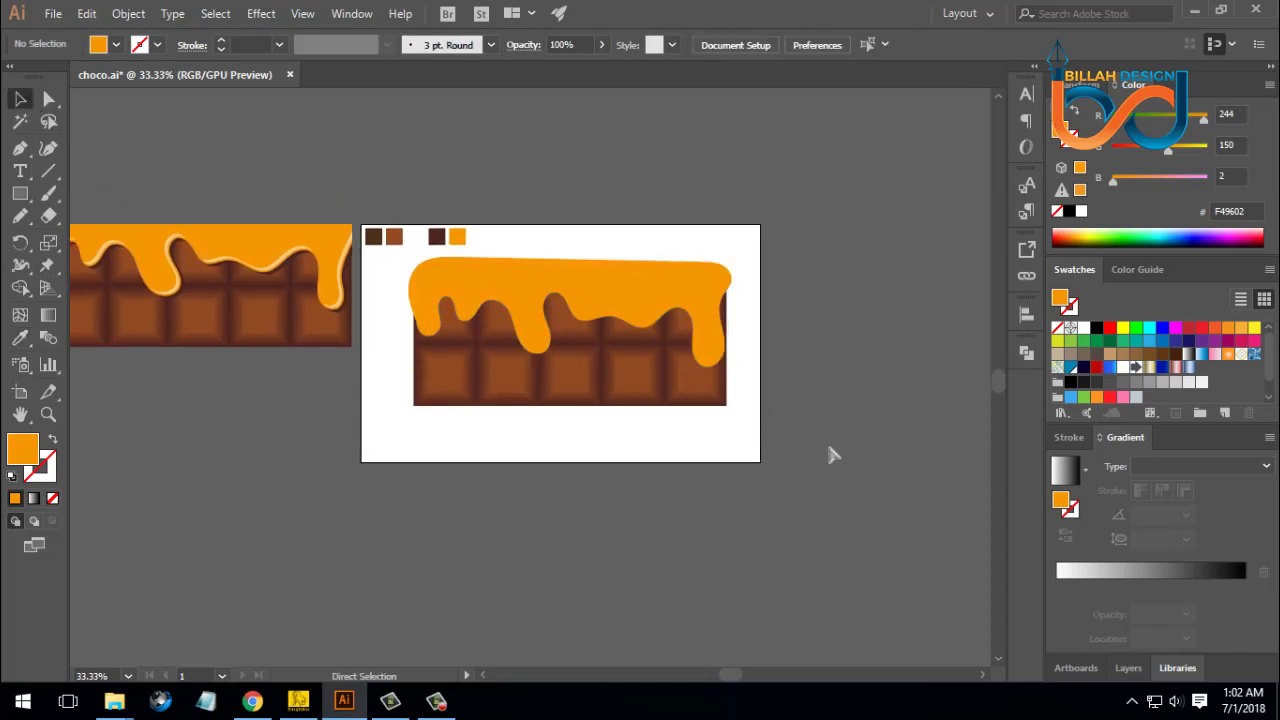
pyautogui.hotkey('ctrl', '=')
pyautogui.moveTo(885, 362); pyautogui.dragTo(883, 372)
pyautogui.click(775, 305)
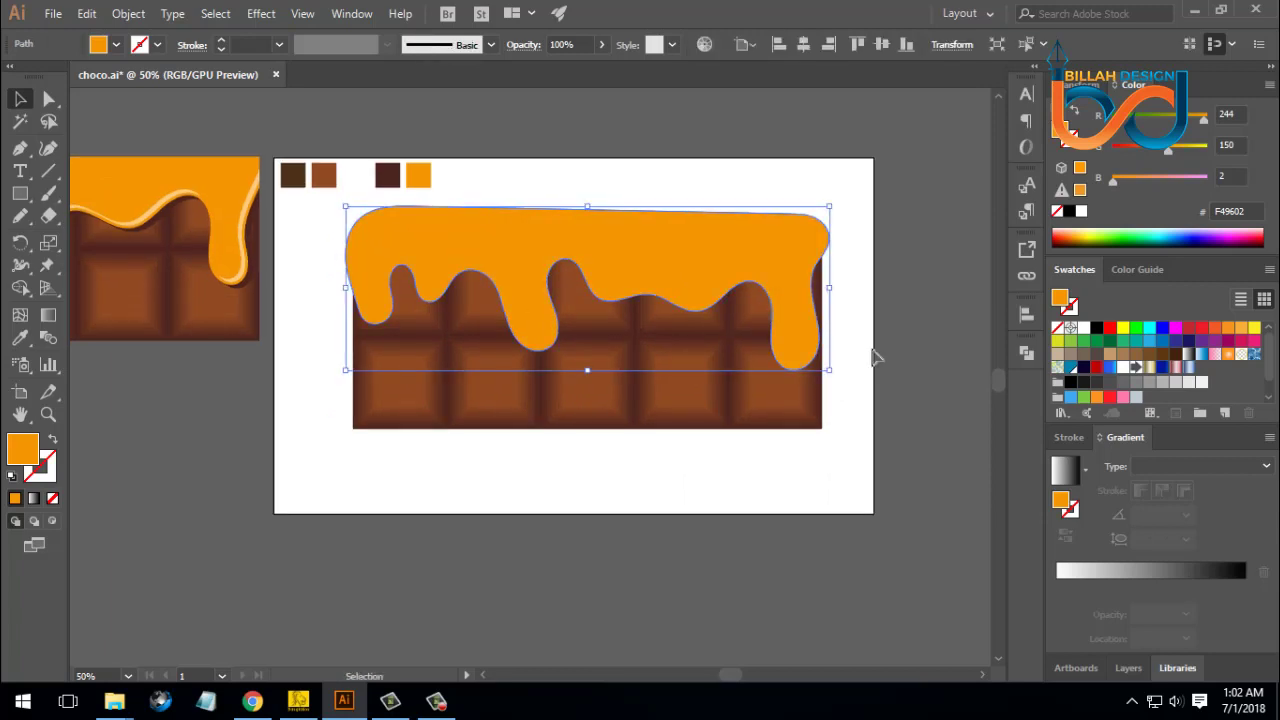
pyautogui.click(879, 440)
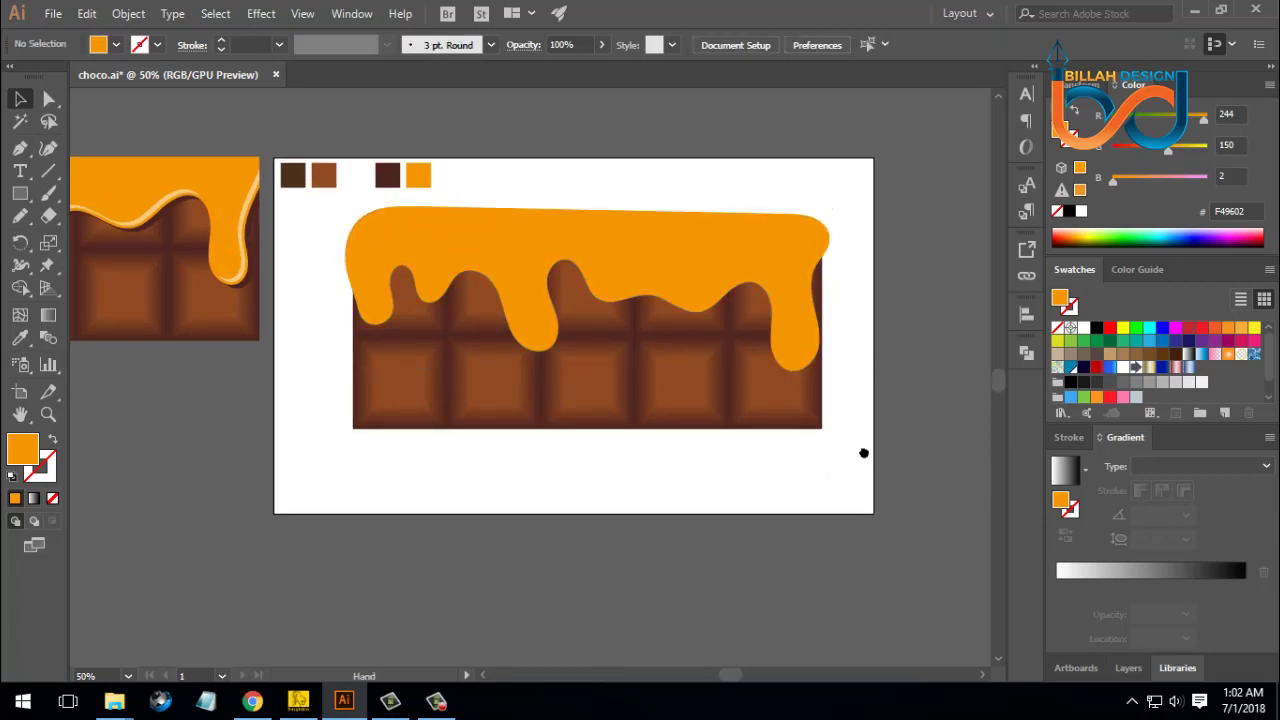
pyautogui.moveTo(864, 453); pyautogui.dragTo(850, 461)
pyautogui.click(516, 302)
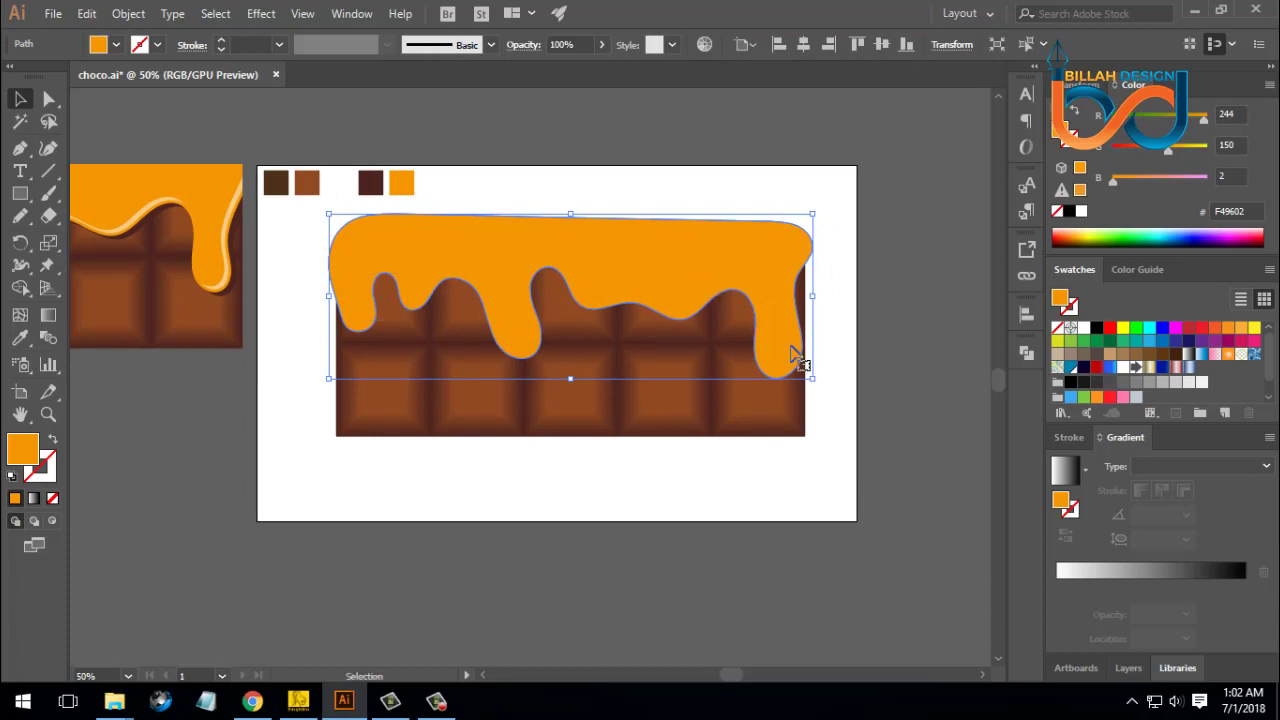
pyautogui.click(884, 459)
pyautogui.moveTo(891, 381); pyautogui.dragTo(891, 399)
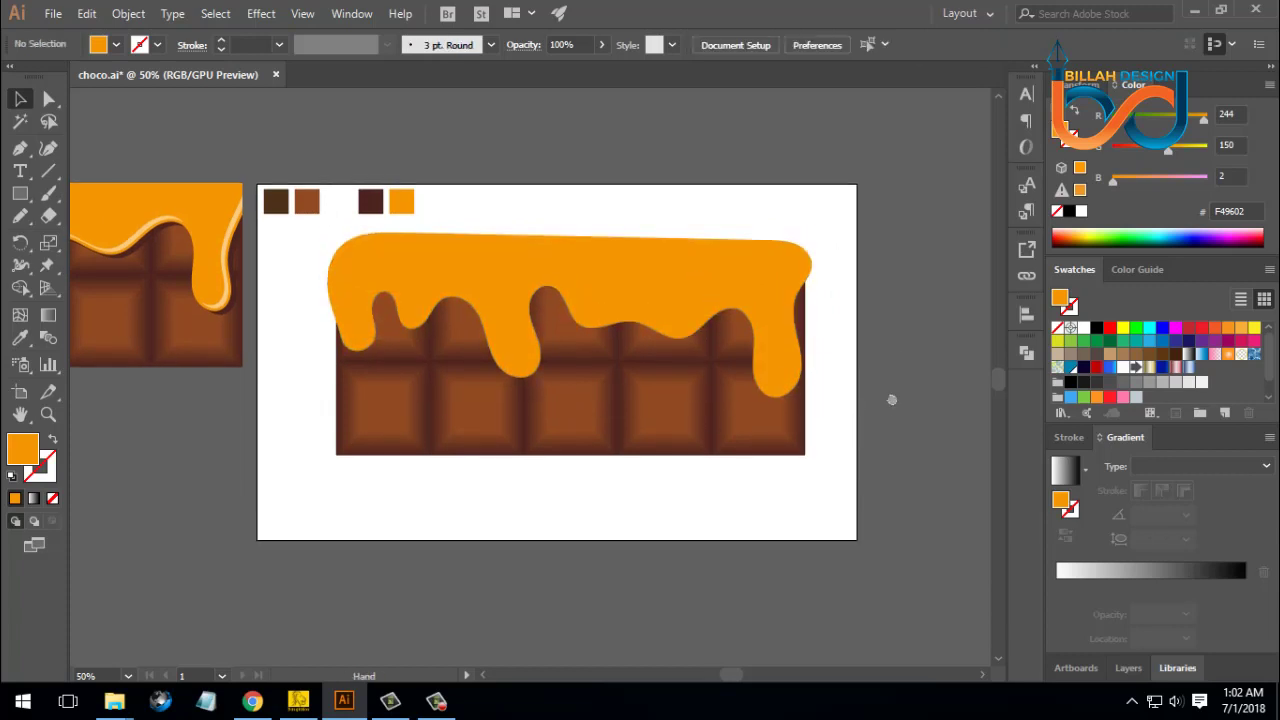
pyautogui.click(779, 311)
pyautogui.click(900, 394)
# Step: Paste a copy of the orange drip directly behind it and fill the copy with dark brown 4C241F sampled from the artboard swatch
pyautogui.click(701, 288)
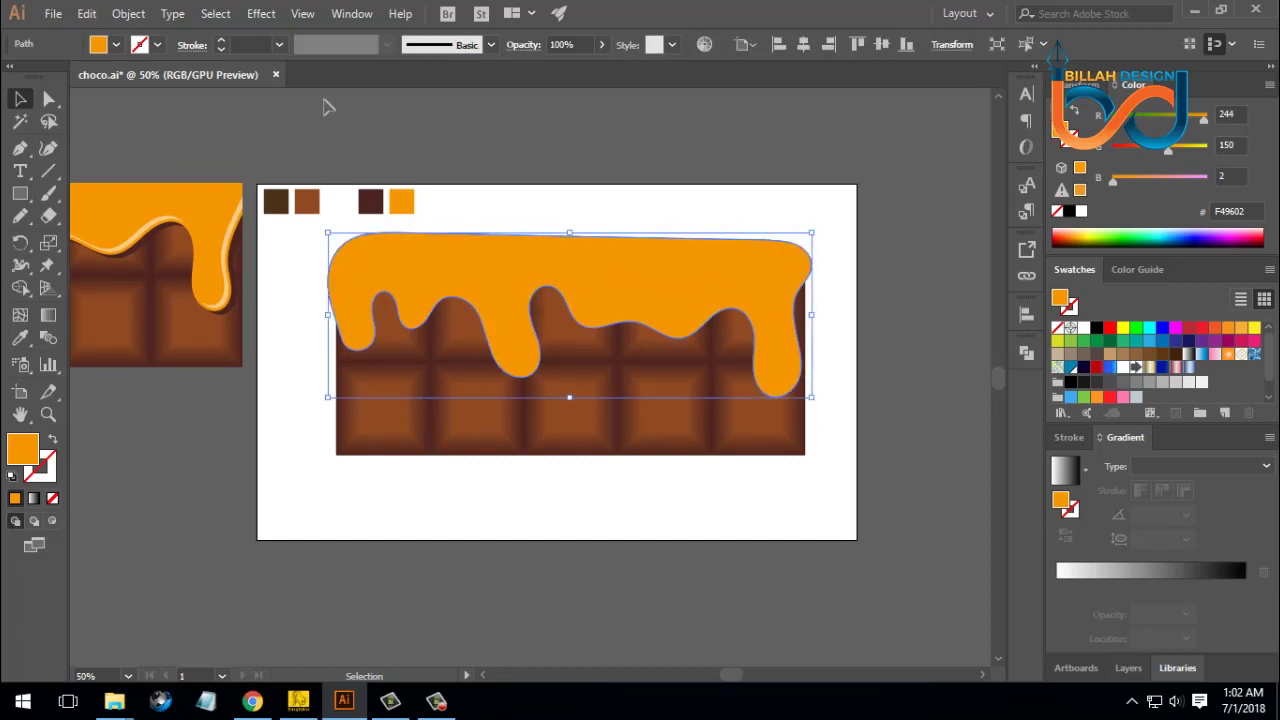
pyautogui.click(87, 13)
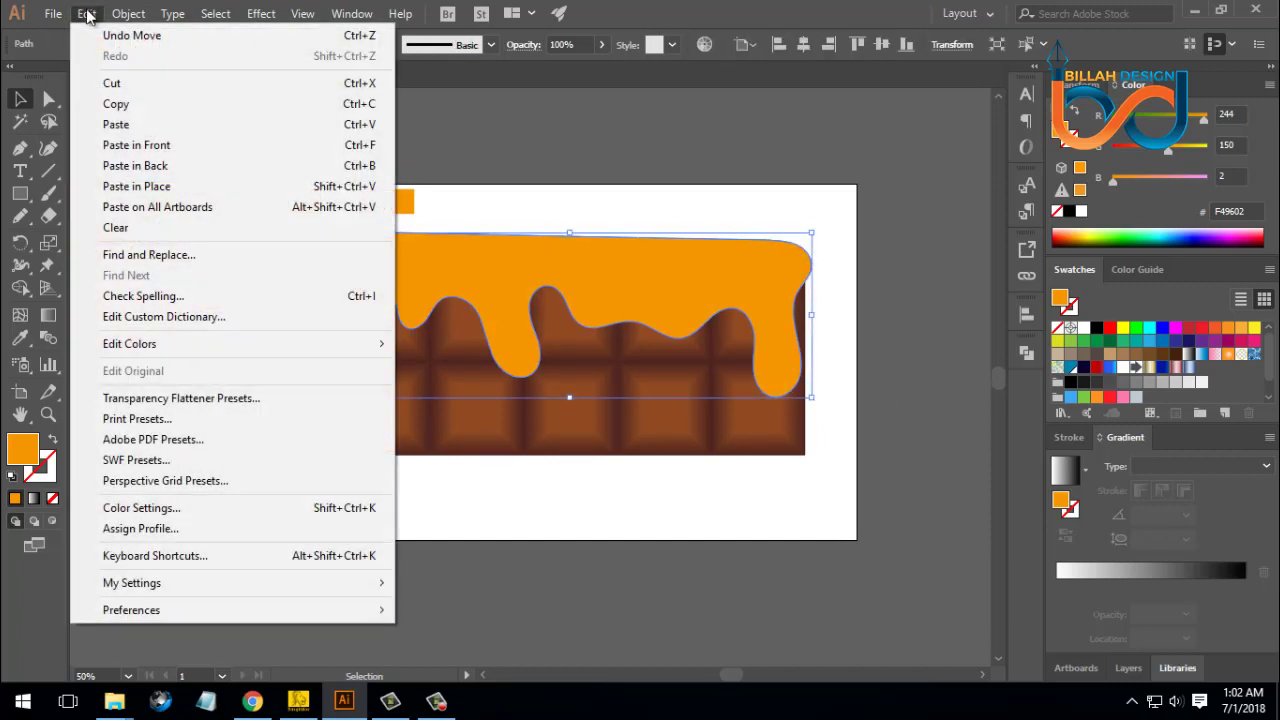
pyautogui.click(115, 104)
pyautogui.click(87, 13)
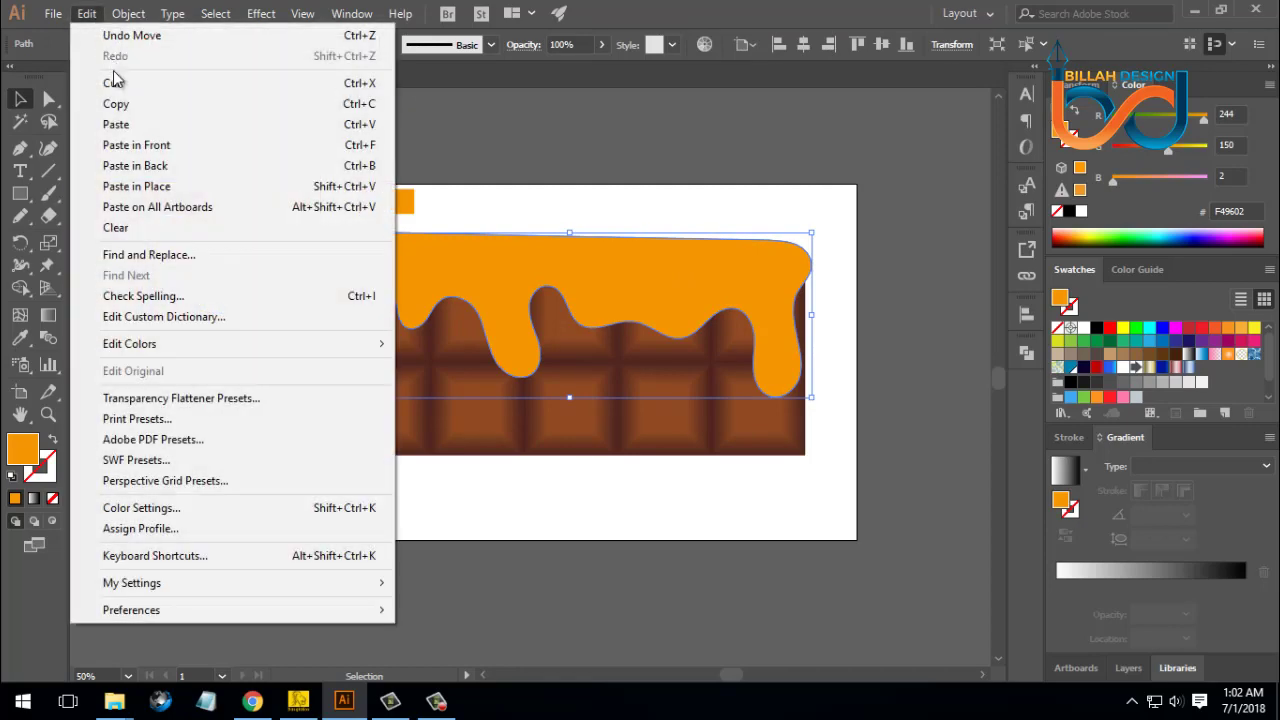
pyautogui.click(152, 166)
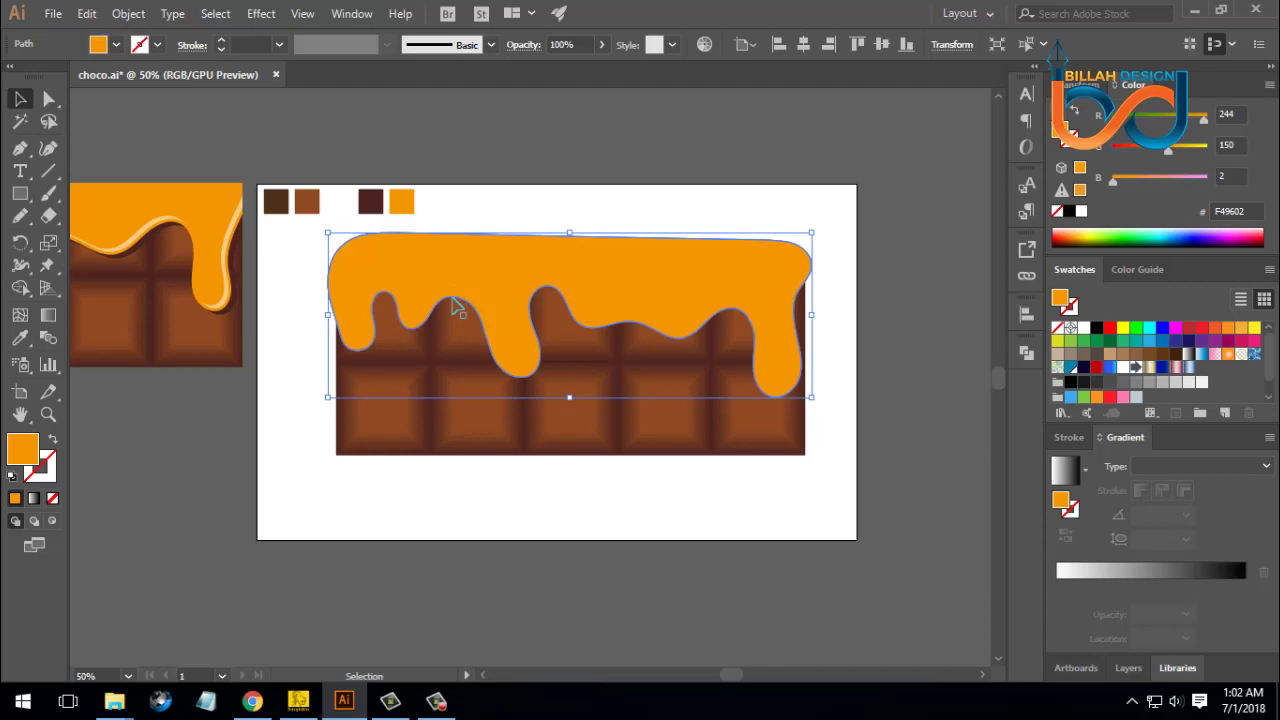
pyautogui.click(20, 338)
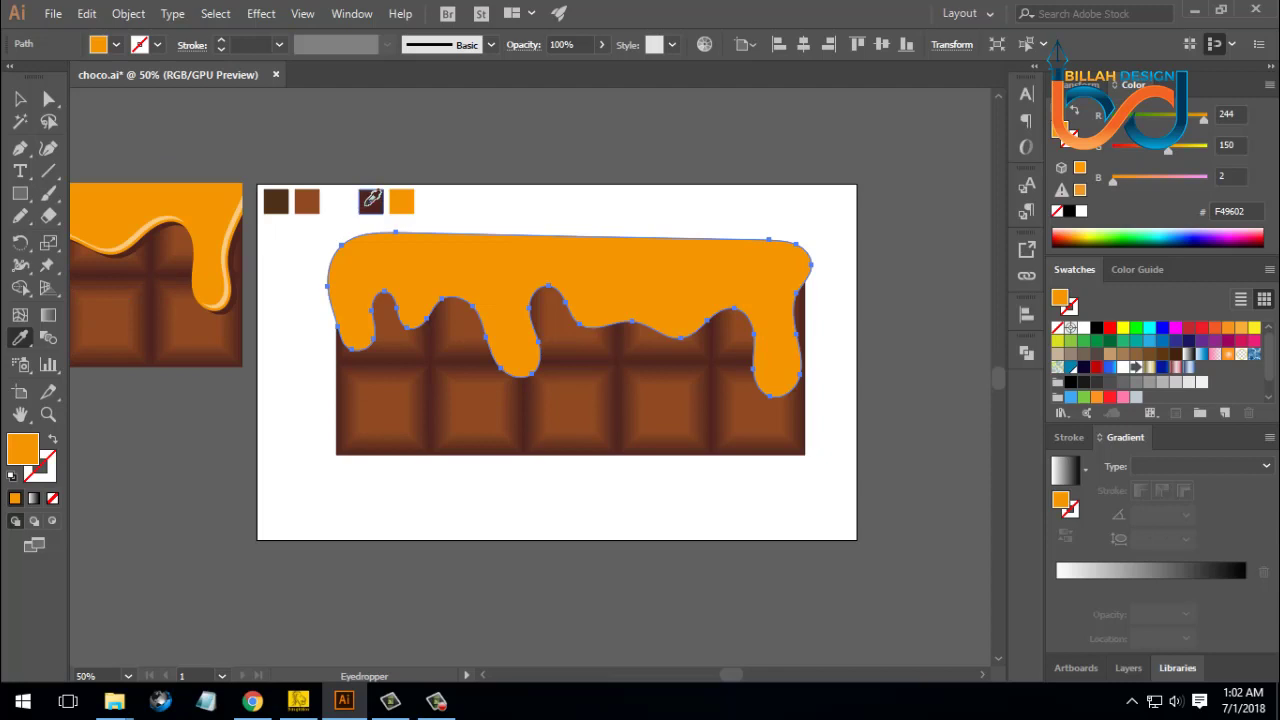
pyautogui.click(365, 205)
pyautogui.click(22, 99)
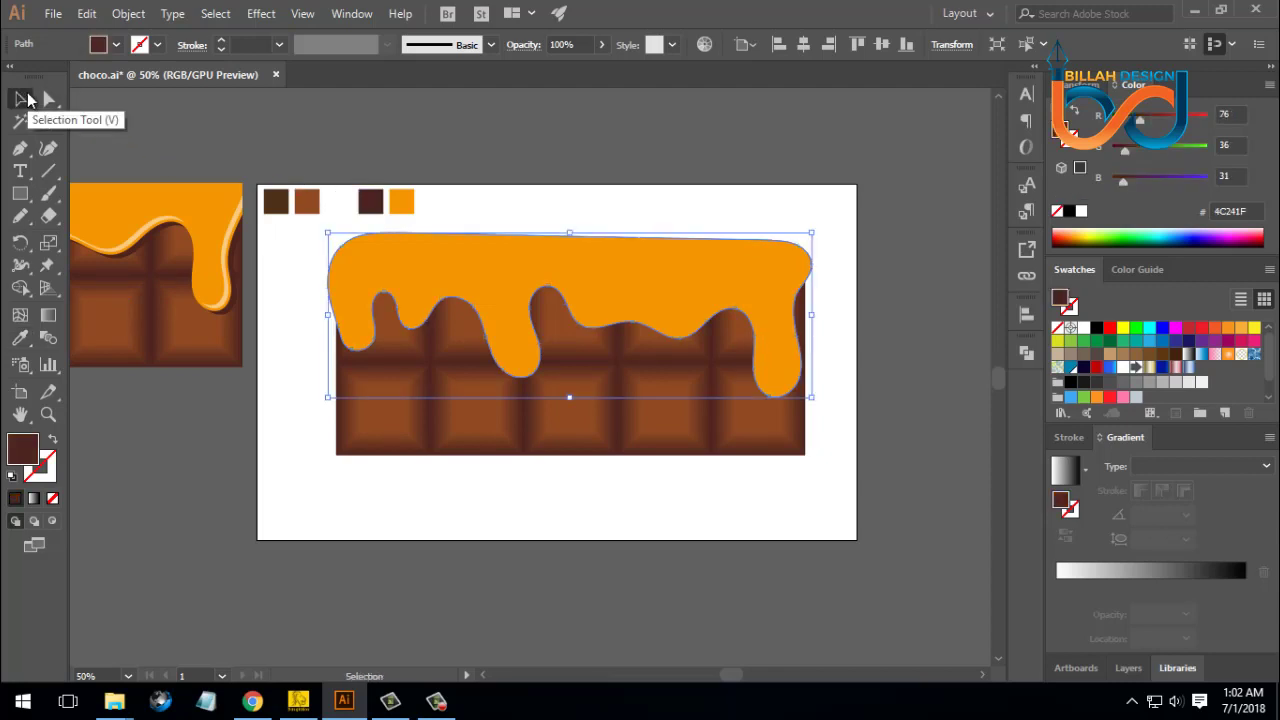
# Step: Nudge the dark brown copy slightly down and to the right behind the orange drip as a shadow, and deselect it
pyautogui.press('Down')
pyautogui.press('Down')
pyautogui.press('Down')
pyautogui.press('Down')
pyautogui.press('Down')
pyautogui.press('Down')
pyautogui.press('Down')
pyautogui.press('Down')
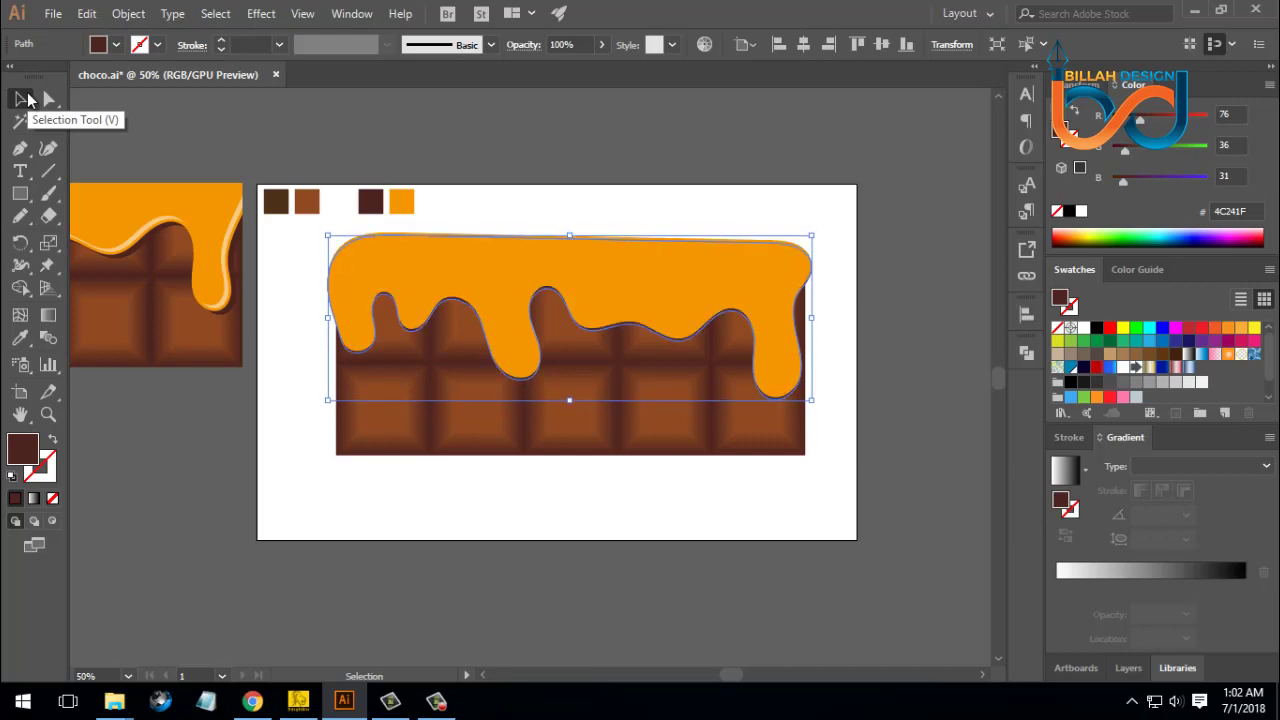
pyautogui.press('Right')
pyautogui.press('Right')
pyautogui.press('Right')
pyautogui.press('Right')
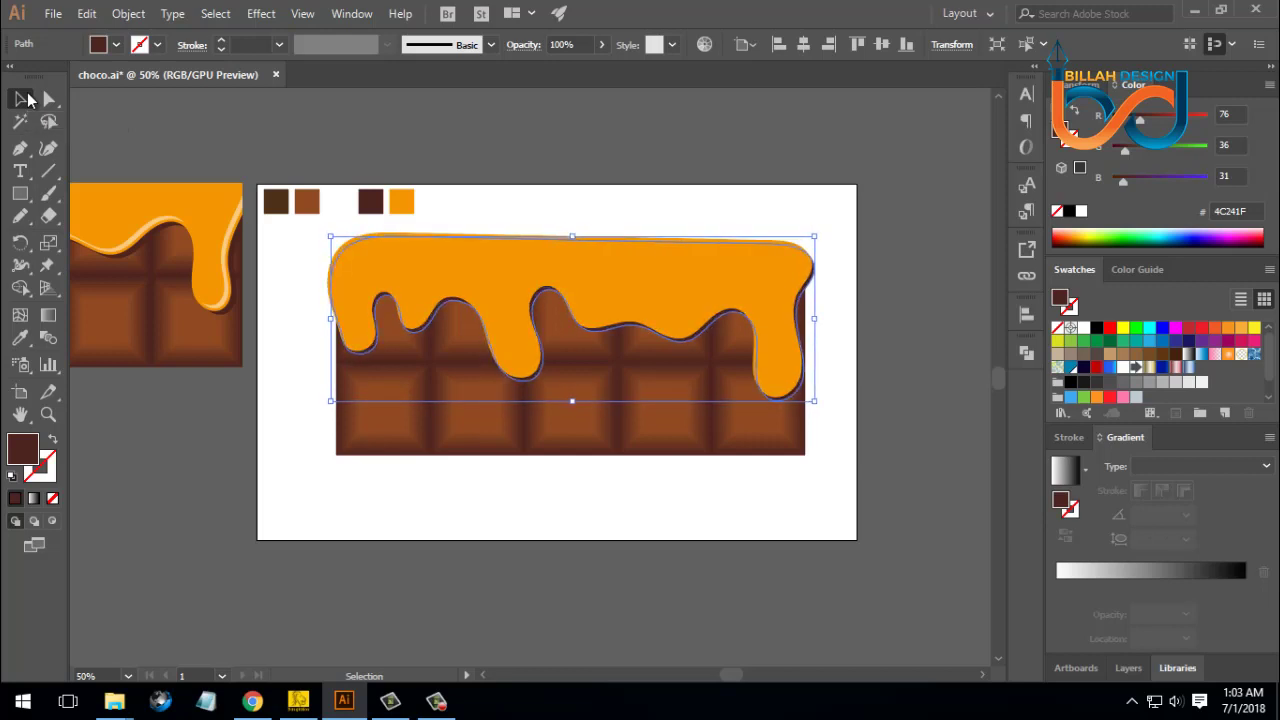
pyautogui.press('Down')
pyautogui.press('Down')
pyautogui.press('Right')
pyautogui.press('Right')
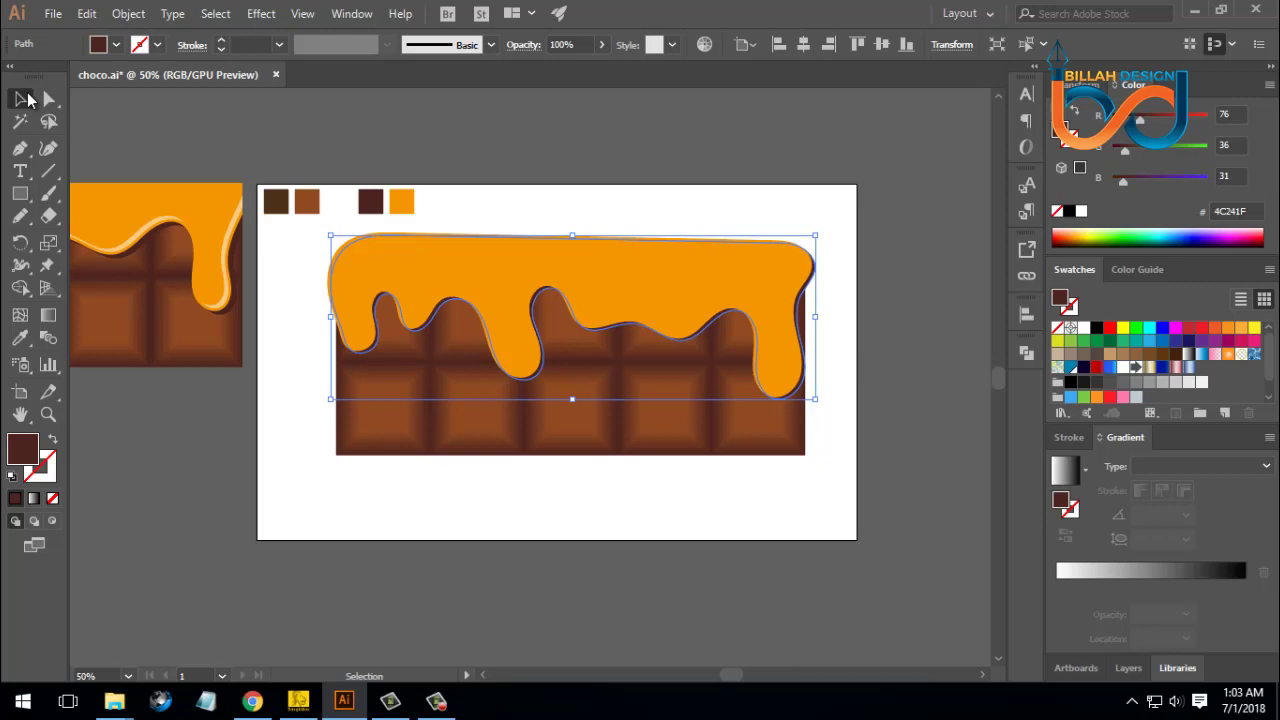
pyautogui.press('Right')
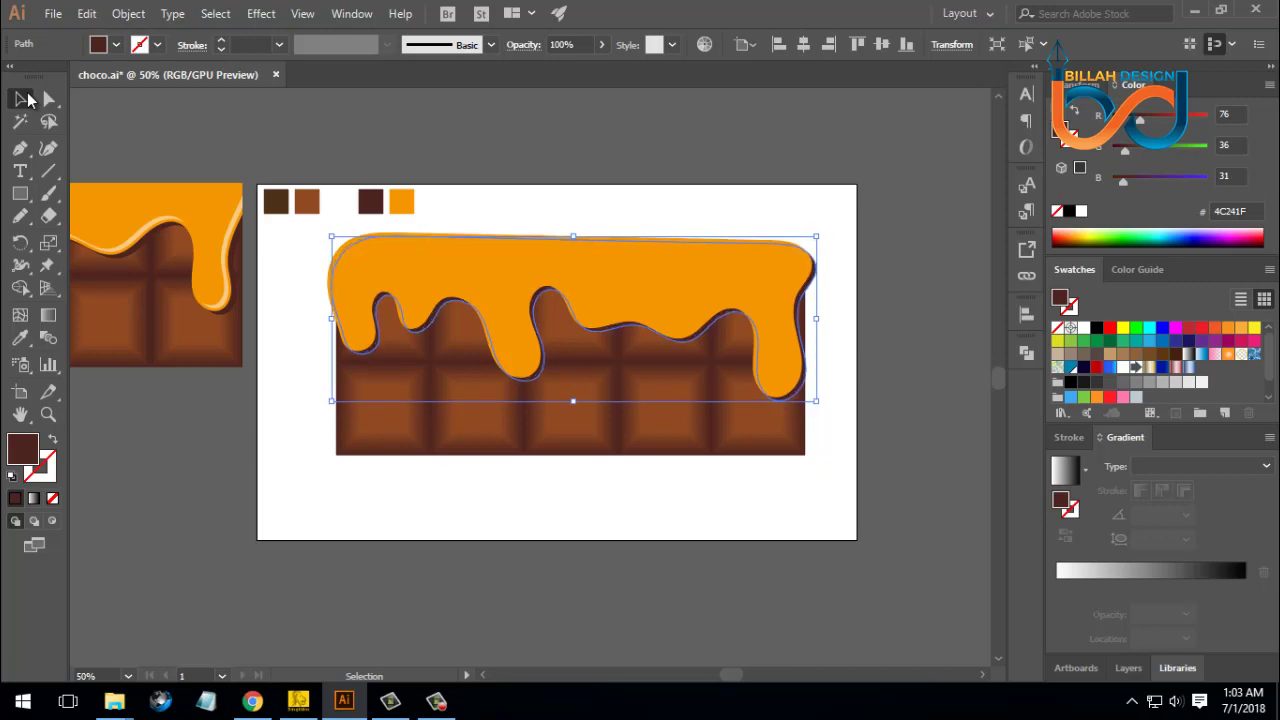
pyautogui.press('Down')
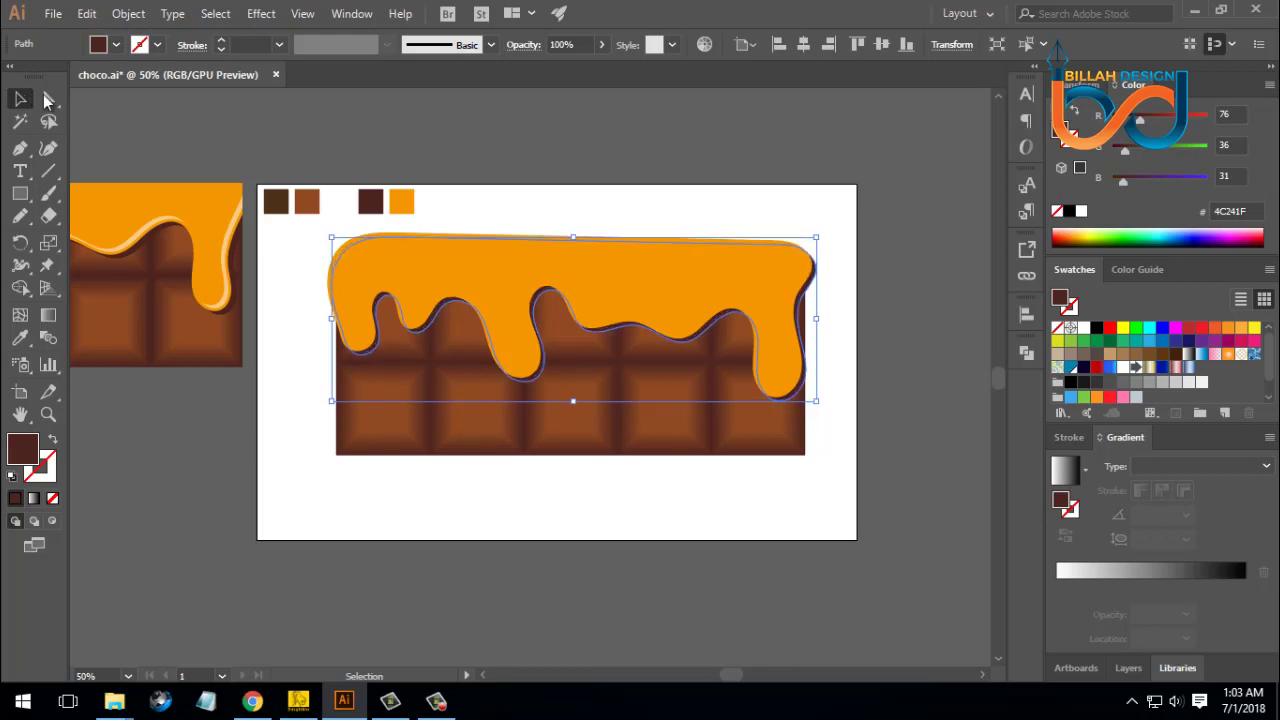
pyautogui.click(703, 532)
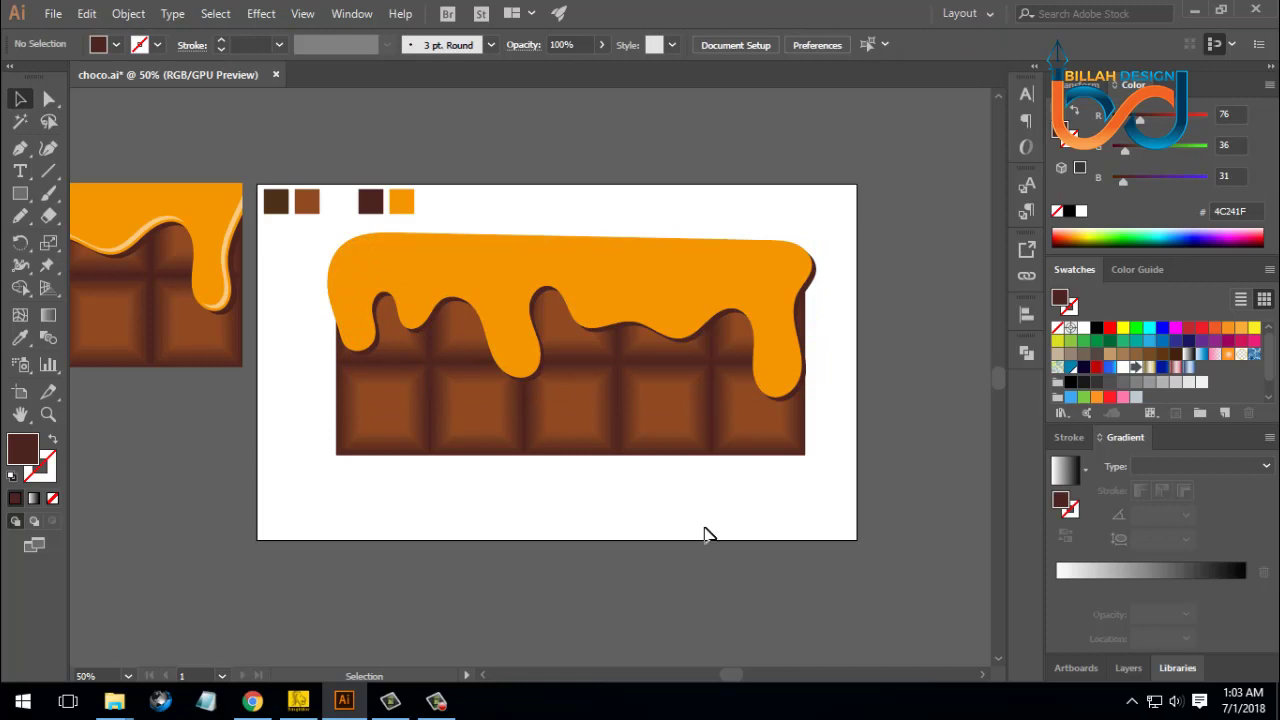
pyautogui.click(541, 378)
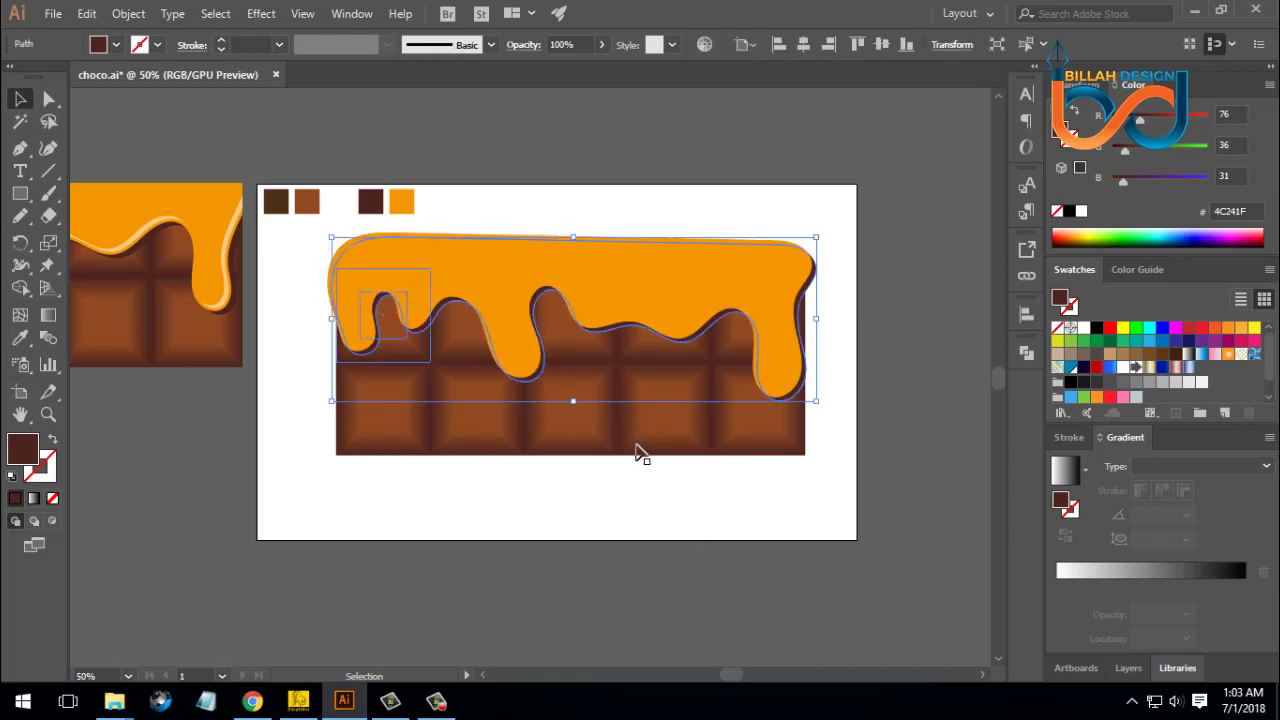
pyautogui.click(715, 527)
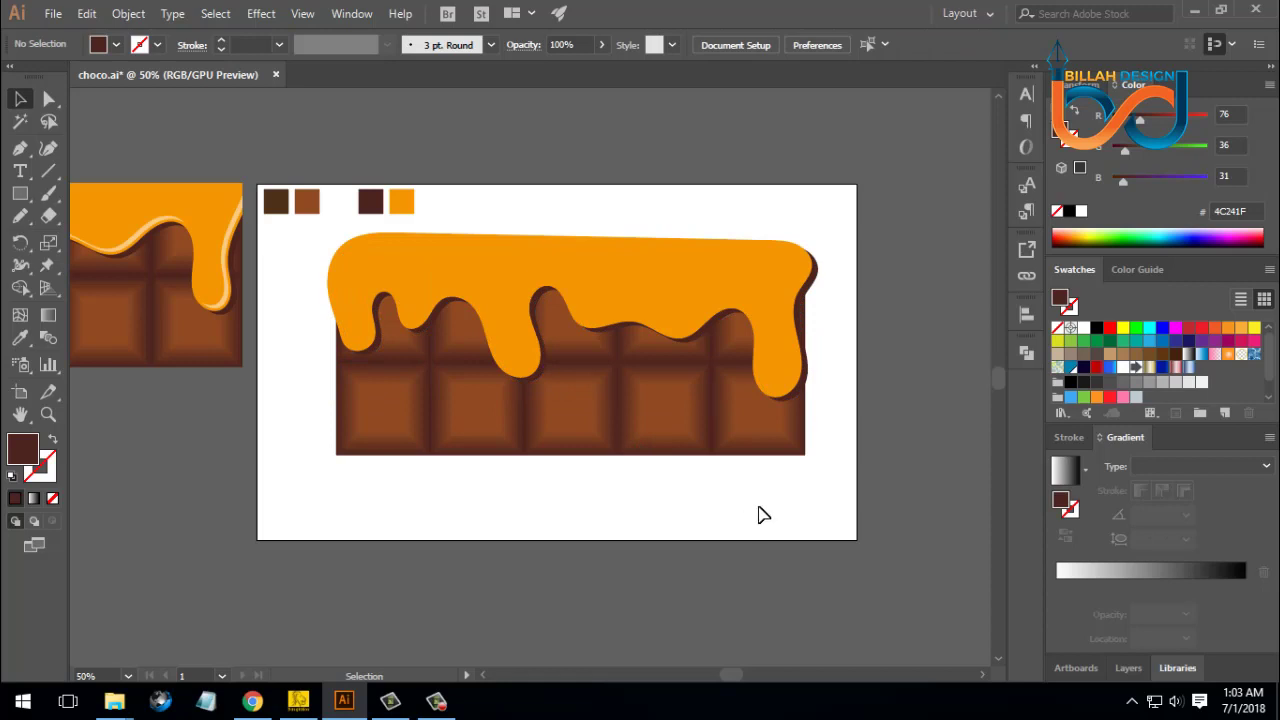
pyautogui.click(821, 288)
pyautogui.click(845, 505)
# Step: Create an inner outline of the orange drip with Offset Path at -6 px with Miter joins
pyautogui.press('space')
pyautogui.moveTo(638, 492); pyautogui.dragTo(711, 517)
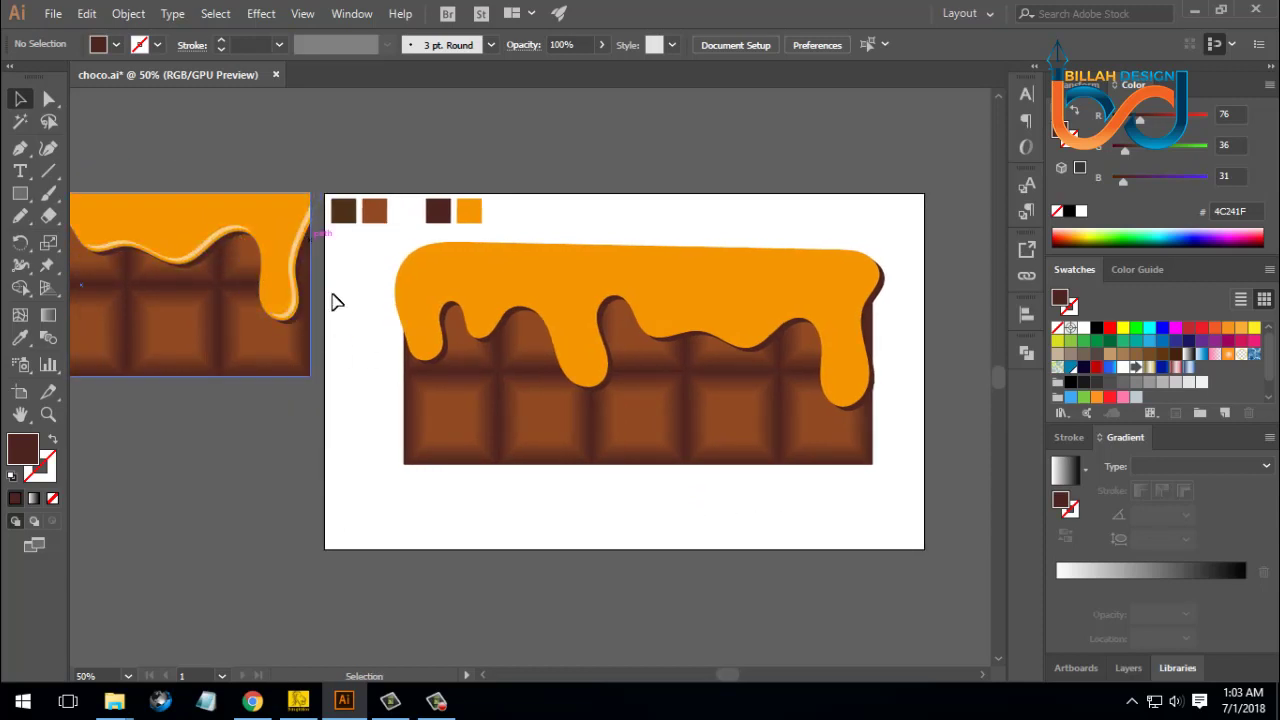
pyautogui.hscroll(-5, 320, 340)
pyautogui.hscroll(7, 708, 526)
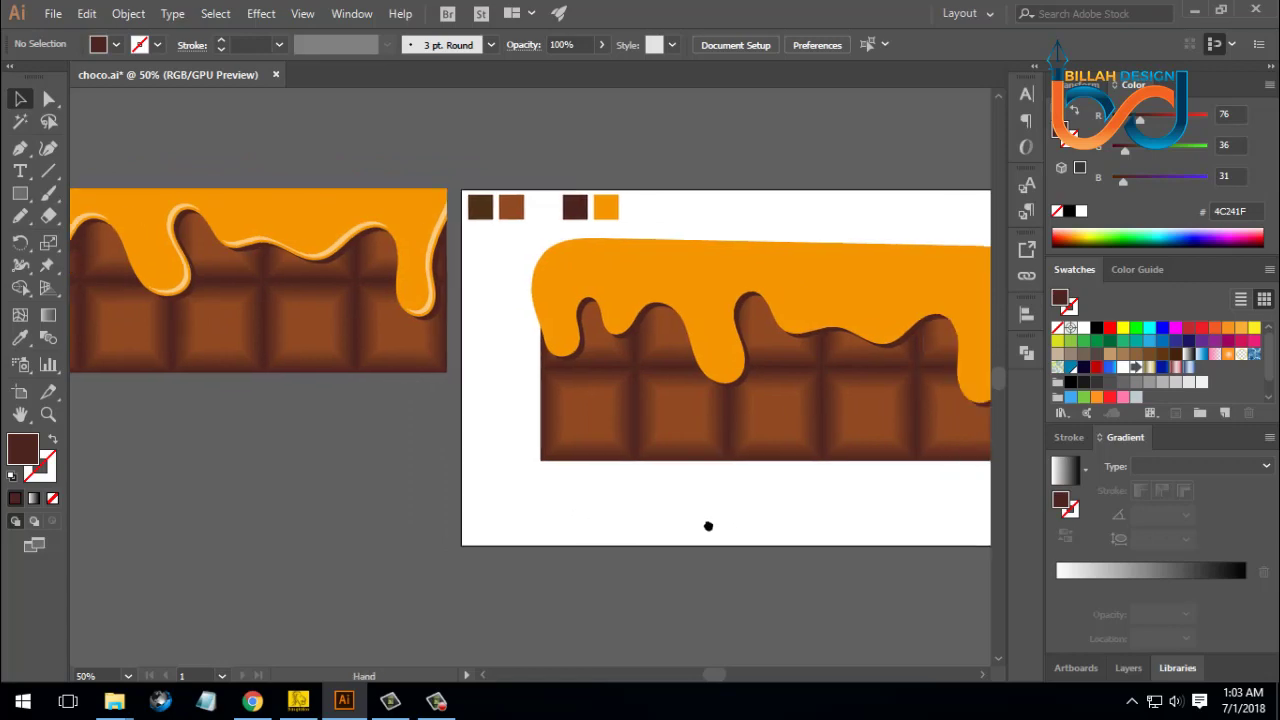
pyautogui.click(566, 269)
pyautogui.click(128, 13)
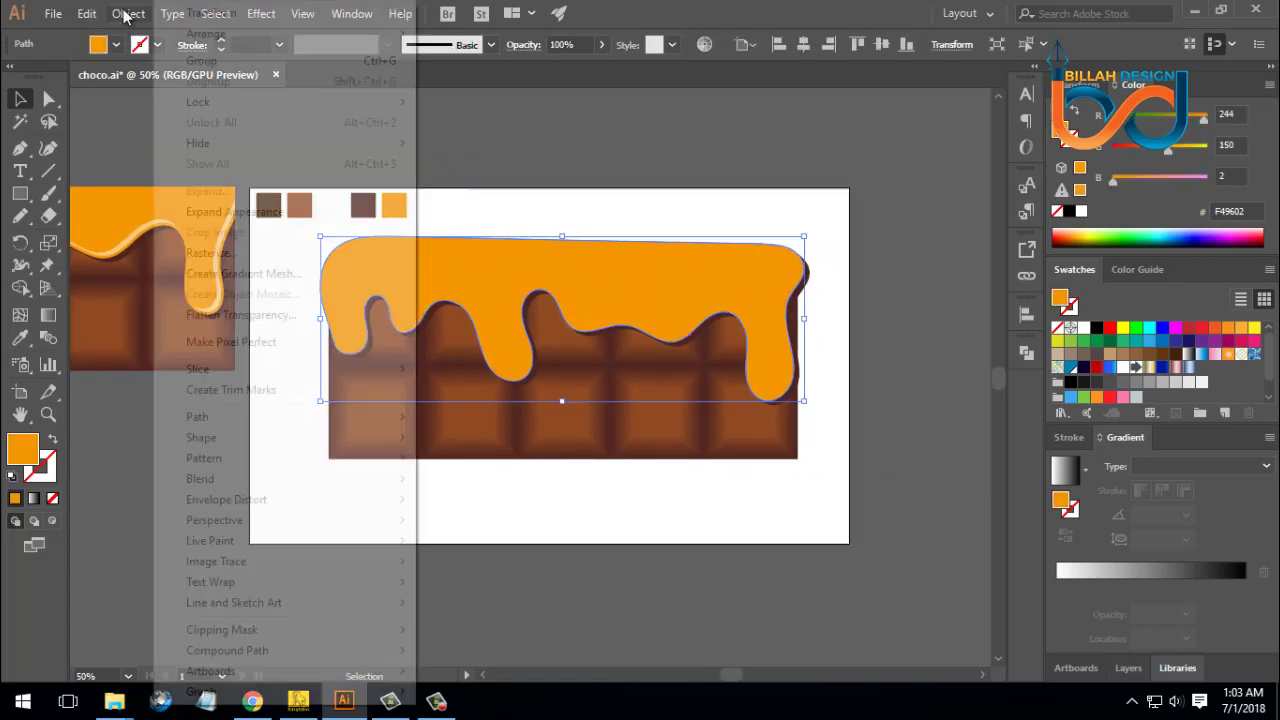
pyautogui.moveTo(222, 420)
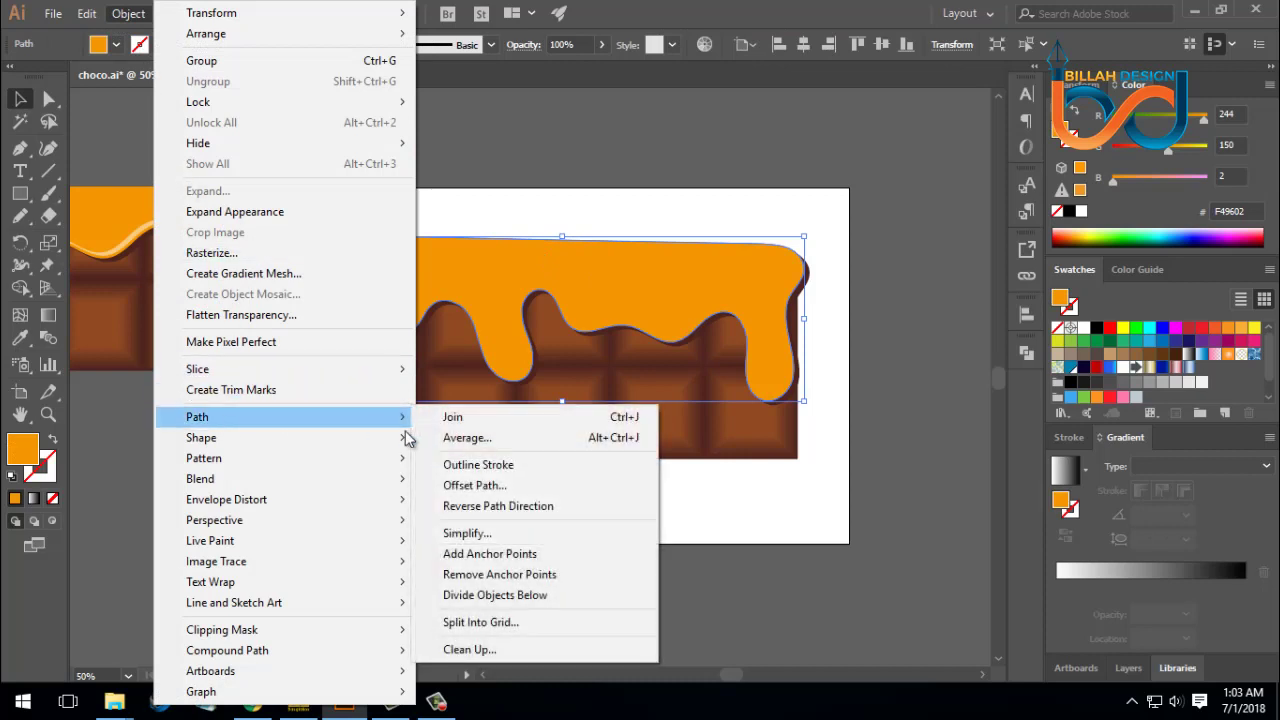
pyautogui.click(460, 486)
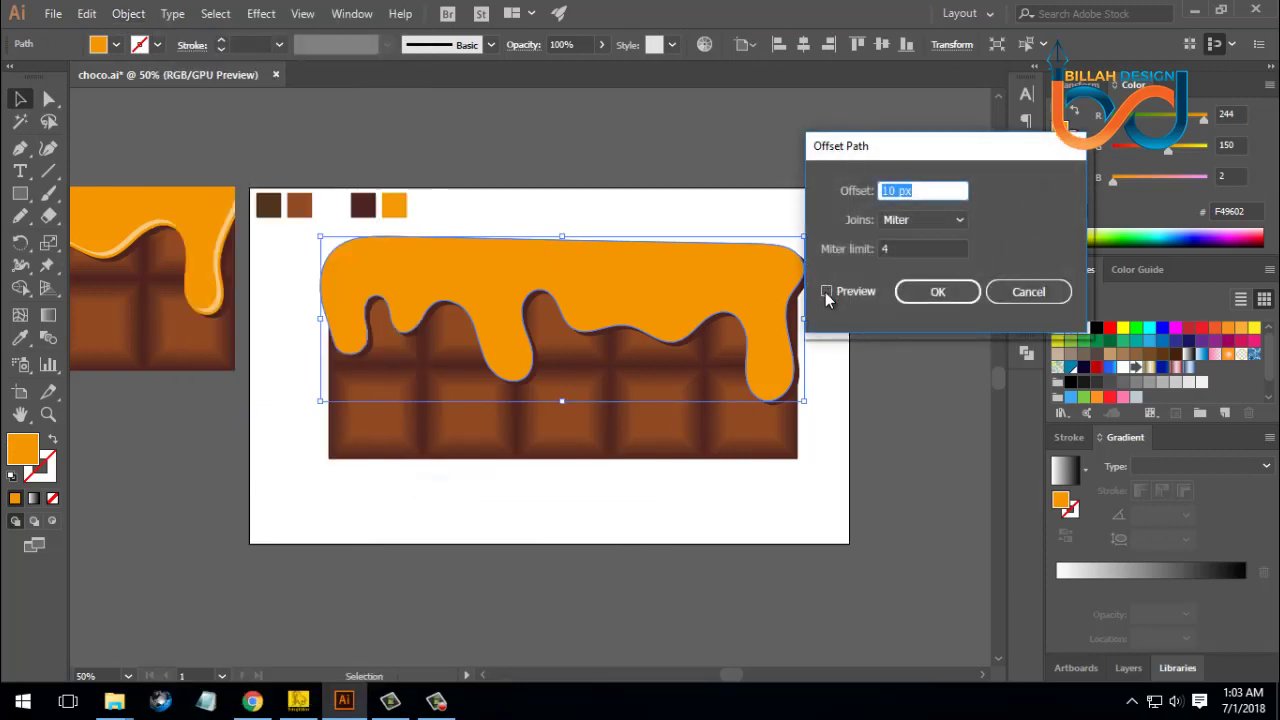
pyautogui.click(826, 292)
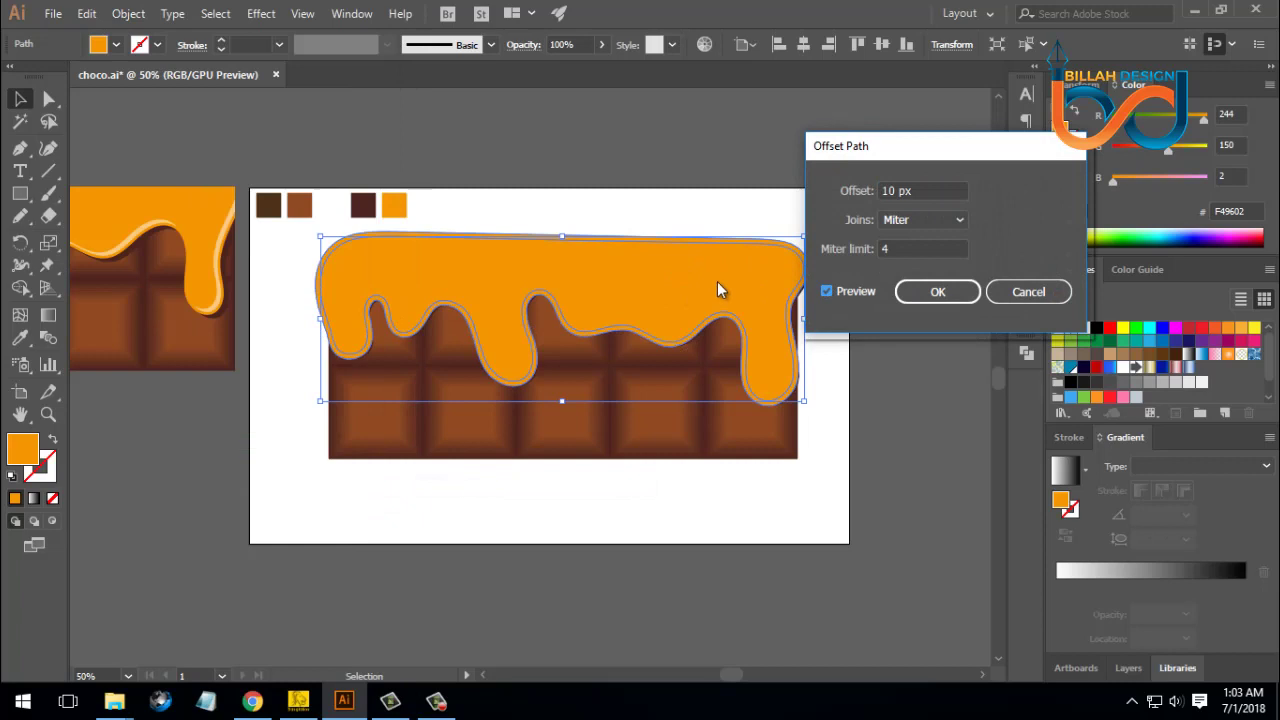
pyautogui.click(881, 190)
pyautogui.press('Delete')
pyautogui.press('Delete')
pyautogui.write('-2')
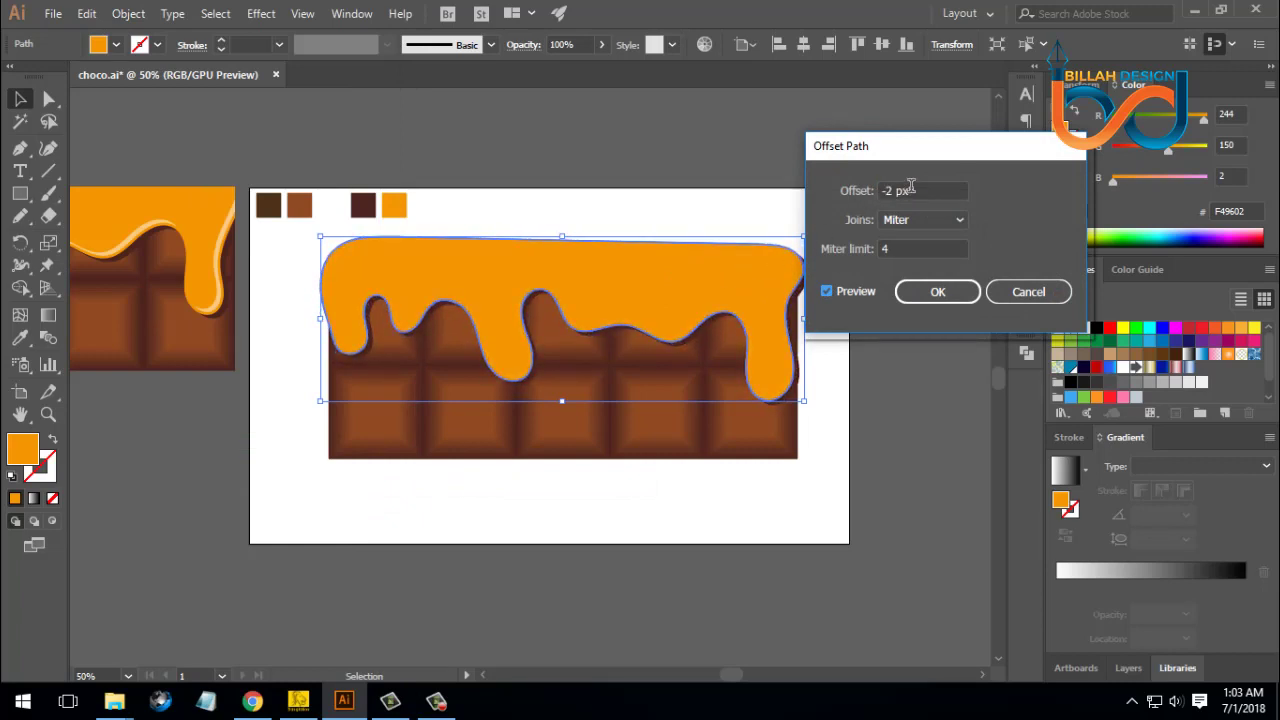
pyautogui.press('Down')
pyautogui.press('Down')
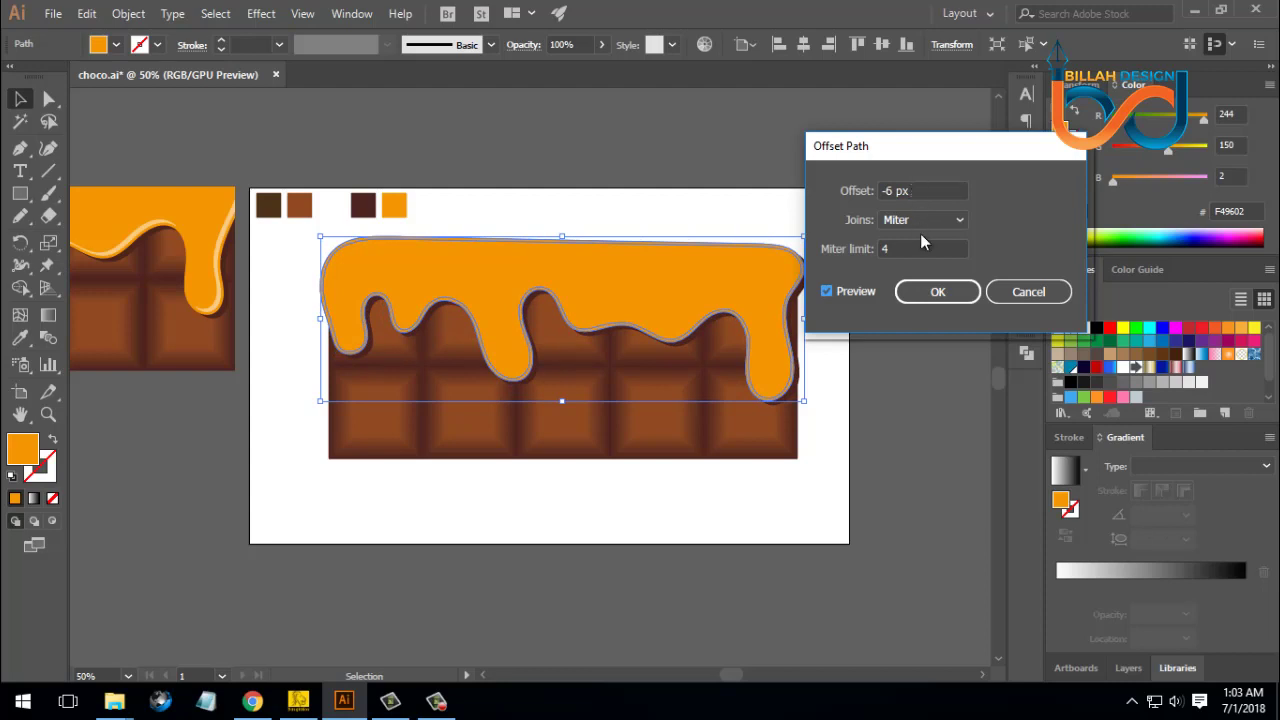
pyautogui.click(936, 291)
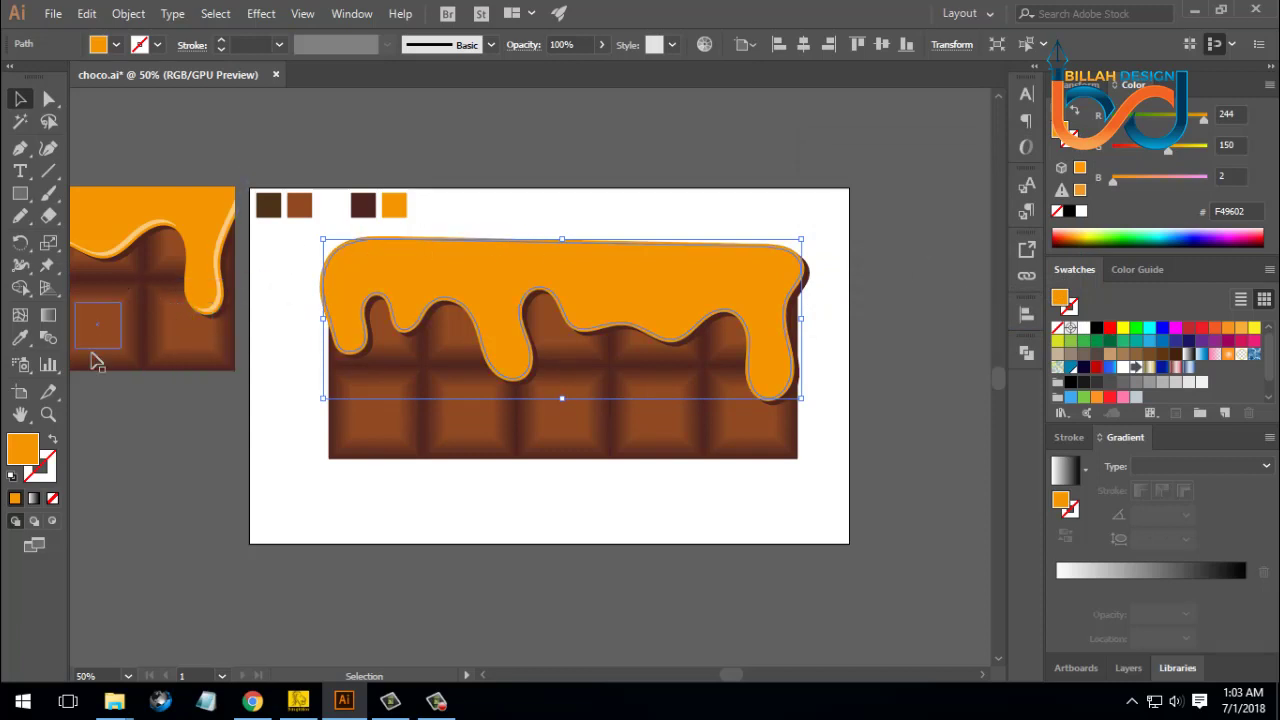
# Step: Fill the inner offset drip with black and paste a copy of it directly in front
pyautogui.click(1068, 211)
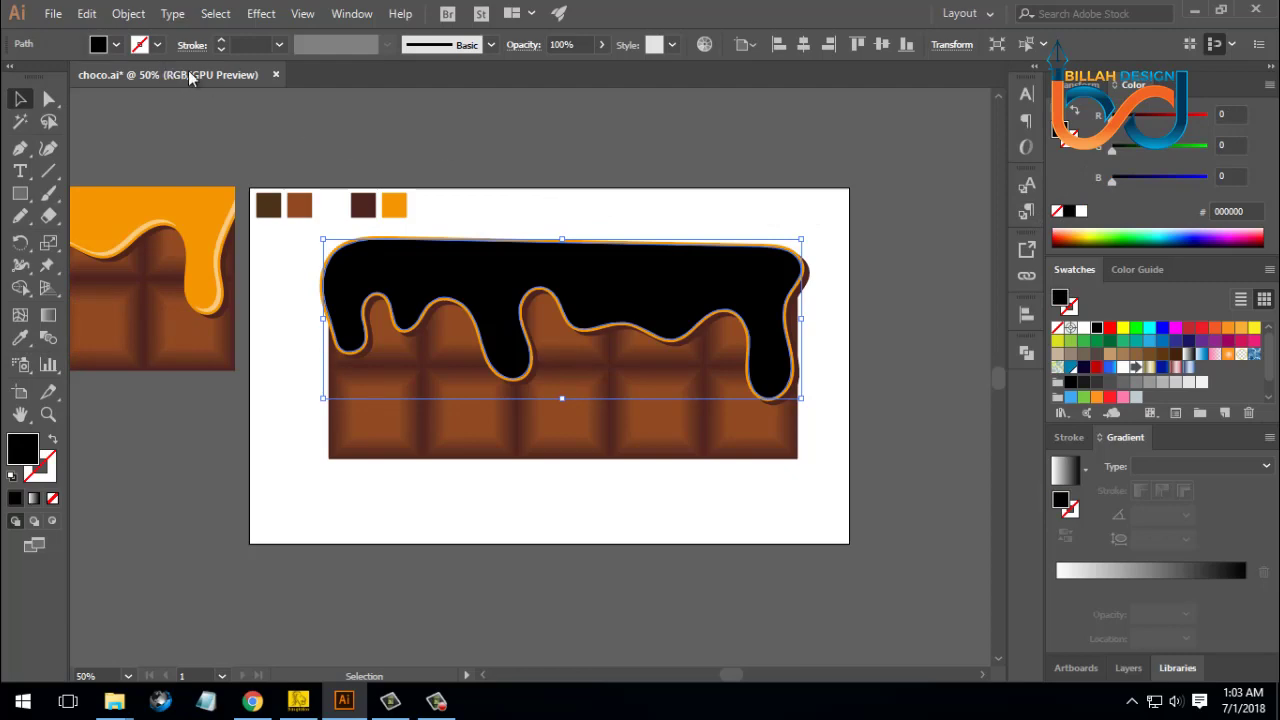
pyautogui.click(87, 14)
pyautogui.click(122, 114)
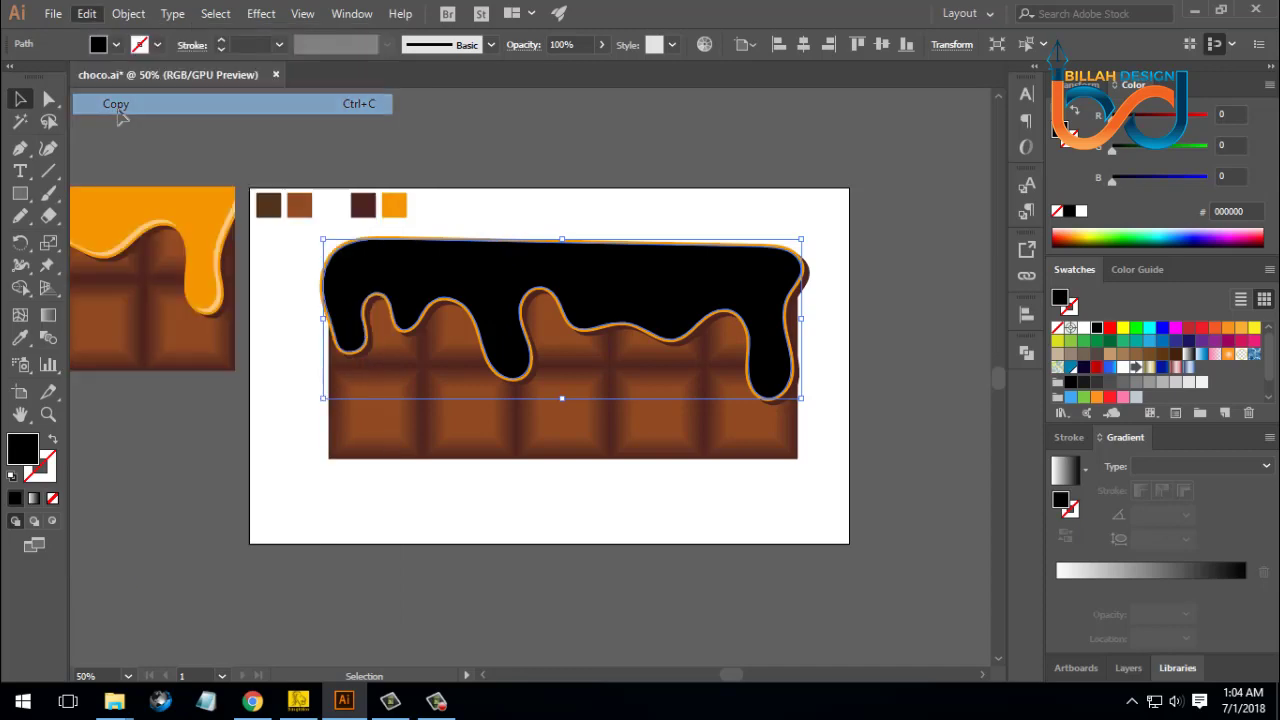
pyautogui.click(88, 16)
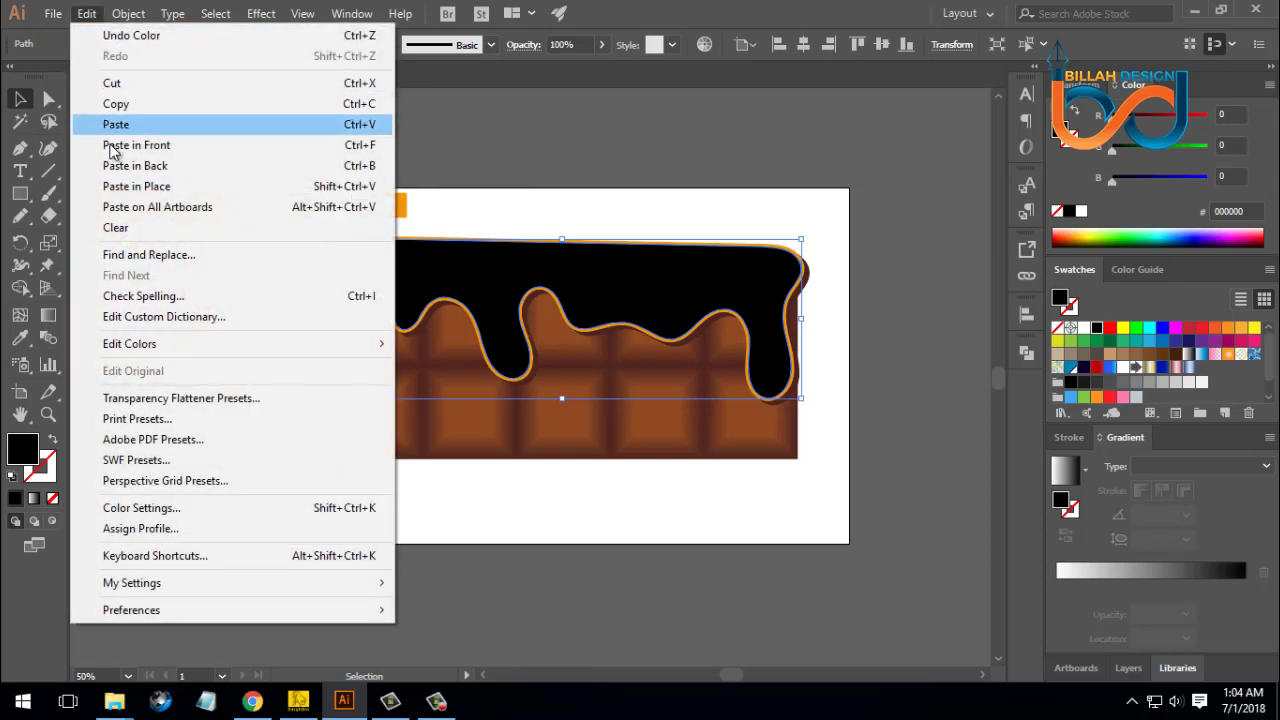
pyautogui.click(157, 148)
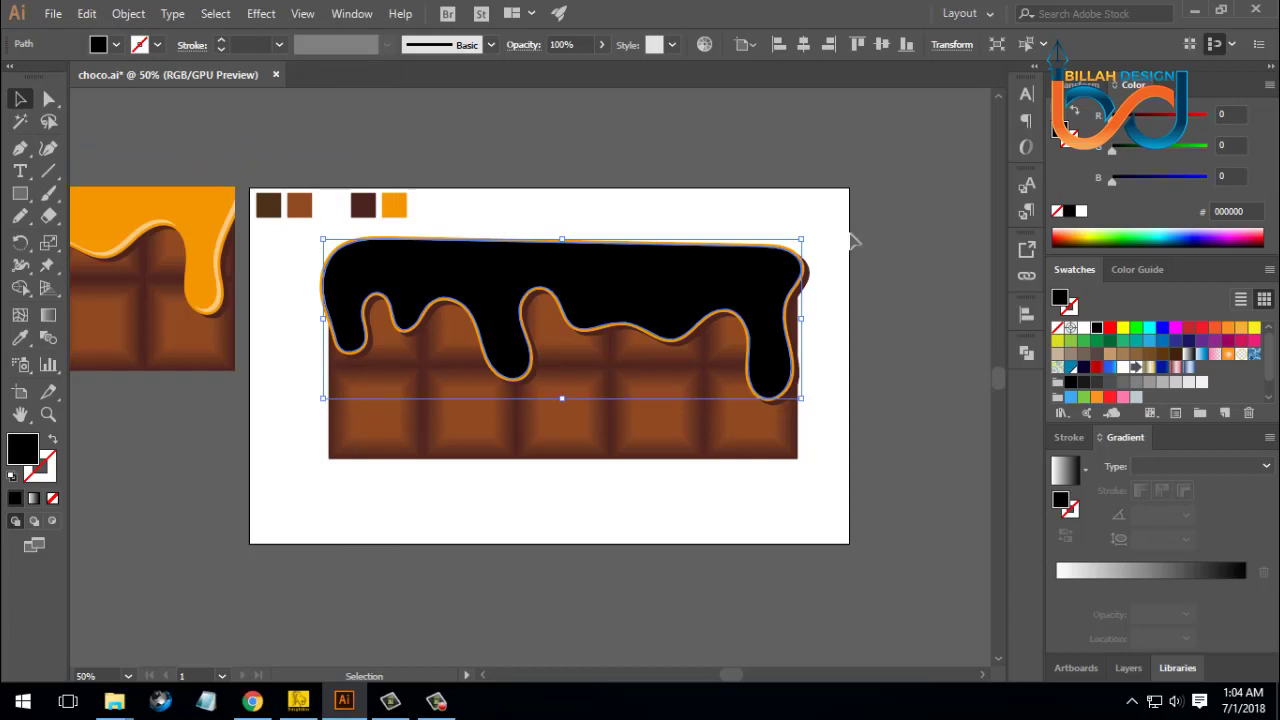
# Step: Fill the front copy with white and nudge it up and left, exposing a thin black band along the drip's lower edge
pyautogui.click(1081, 212)
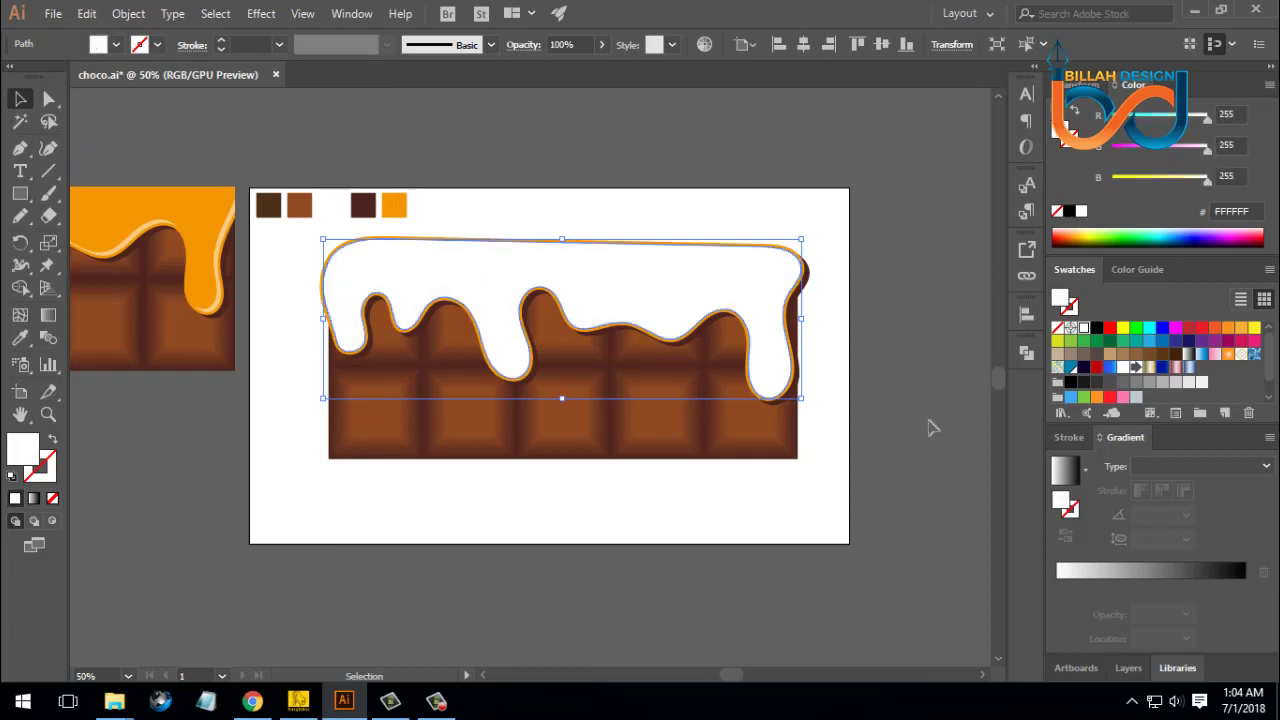
pyautogui.press('Up')
pyautogui.press('Up')
pyautogui.press('Up')
pyautogui.press('Up')
pyautogui.press('Left')
pyautogui.press('Left')
pyautogui.press('Left')
pyautogui.press('Left')
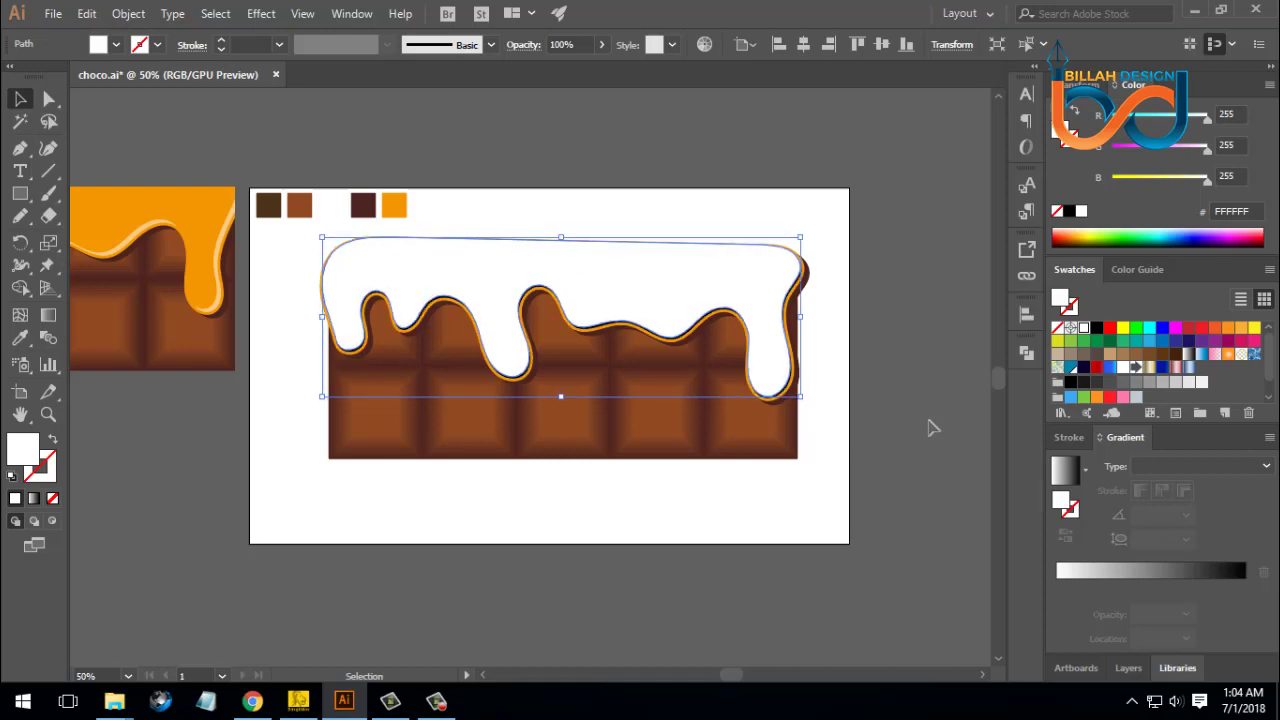
pyautogui.press('Up')
pyautogui.press('Up')
pyautogui.press('Up')
pyautogui.press('Up')
pyautogui.press('Left')
pyautogui.press('Up')
pyautogui.press('Up')
pyautogui.press('Up')
pyautogui.press('Up')
pyautogui.press('Left')
pyautogui.press('Left')
pyautogui.press('Down')
pyautogui.press('Down')
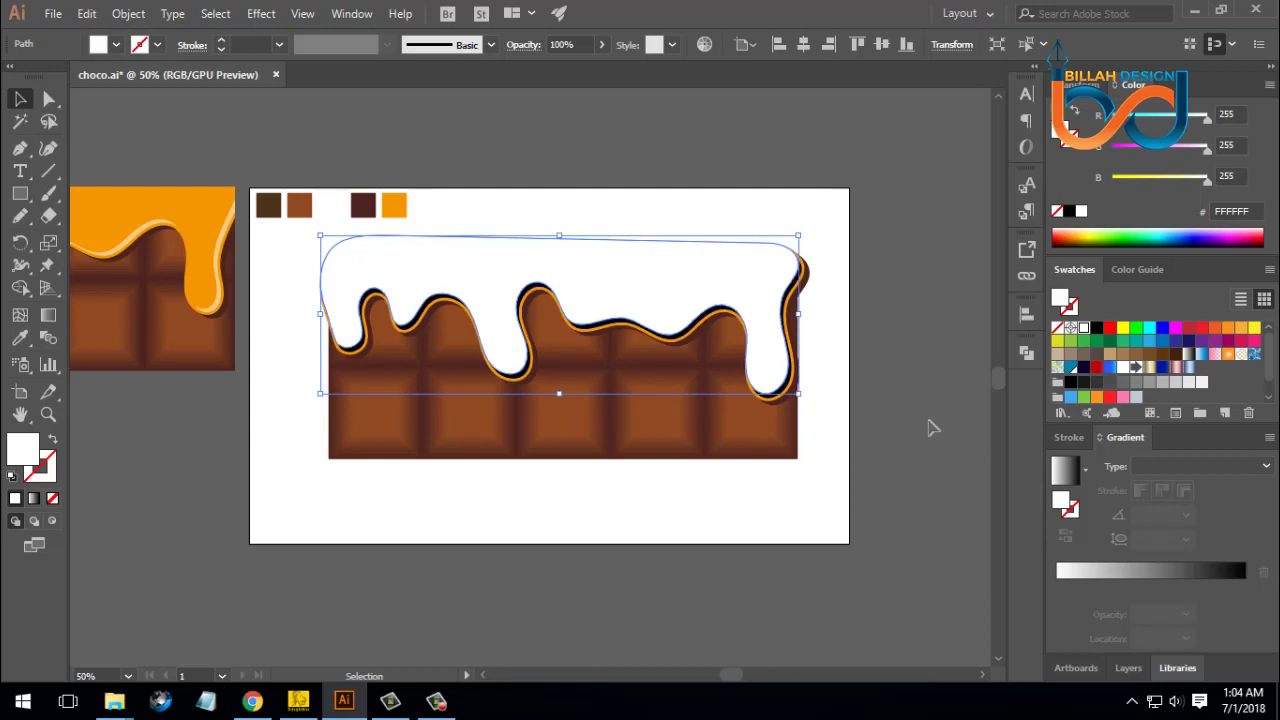
# Step: Subtract the white drip from the black one with Pathfinder Minus Front, leaving thin black strips along the drip edge
pyautogui.hotkey('ctrl', '1')
pyautogui.moveTo(873, 393); pyautogui.dragTo(670, 365)
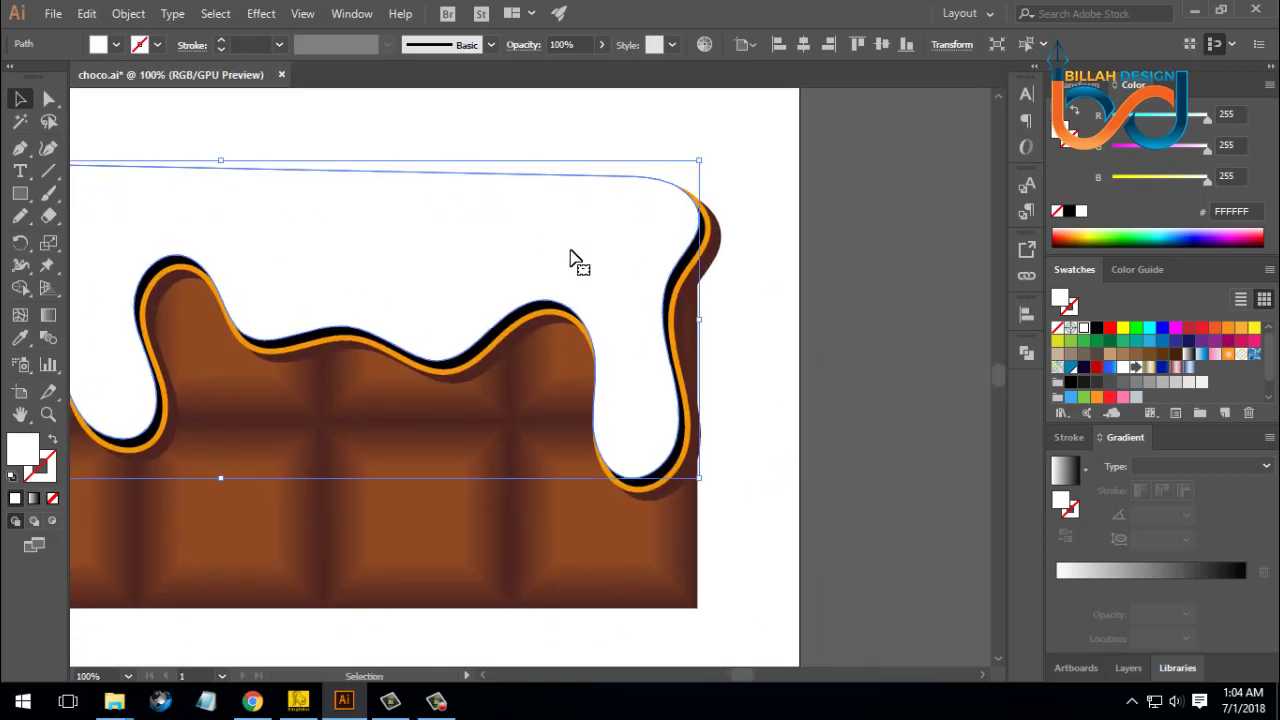
pyautogui.moveTo(569, 257); pyautogui.dragTo(544, 316)
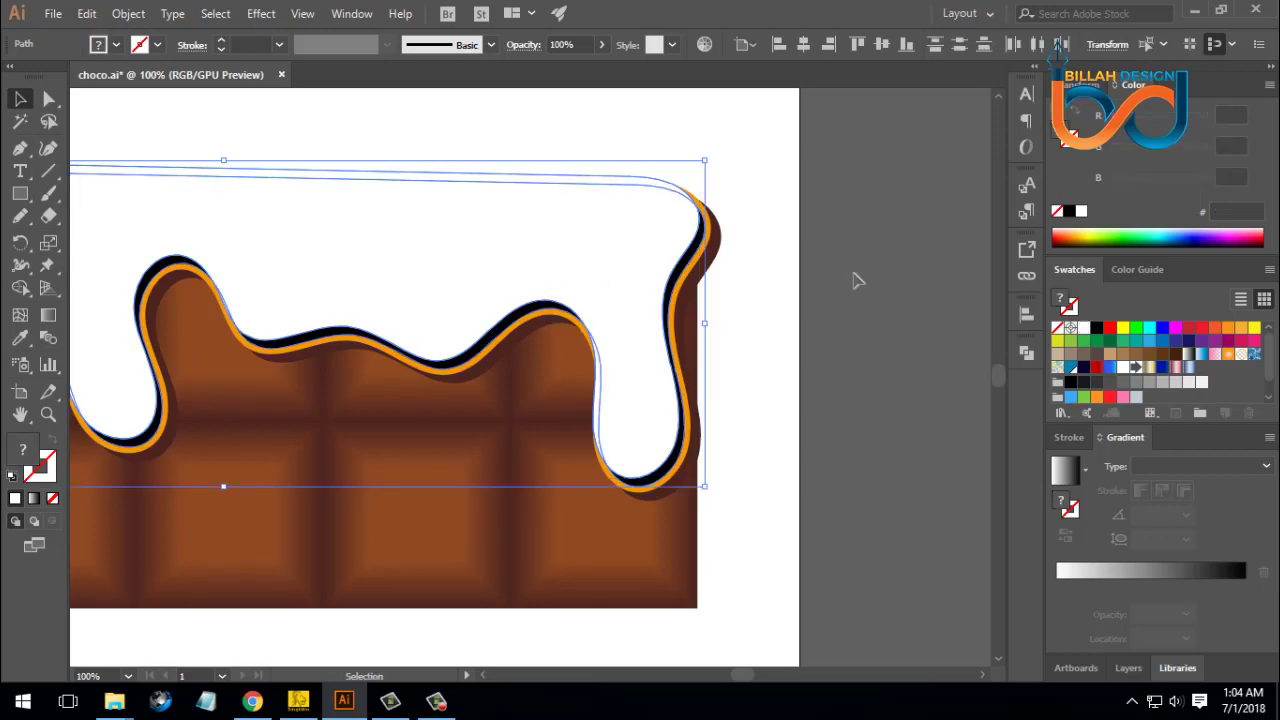
pyautogui.click(1030, 352)
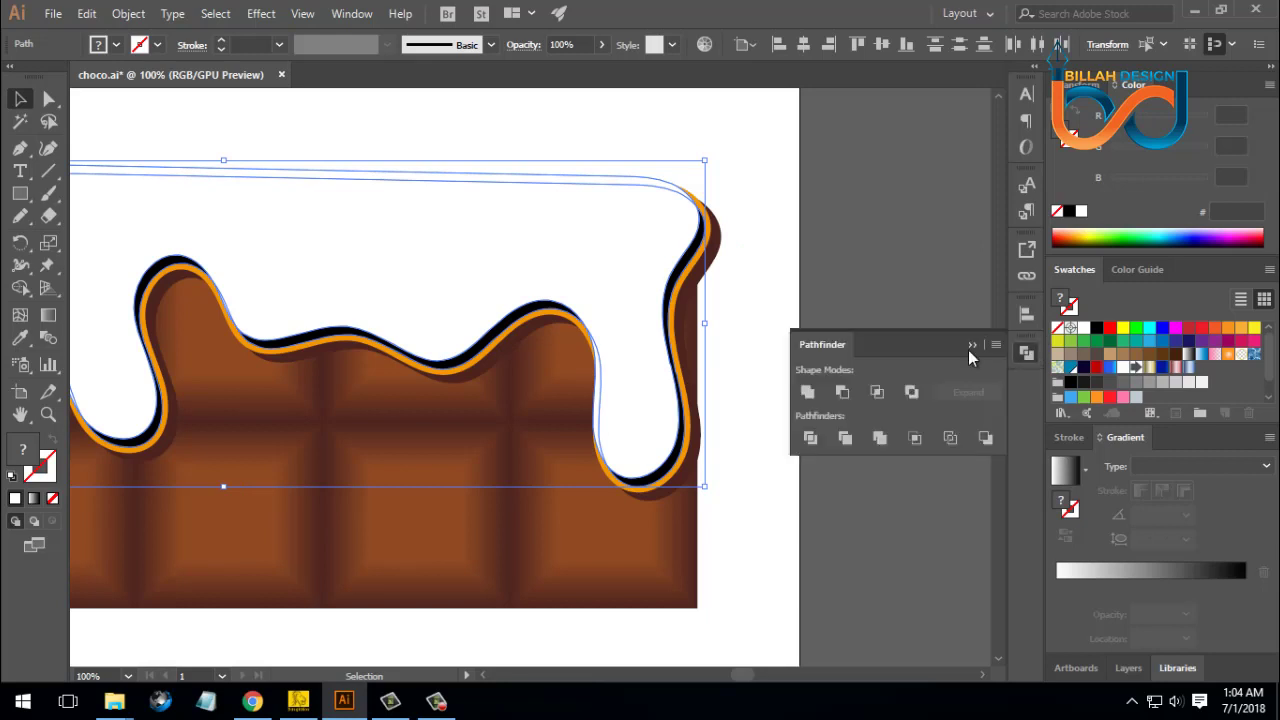
pyautogui.click(847, 392)
pyautogui.click(1026, 352)
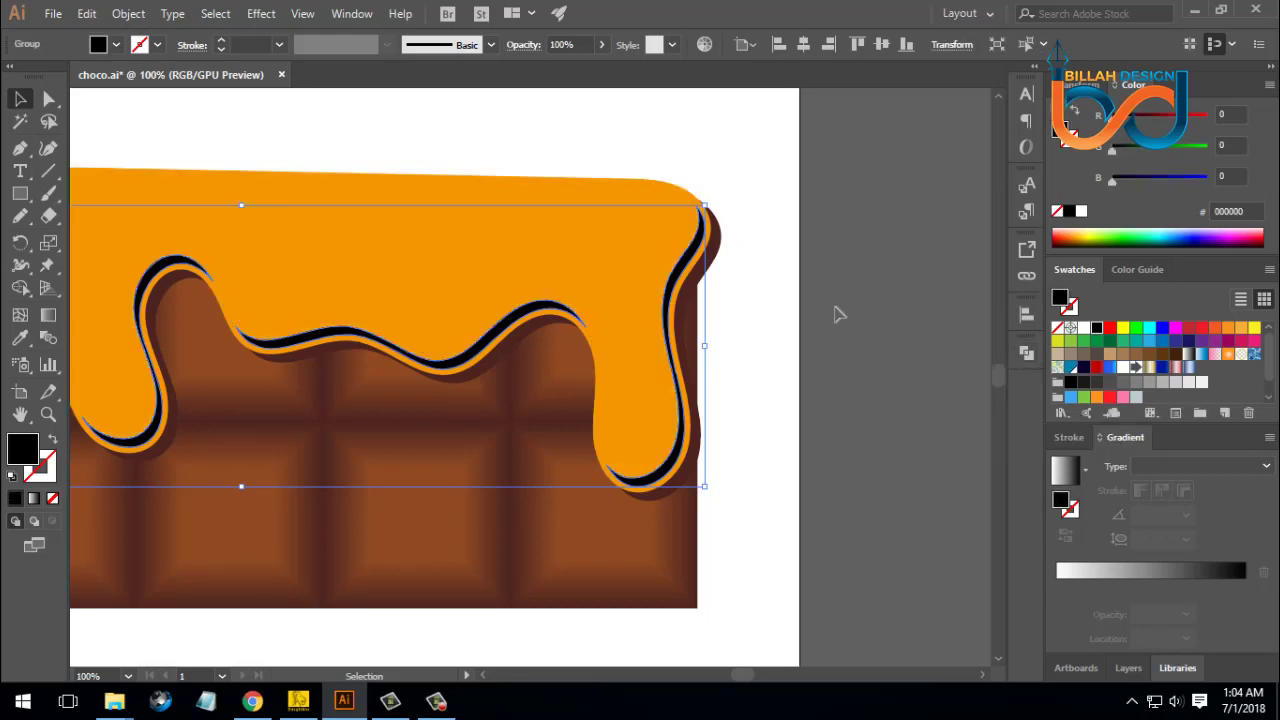
pyautogui.hotkey('ctrl', '-')
pyautogui.hotkey('ctrl', '-')
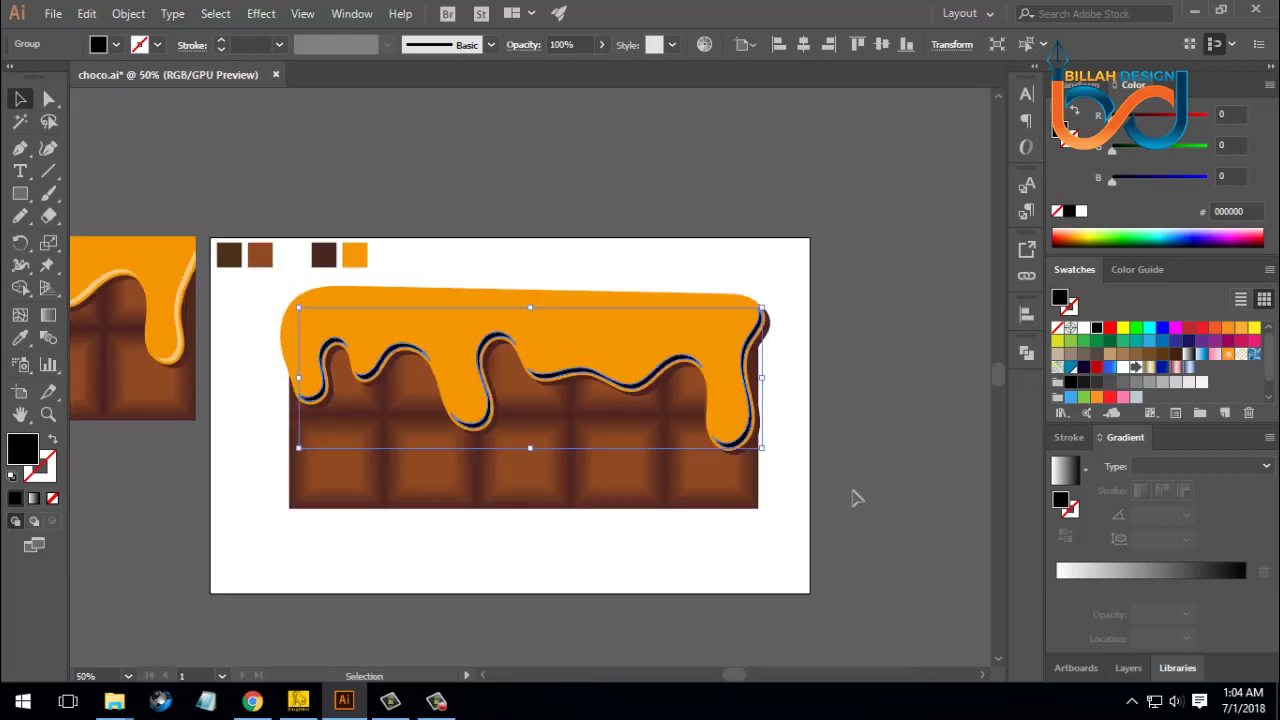
# Step: Fill the thin strips along the drip edge with white and set their opacity to 50%
pyautogui.moveTo(830, 458); pyautogui.dragTo(792, 430)
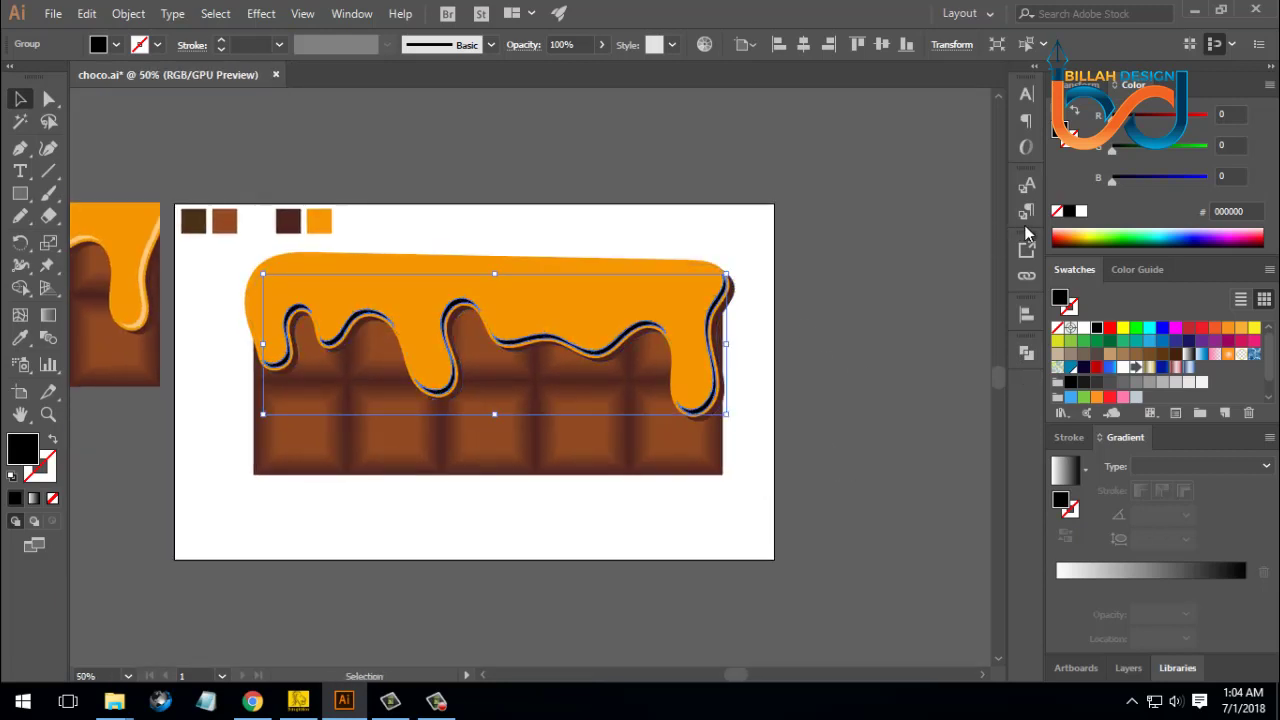
pyautogui.click(1080, 211)
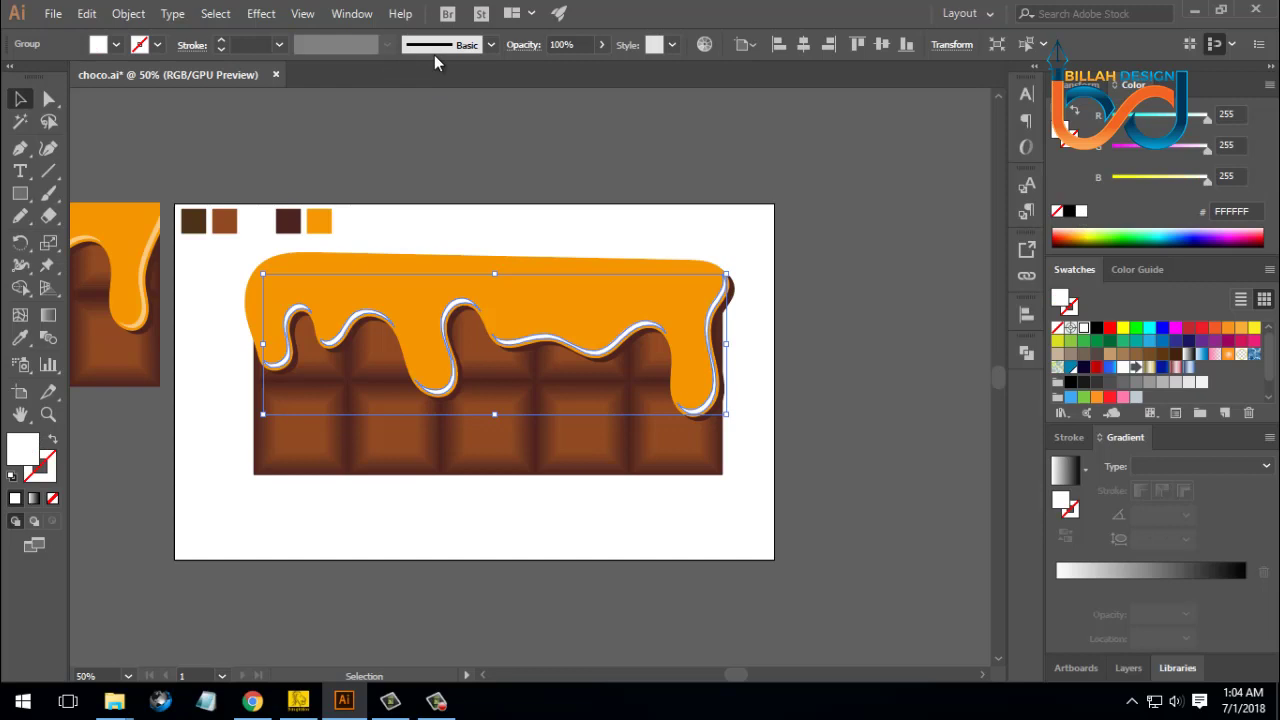
pyautogui.click(587, 43)
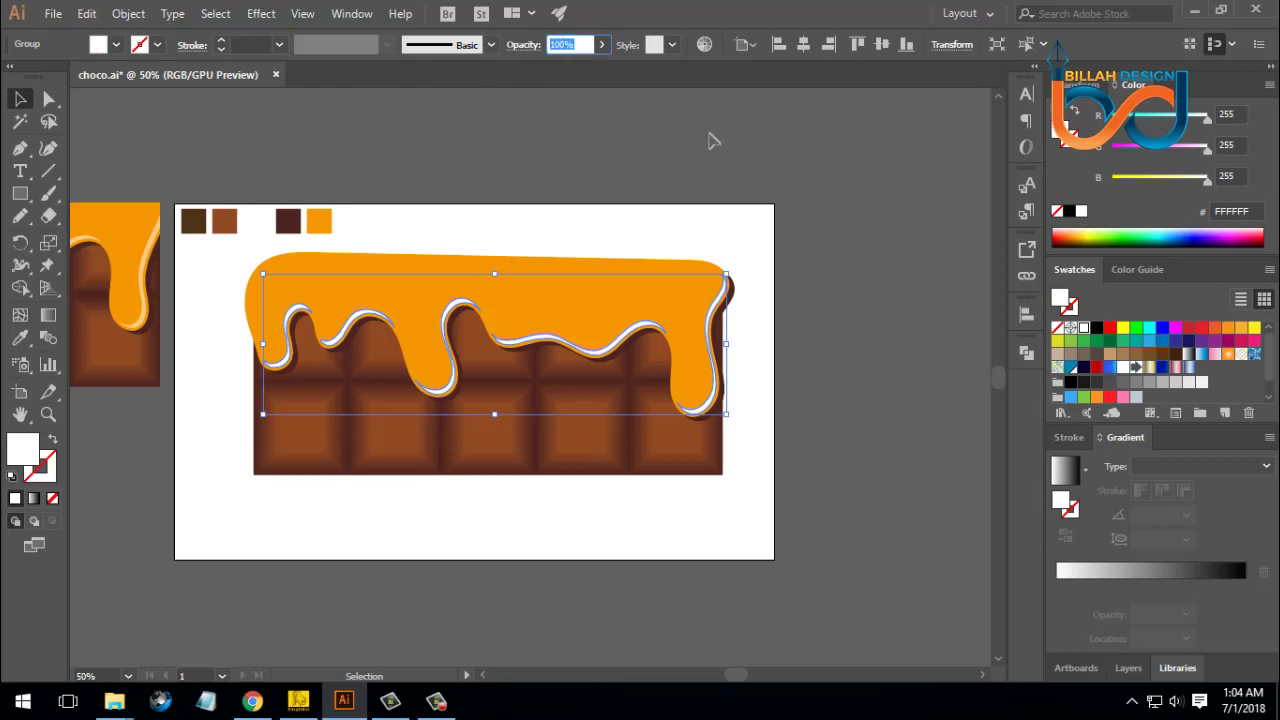
pyautogui.press('Return')
pyautogui.click(868, 406)
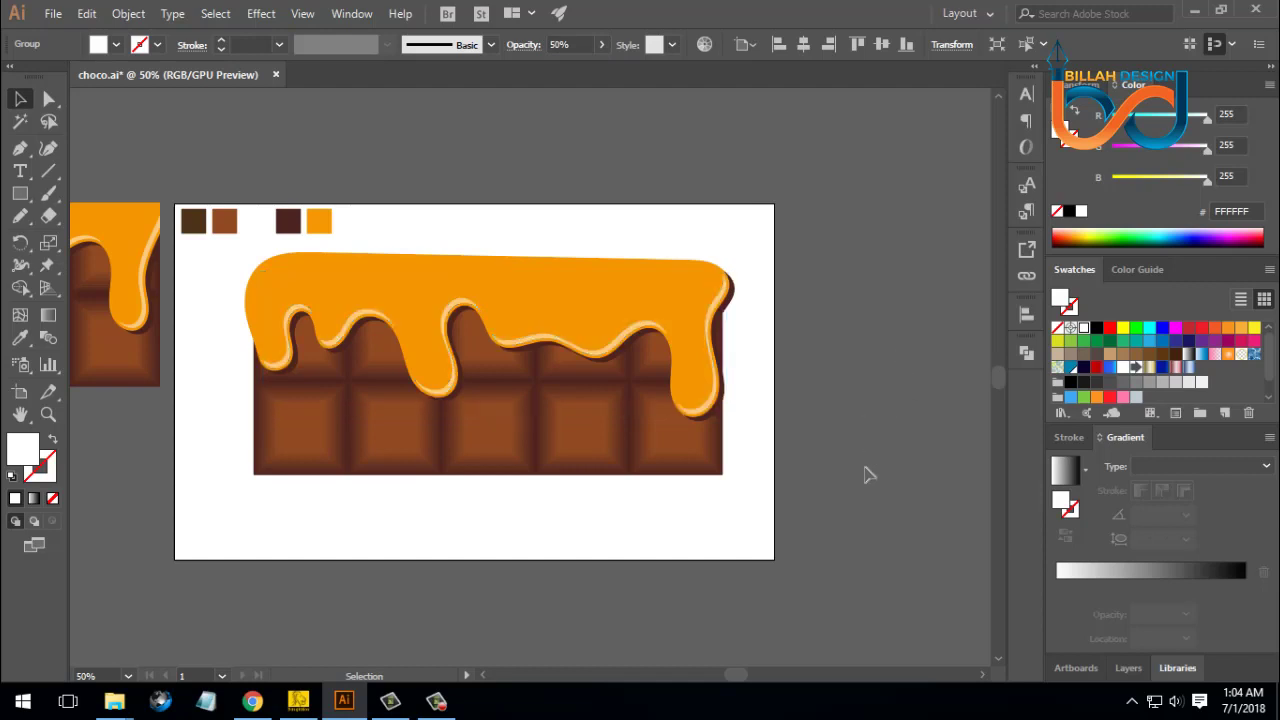
# Step: Expand the appearance of the blended chocolate squares so they become regular shapes
pyautogui.moveTo(672, 497); pyautogui.dragTo(806, 489)
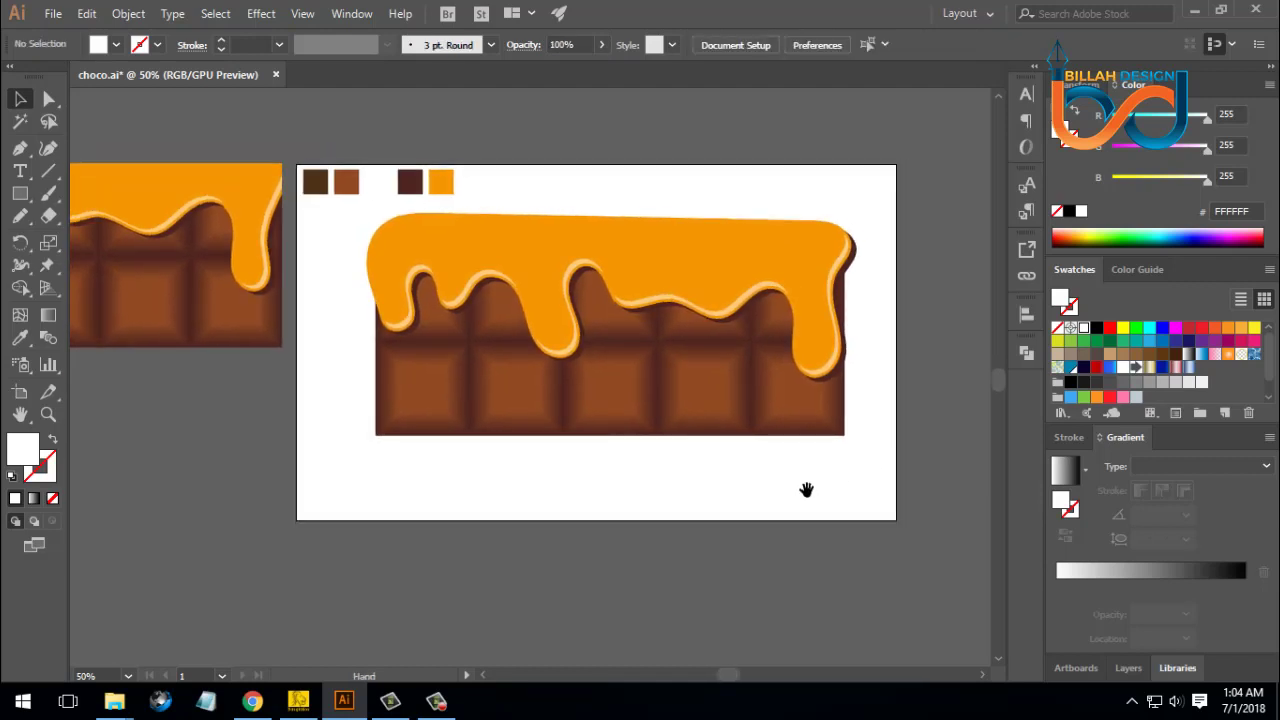
pyautogui.hotkey('ctrl', '-')
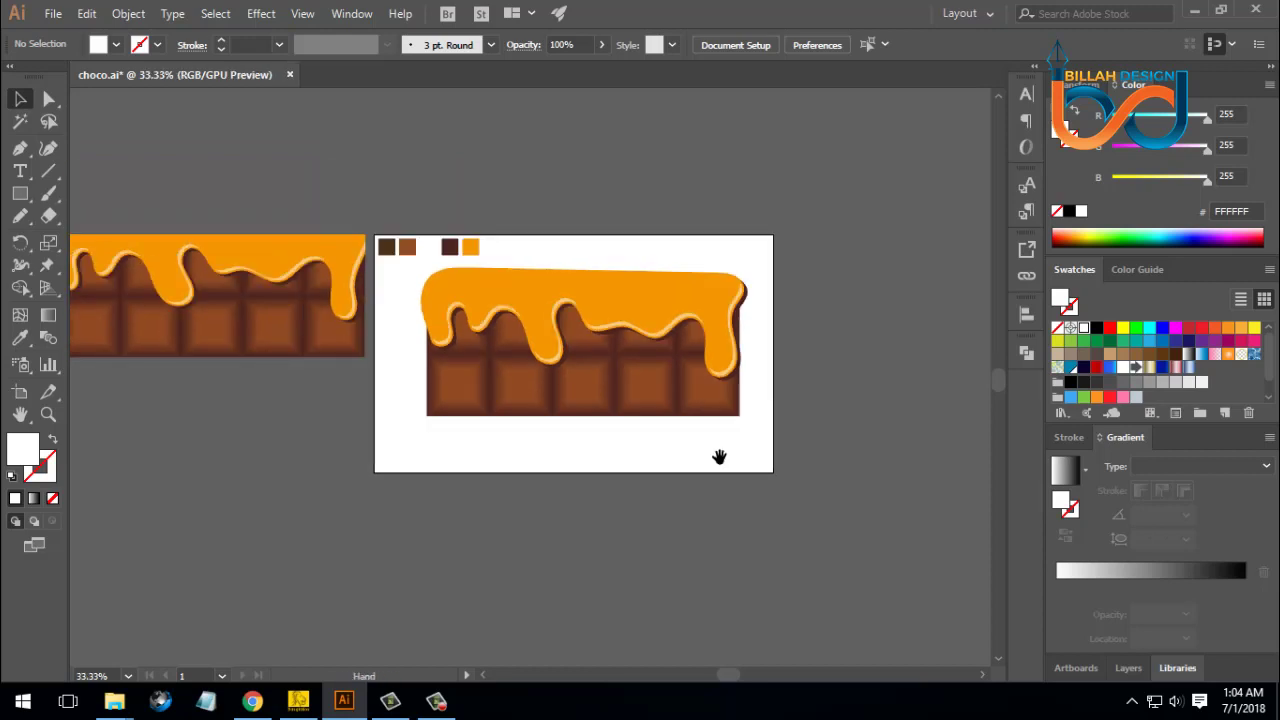
pyautogui.moveTo(720, 454); pyautogui.dragTo(726, 446)
pyautogui.click(444, 311)
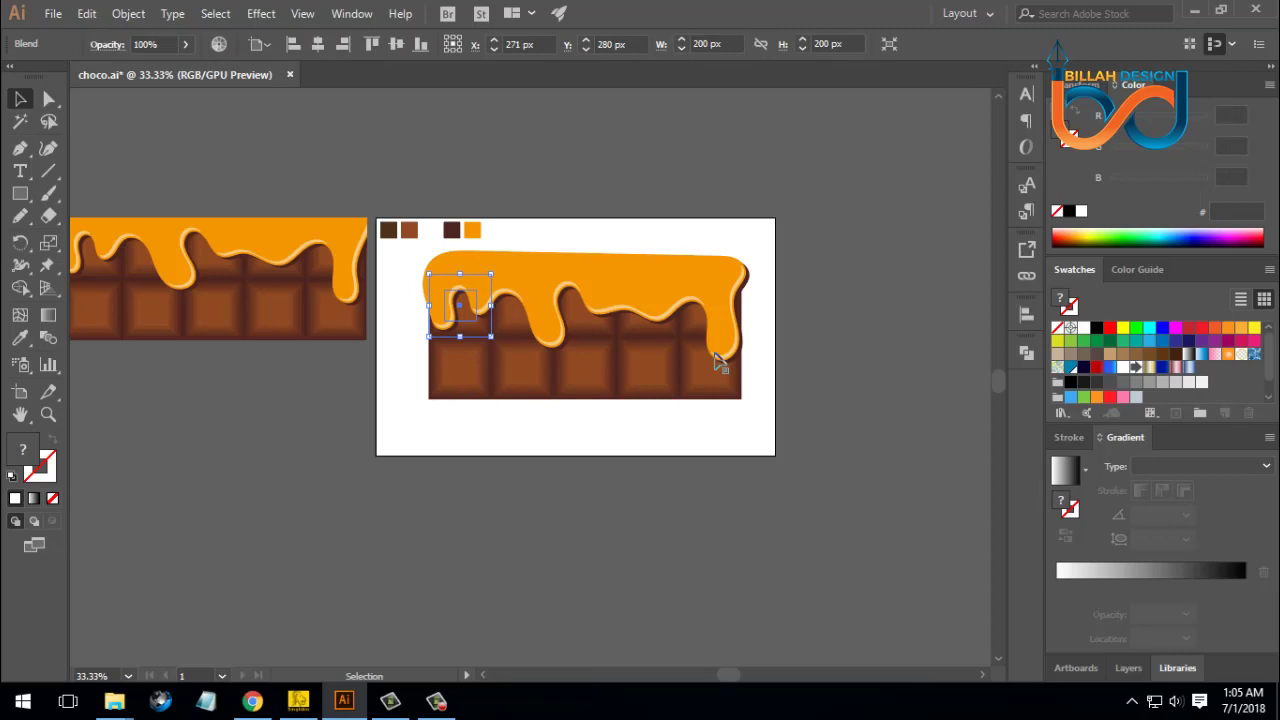
pyautogui.click(605, 452)
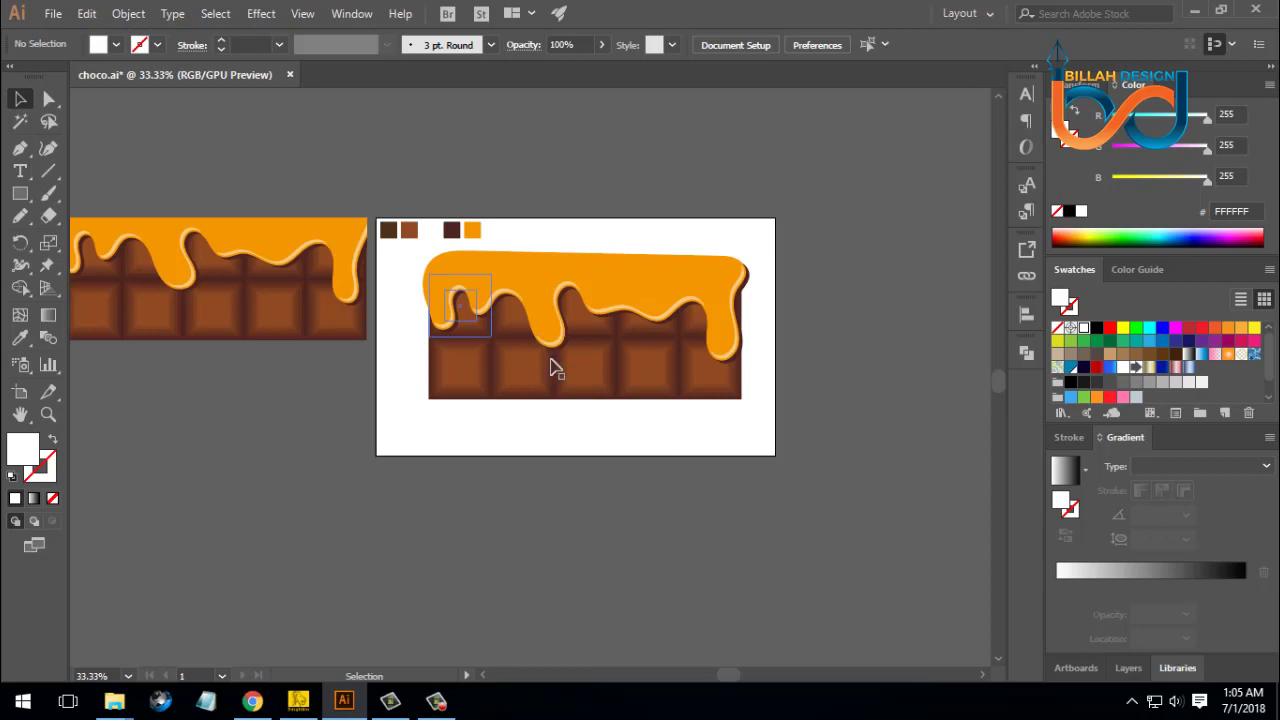
pyautogui.click(462, 305)
pyautogui.click(128, 13)
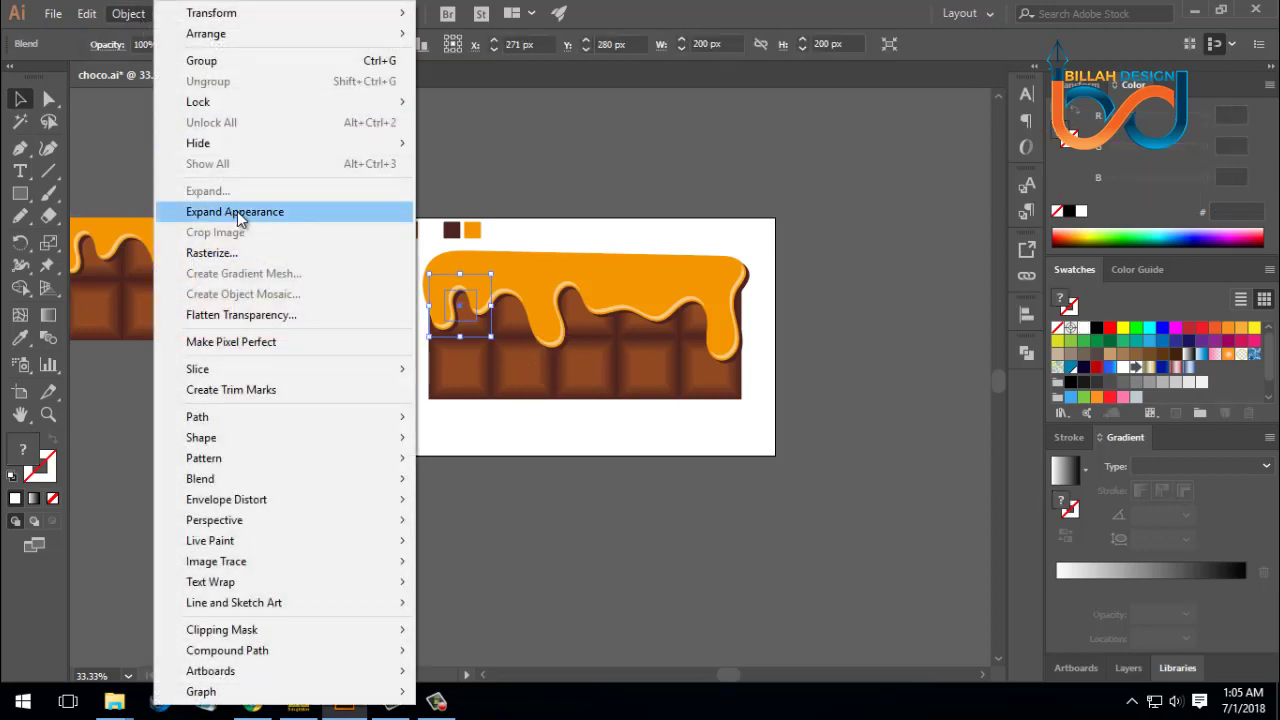
pyautogui.click(238, 219)
pyautogui.click(860, 459)
pyautogui.hotkey('ctrl', '=')
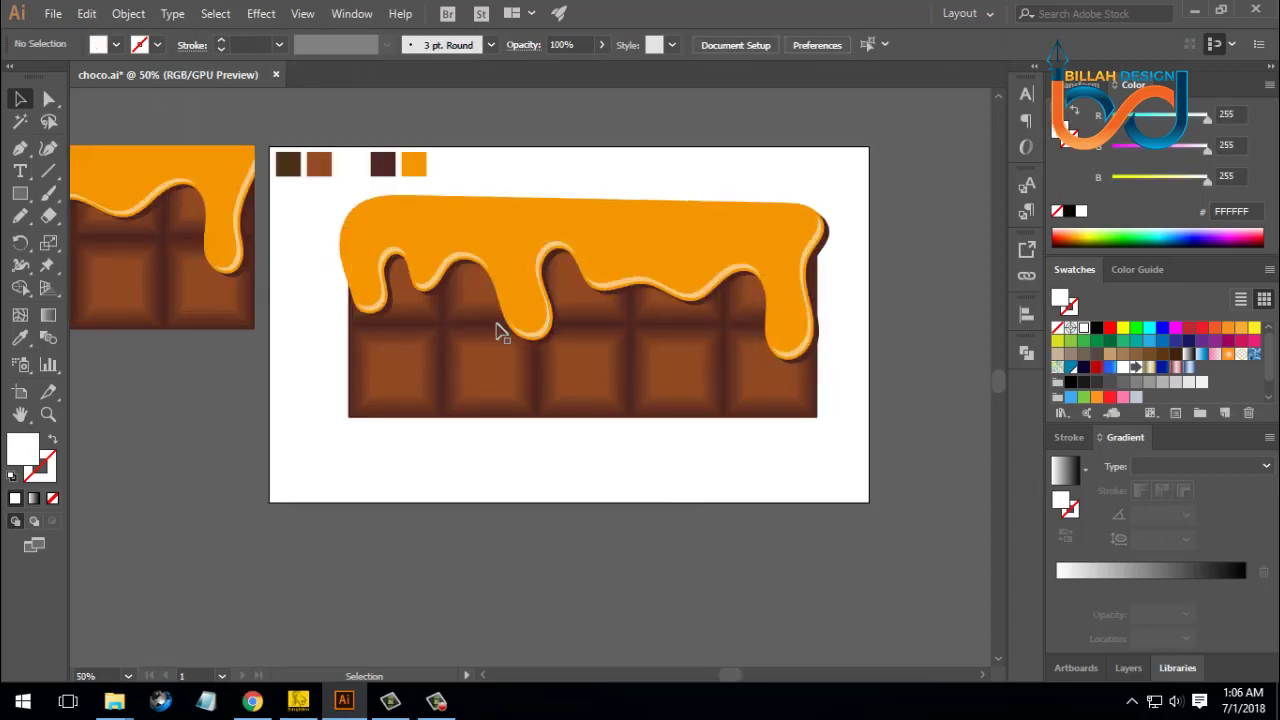
pyautogui.click(574, 364)
pyautogui.click(509, 463)
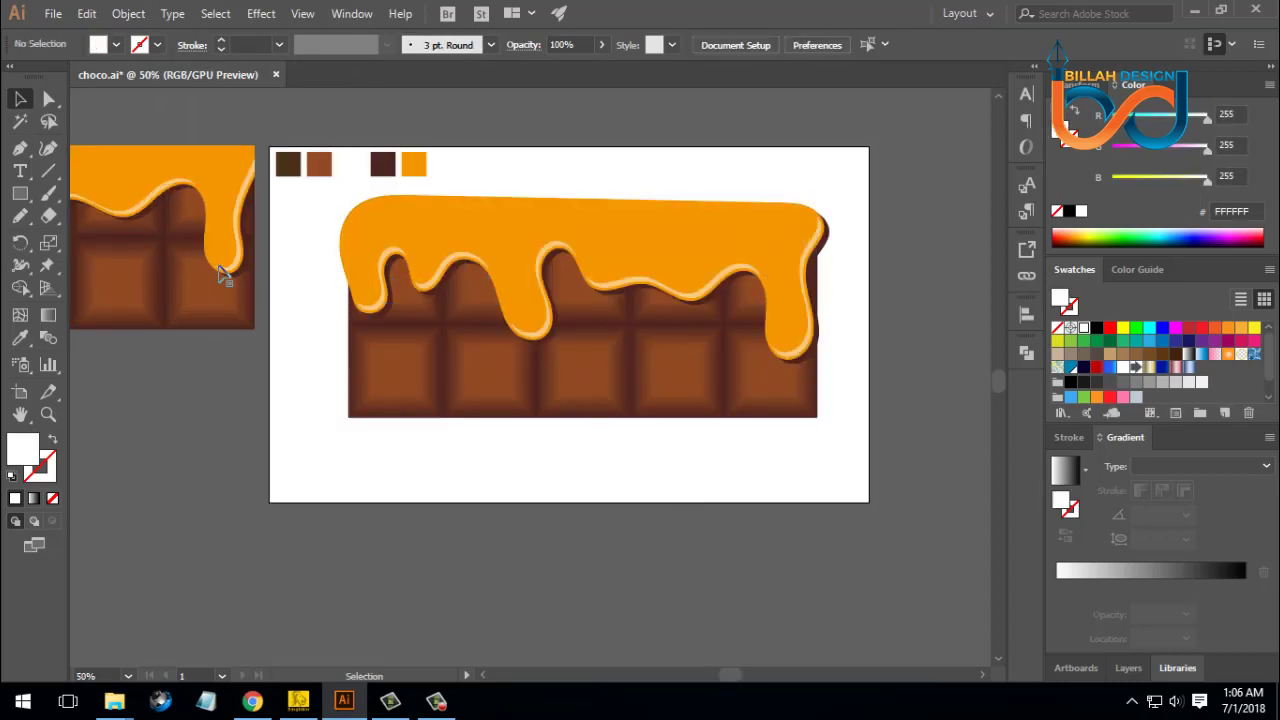
# Step: Draw a white rectangle exactly covering the chocolate bar's full block of ten squares, above all the artwork
pyautogui.click(20, 194)
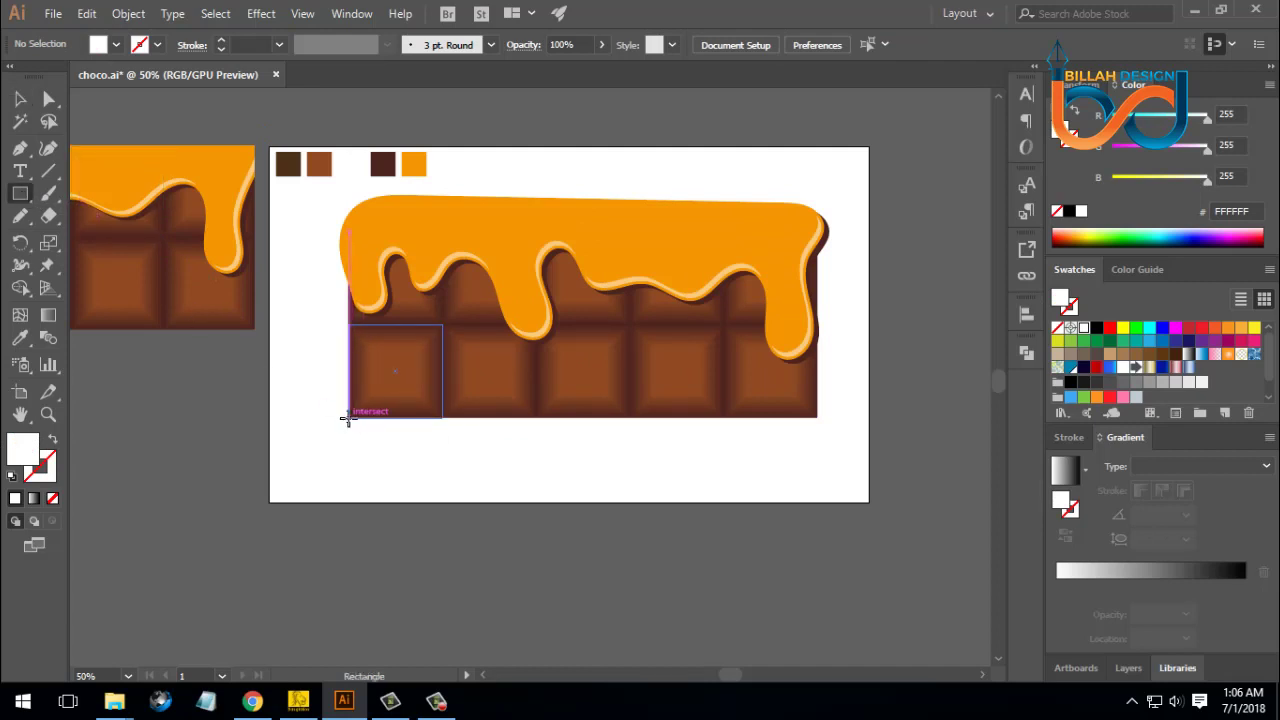
pyautogui.moveTo(348, 418); pyautogui.dragTo(818, 230)
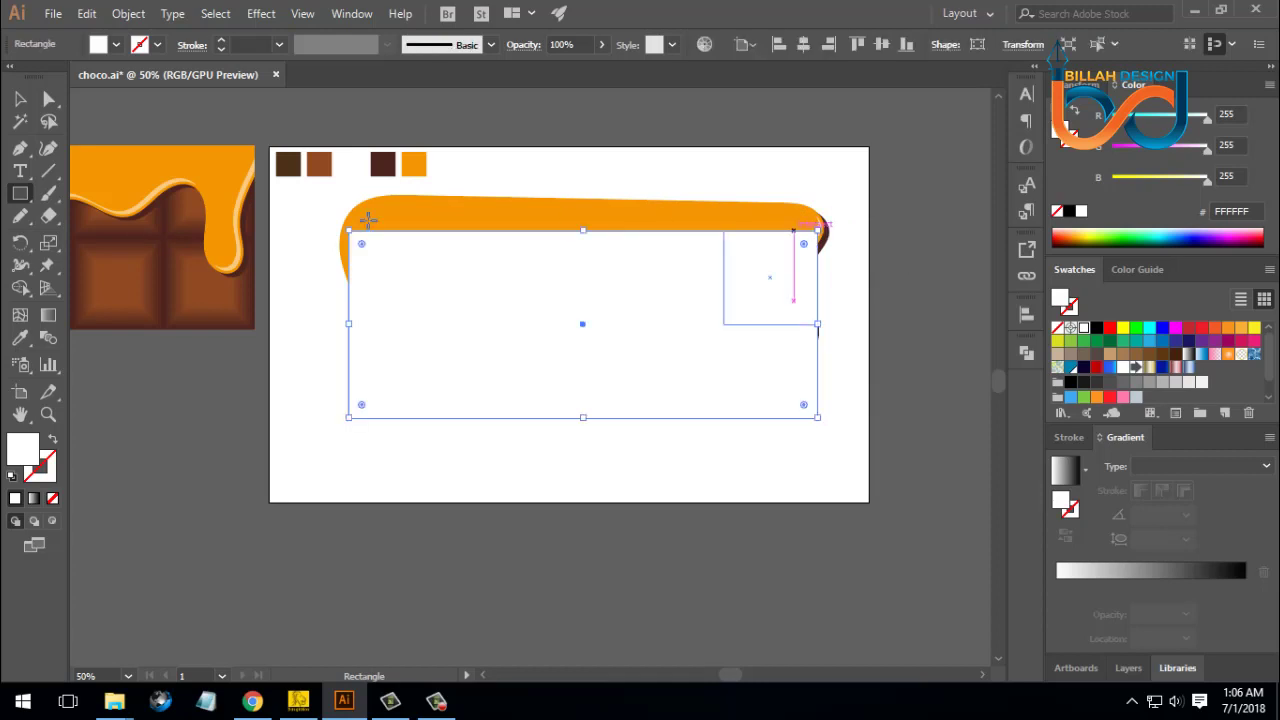
pyautogui.press('v')
pyautogui.click(603, 484)
# Step: Clip the chocolate squares and the orange drip to the rectangle with a clipping mask
pyautogui.moveTo(534, 474); pyautogui.dragTo(712, 209)
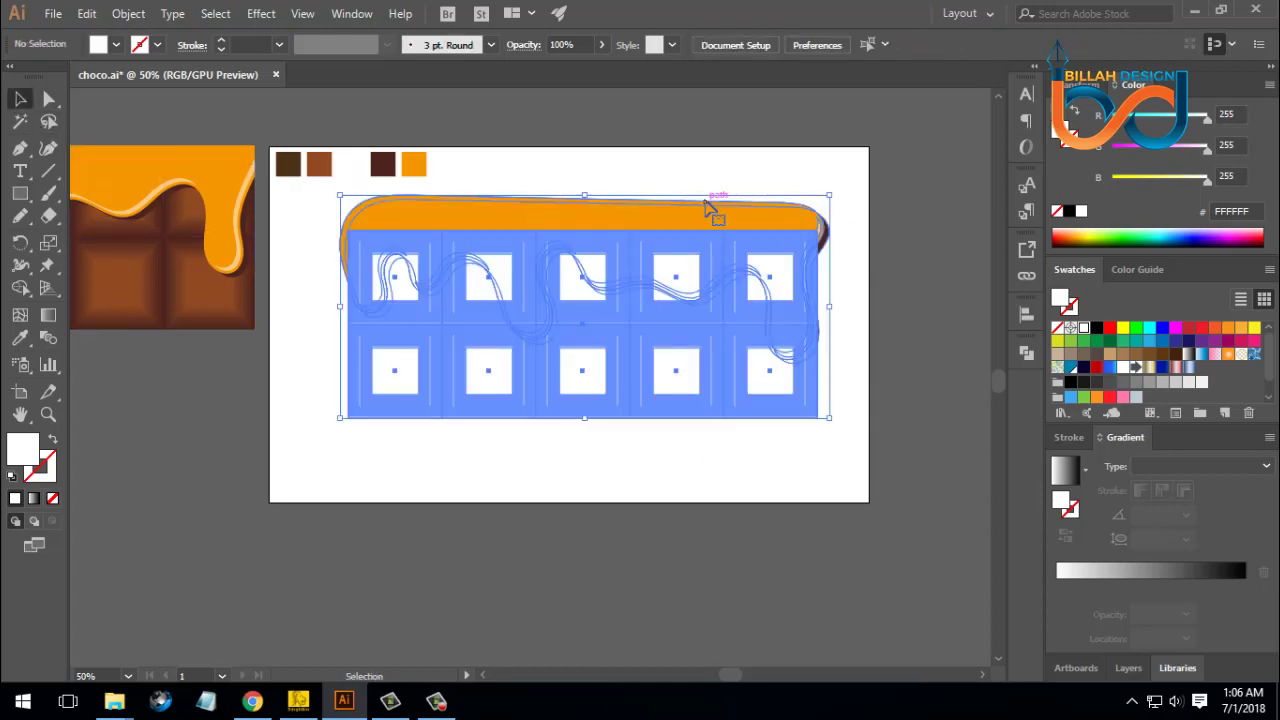
pyautogui.rightClick(631, 285)
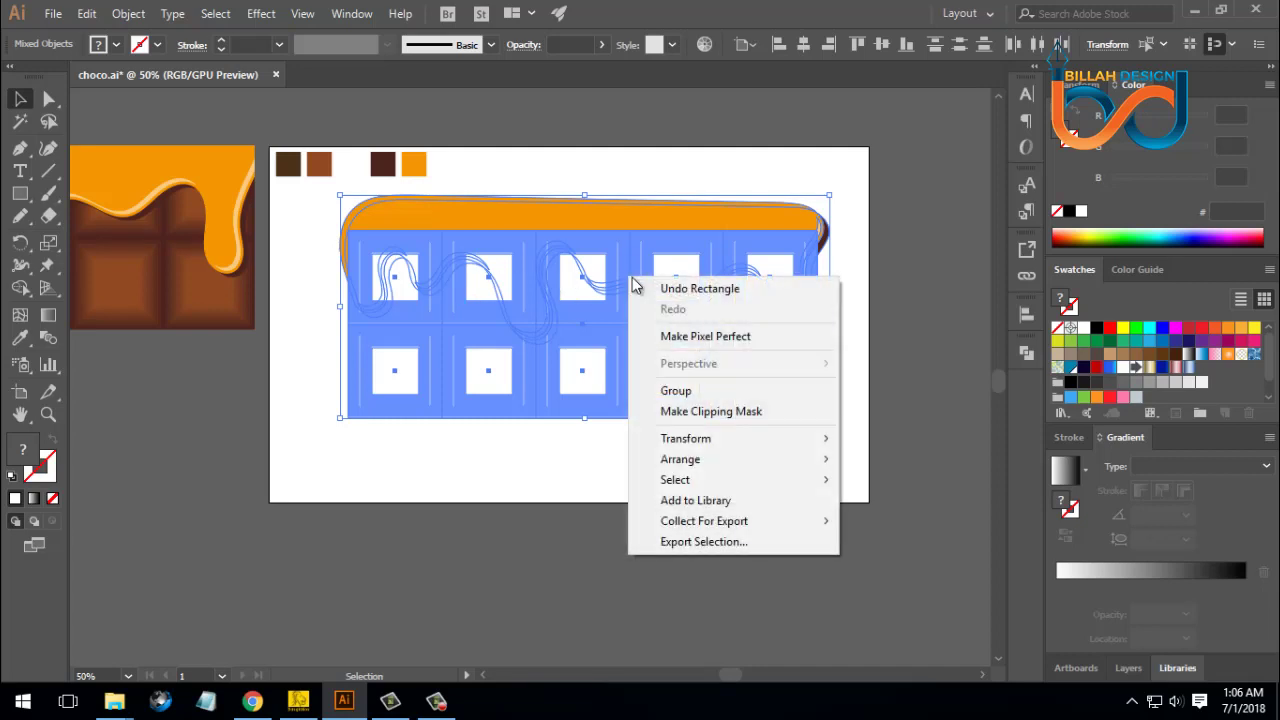
pyautogui.click(711, 411)
pyautogui.click(771, 478)
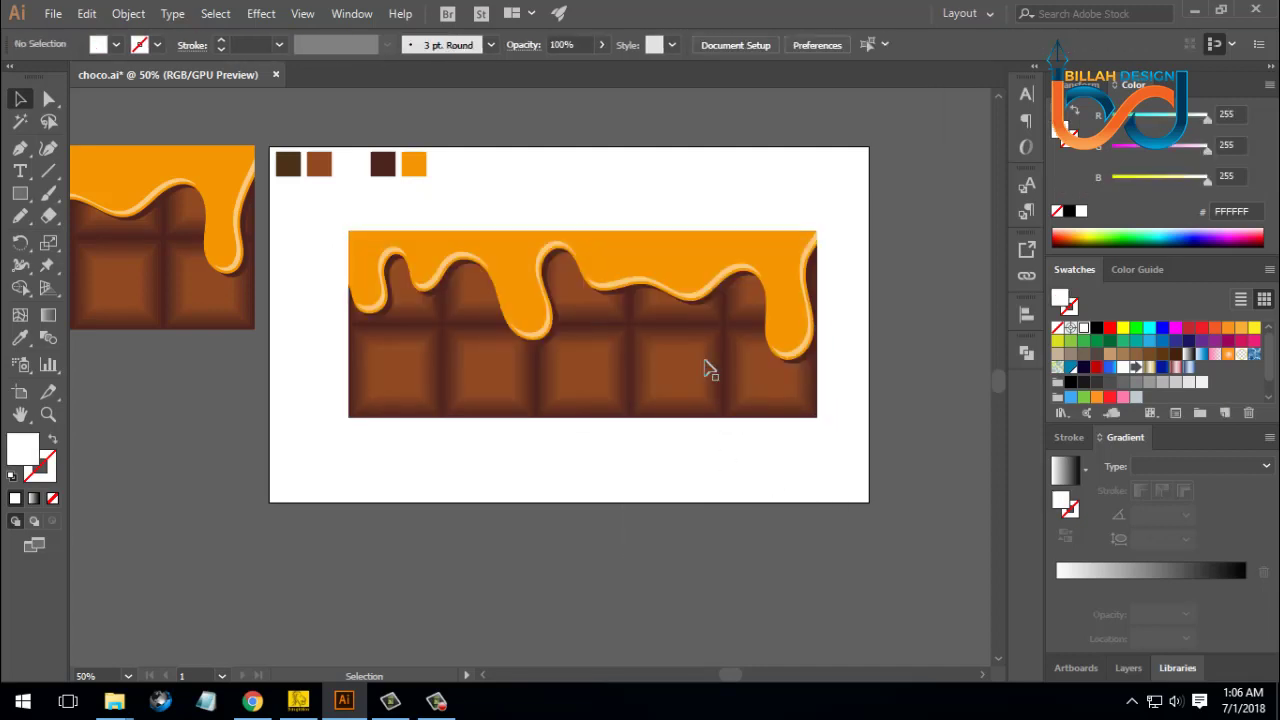
# Step: Delete the reference chocolate illustration beside the artboard and the colour sample squares on the artboard
pyautogui.hotkey('ctrl', '-')
pyautogui.hotkey('ctrl', '-')
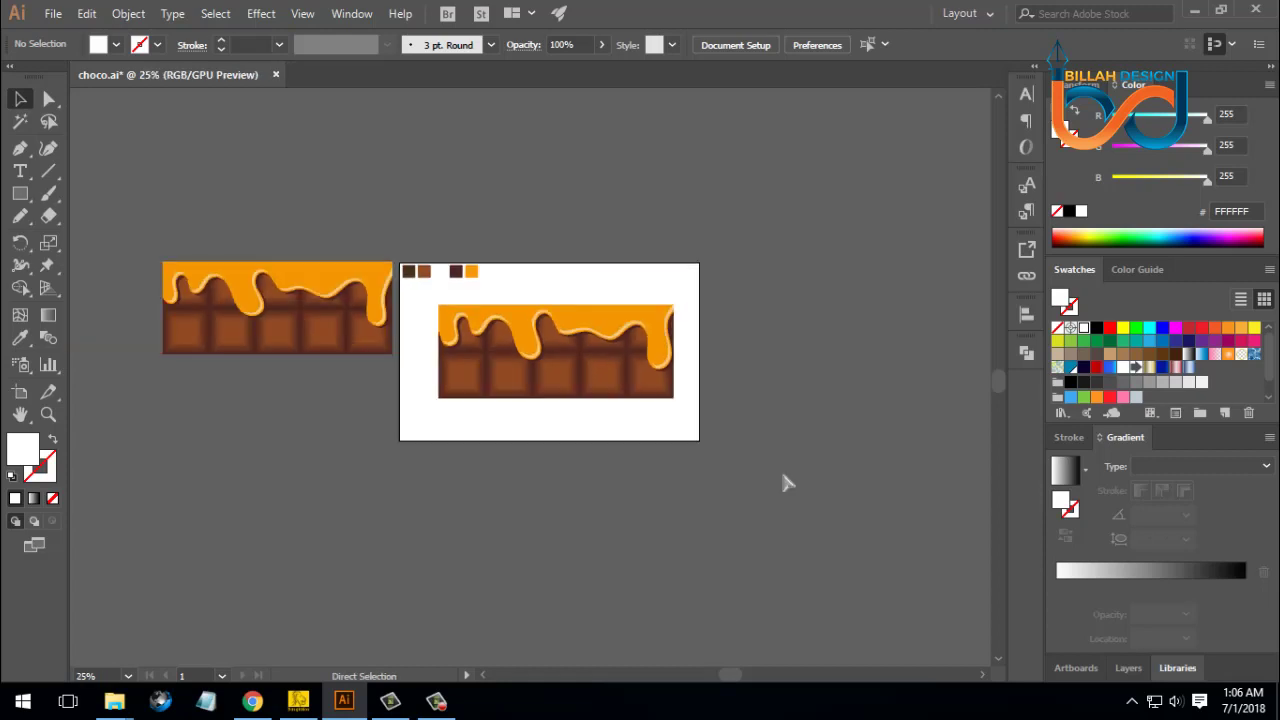
pyautogui.hotkey('ctrl', '+')
pyautogui.hscroll(-1, 674, 446)
pyautogui.moveTo(214, 129); pyautogui.dragTo(355, 418)
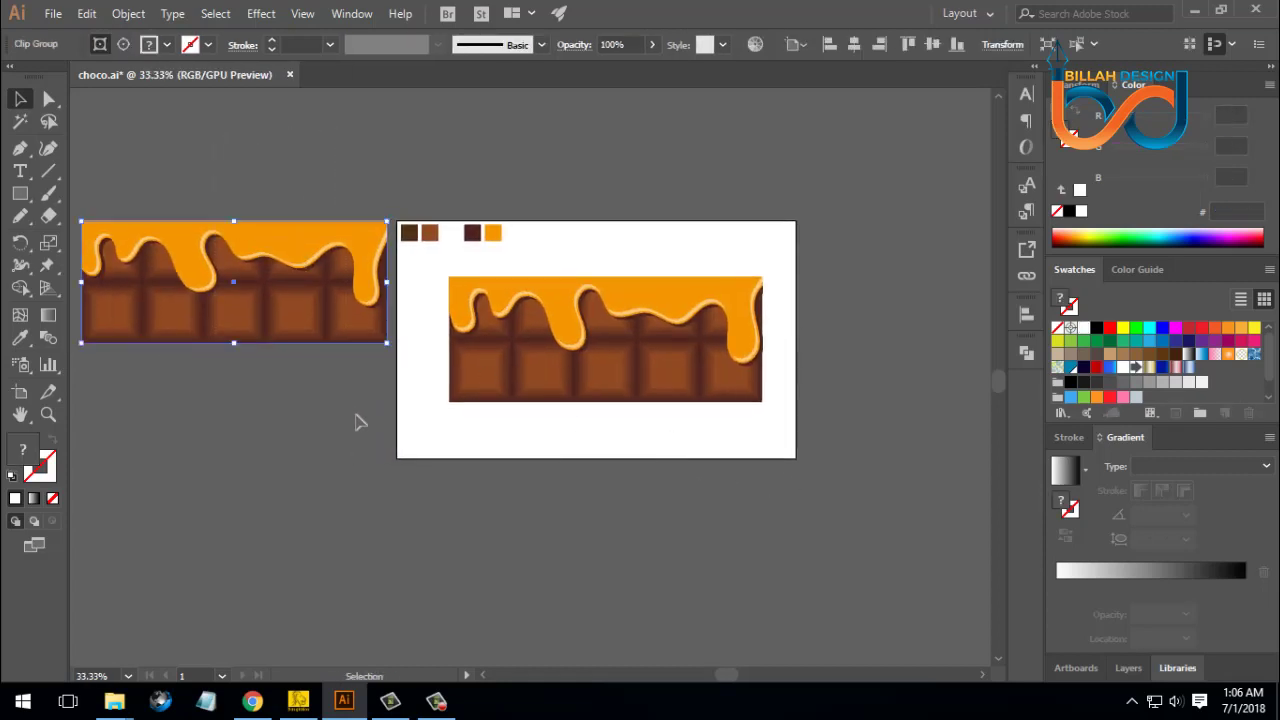
pyautogui.press('Delete')
pyautogui.moveTo(540, 243); pyautogui.dragTo(540, 243)
pyautogui.press('Delete')
# Step: Move the clipped chocolate bar up and centre it horizontally on the artboard, leaving room beneath it
pyautogui.moveTo(671, 329); pyautogui.dragTo(661, 305)
pyautogui.click(729, 443)
pyautogui.hotkey('ctrl', '=')
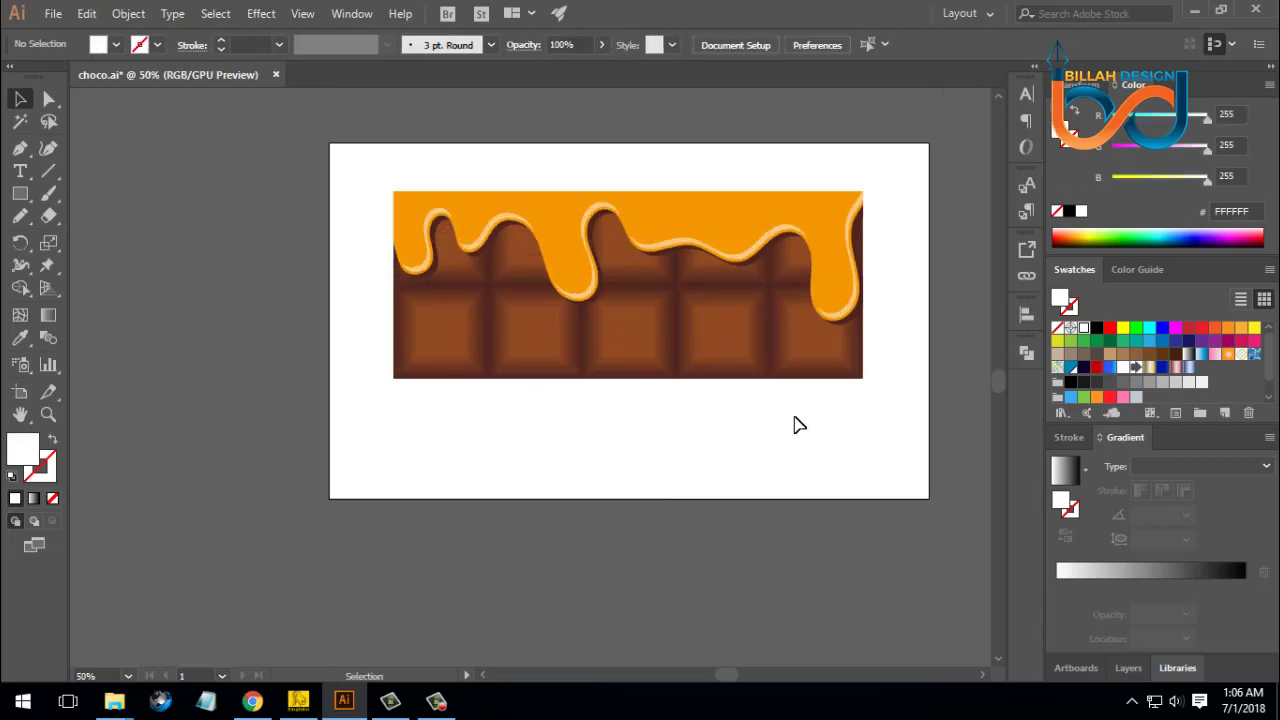
pyautogui.moveTo(794, 423); pyautogui.dragTo(774, 443)
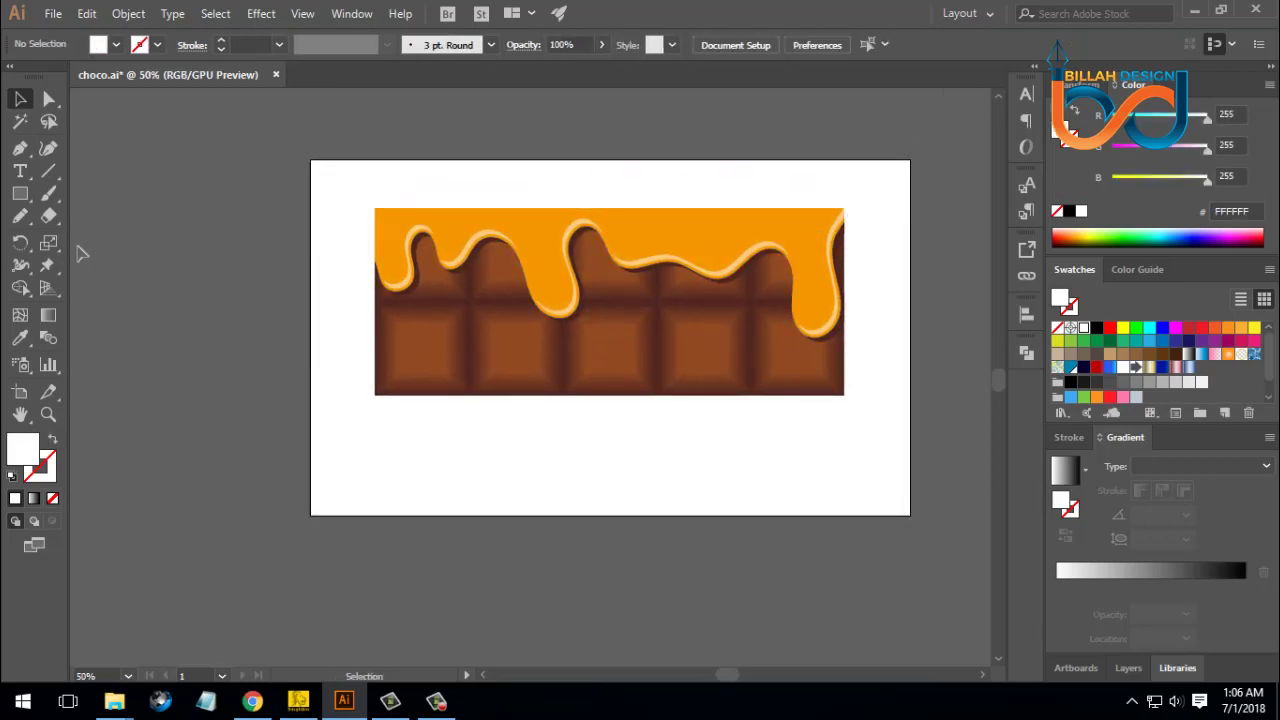
# Step: Add the text "Chocolate" at 72 pt below the chocolate bar
pyautogui.press('t')
pyautogui.click(471, 451)
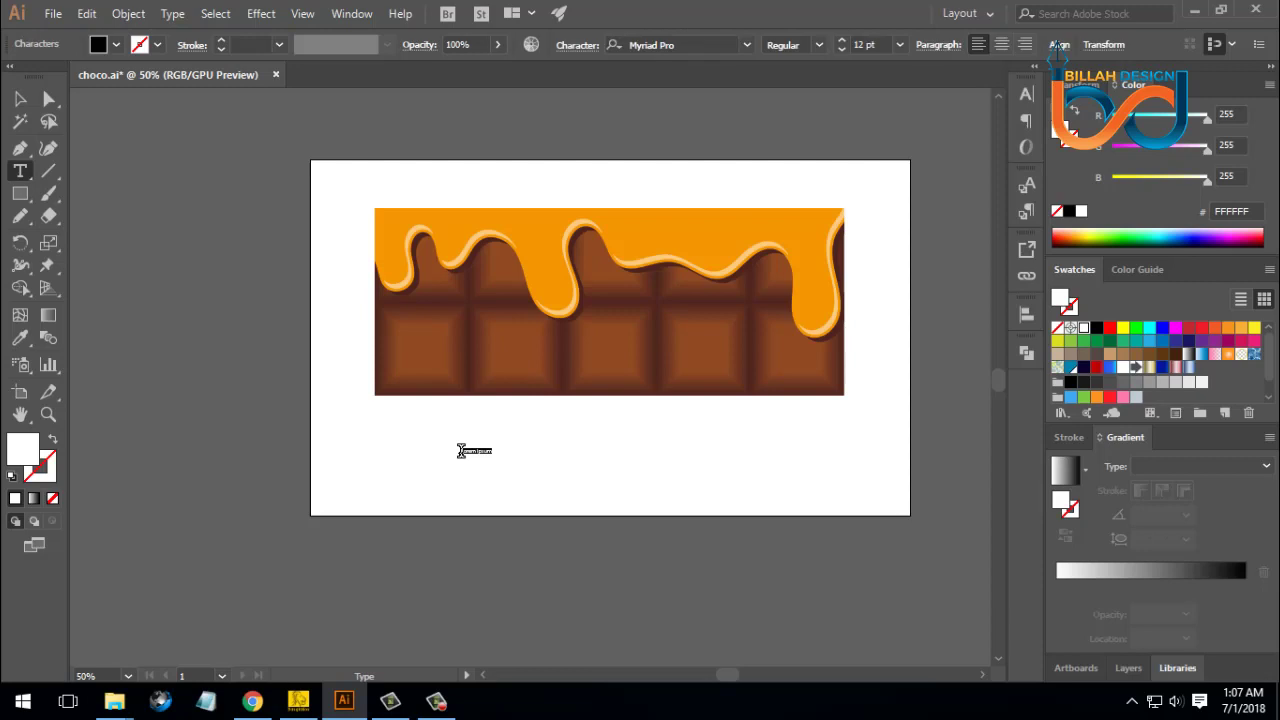
pyautogui.rightClick(481, 453)
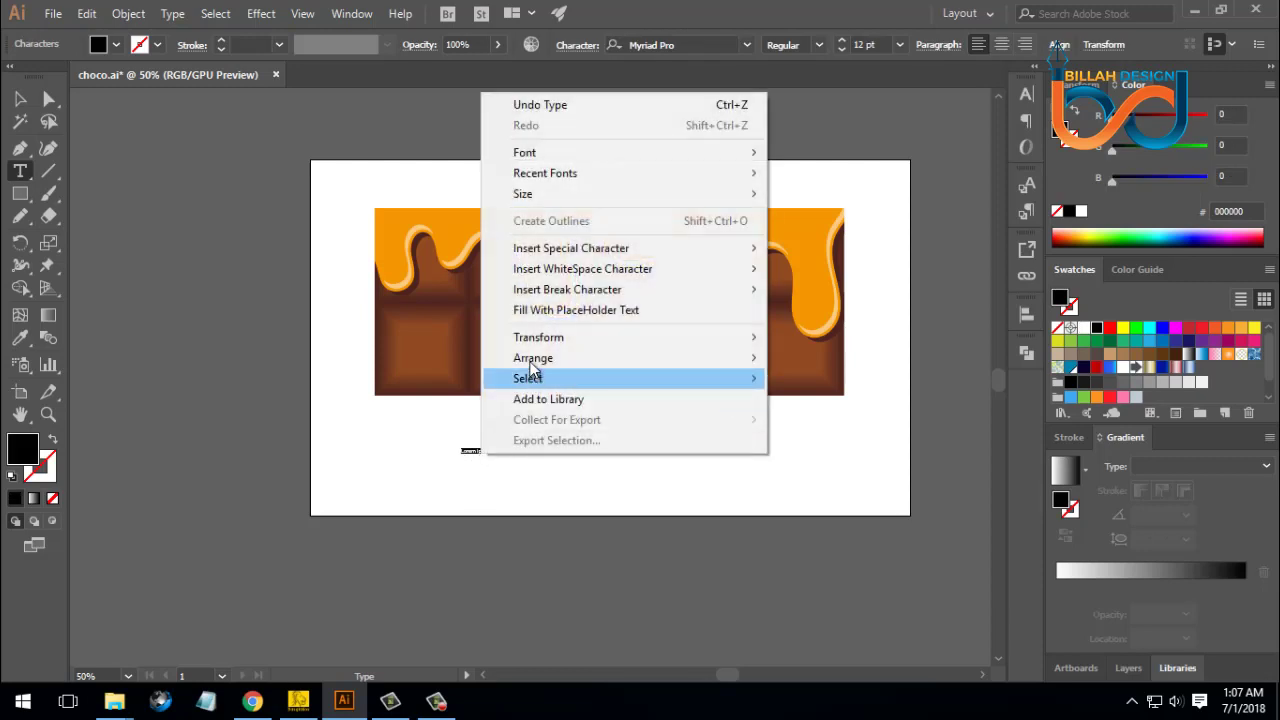
pyautogui.moveTo(575, 205)
pyautogui.click(815, 512)
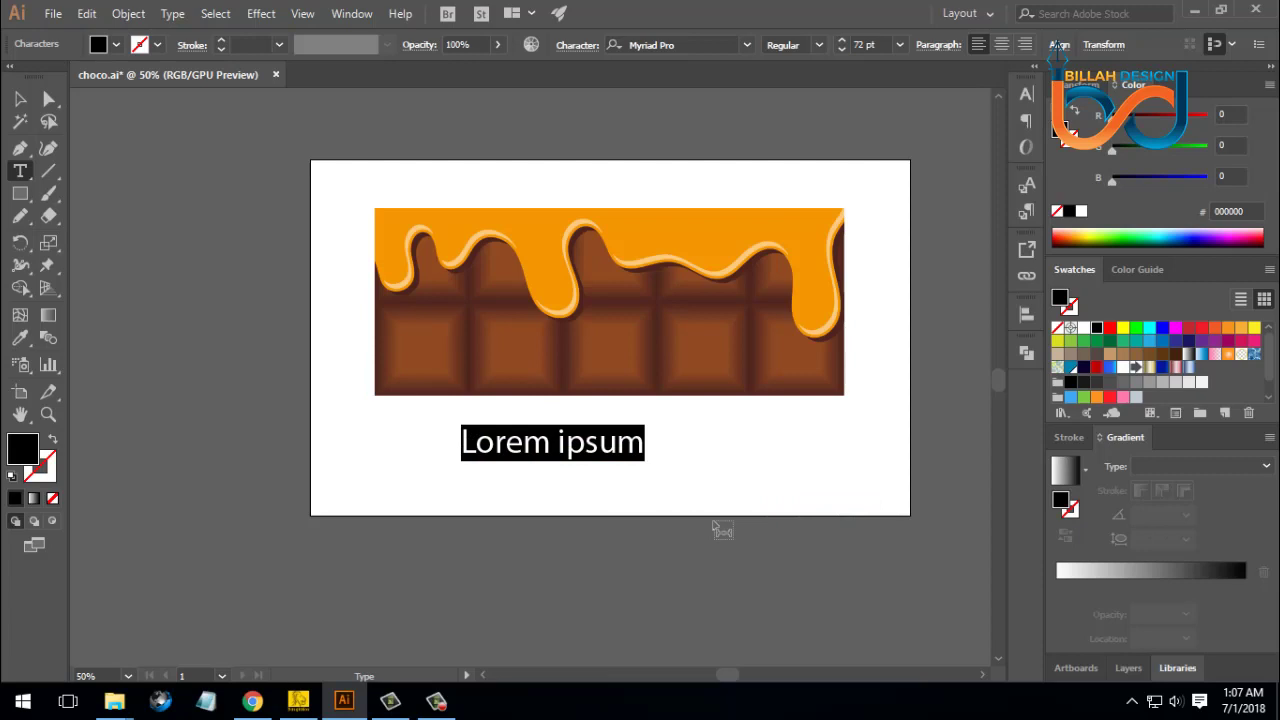
pyautogui.write('Chocolate')
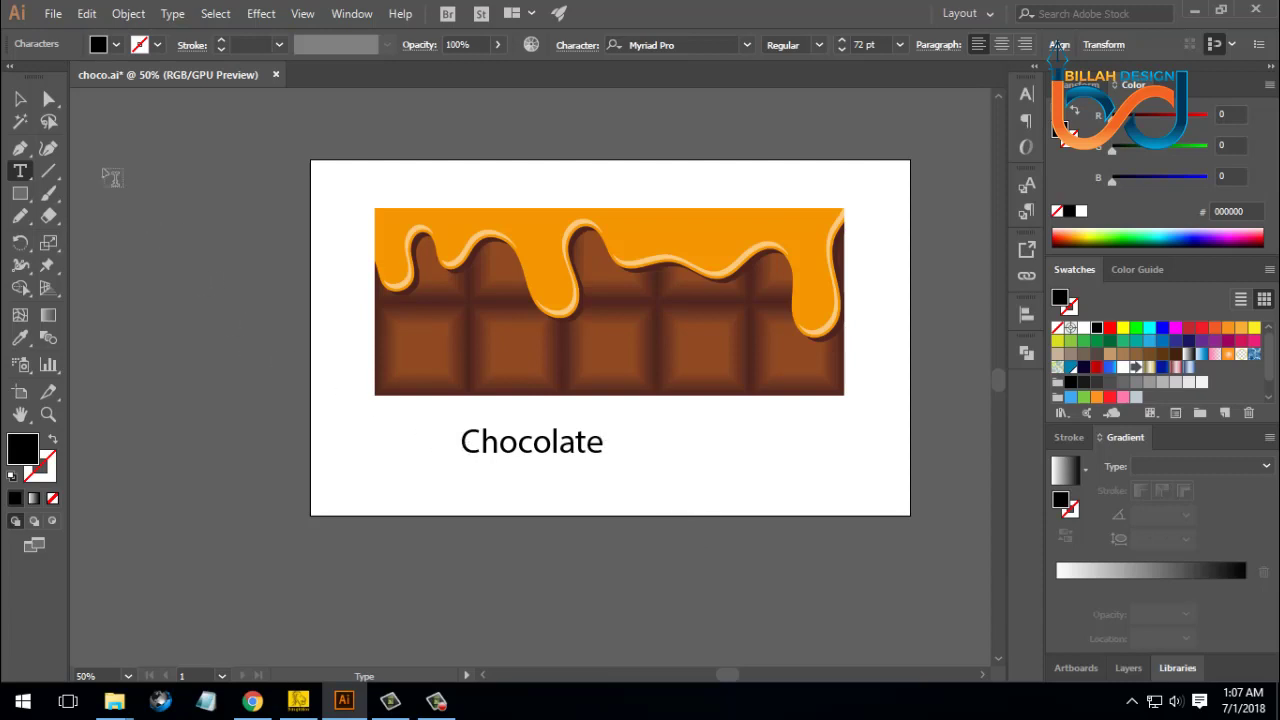
# Step: Enlarge the "Chocolate" text to about 126 pt, place it below the bar and set its font to Chocolate Bar Demo
pyautogui.click(20, 99)
pyautogui.moveTo(603, 460)
pyautogui.mouseDown()
pyautogui.moveTo(657, 475)
pyautogui.moveTo(627, 456)
pyautogui.mouseUp()
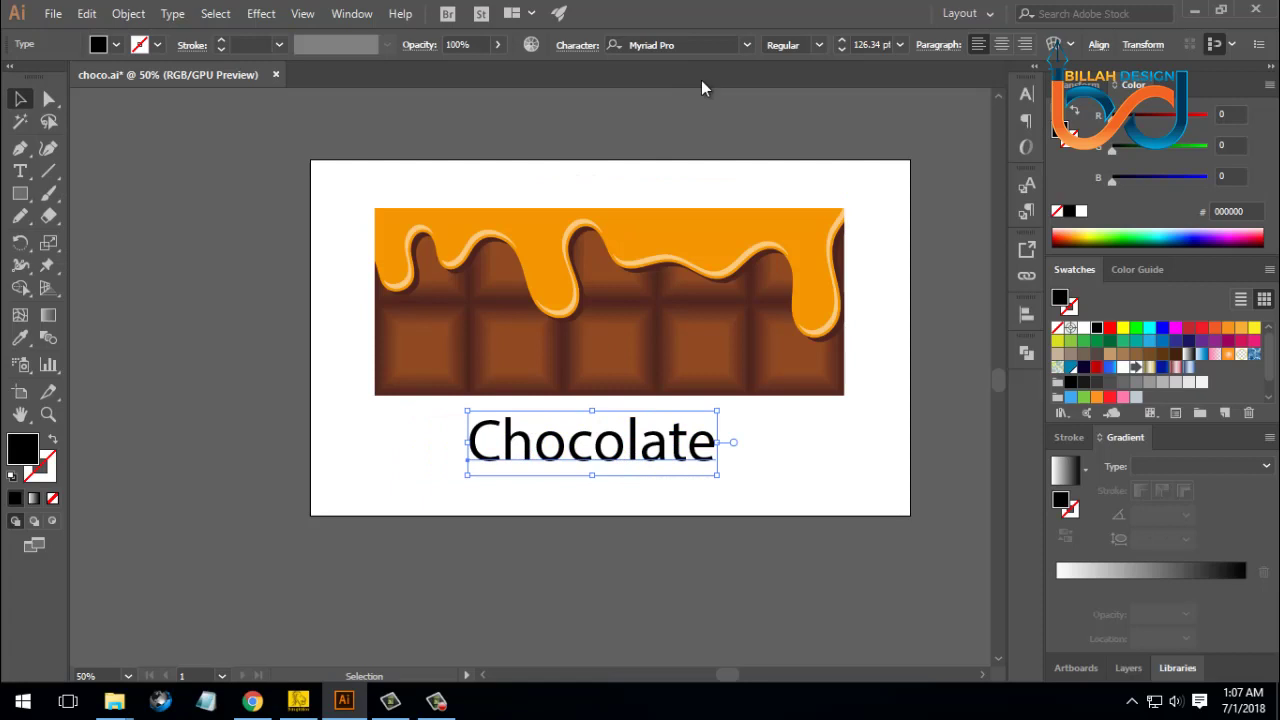
pyautogui.click(695, 45)
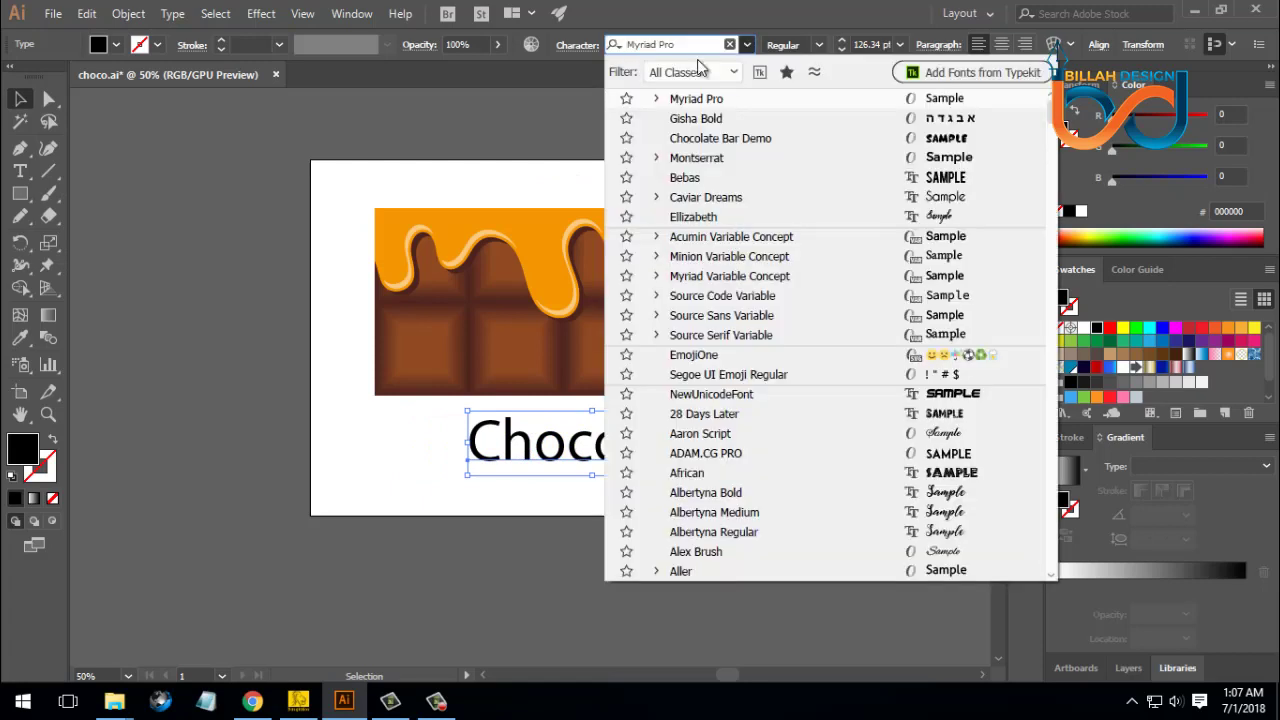
pyautogui.click(731, 138)
pyautogui.click(811, 480)
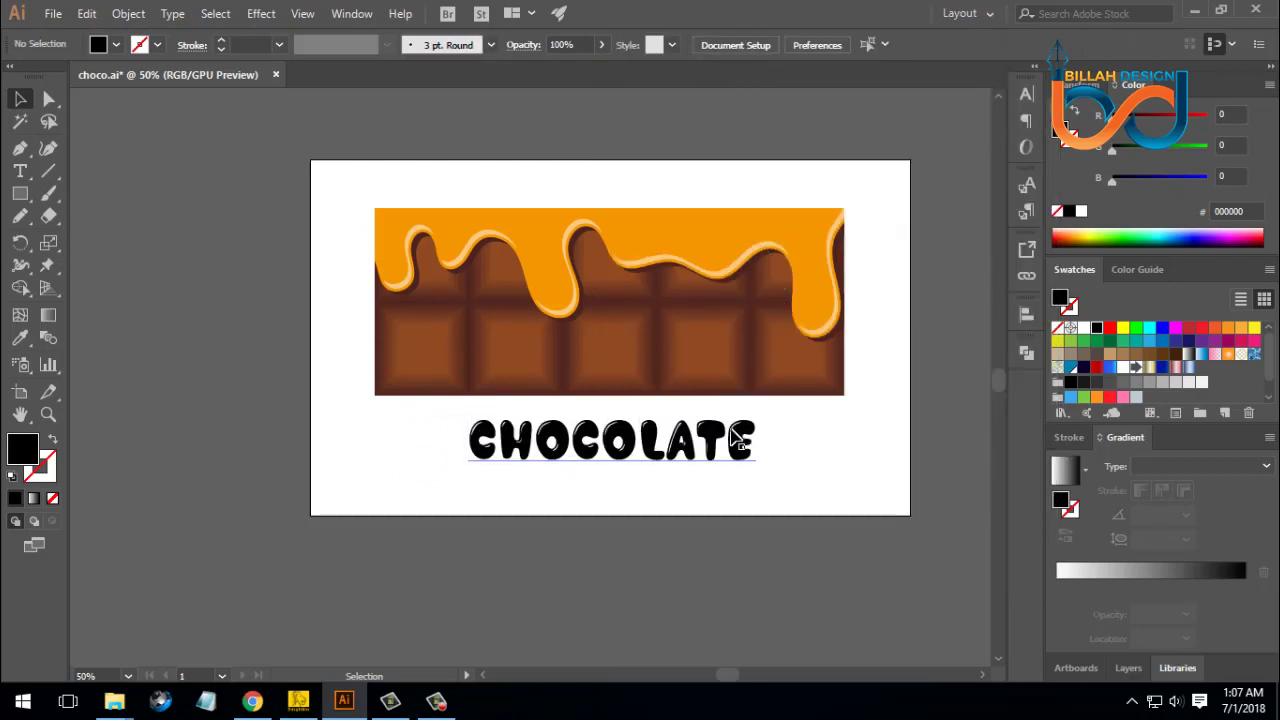